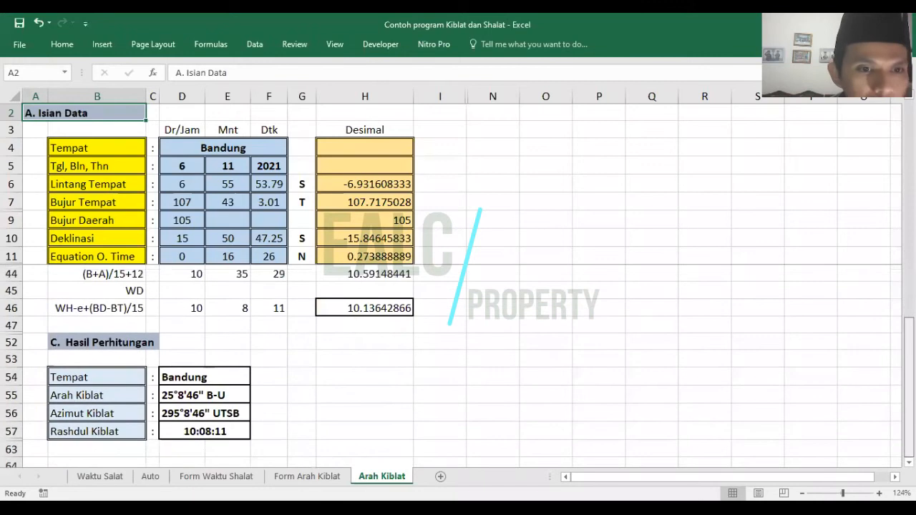
Examine the A. Isian Data table, highlighting the whole table and the Lintang Tempat and Bujur Tempat degree, minute and second values
{"action": "scroll", "coordinate": [458, 365], "scroll_direction": "up", "scroll_amount": 2}
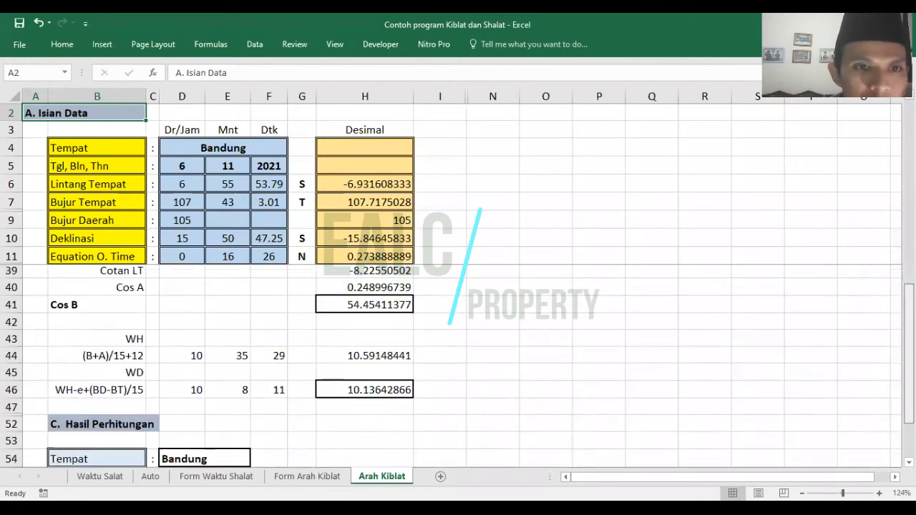
{"action": "scroll", "coordinate": [458, 365], "scroll_direction": "up", "scroll_amount": 8}
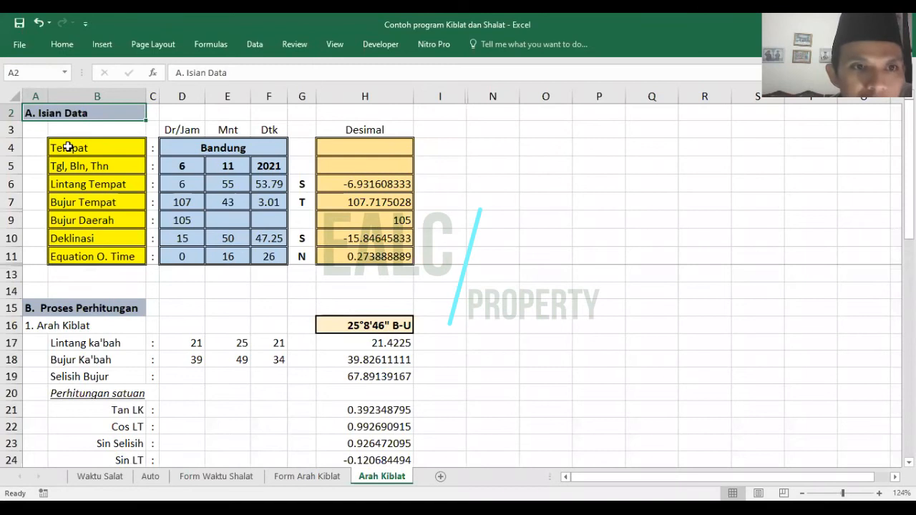
{"action": "left_click_drag", "start_coordinate": [68, 146], "coordinate": [337, 259]}
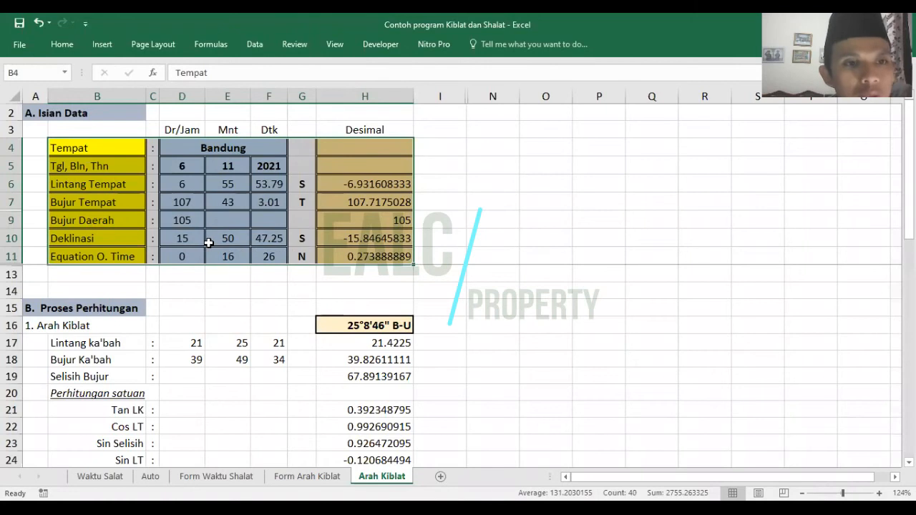
{"action": "left_click", "coordinate": [188, 183]}
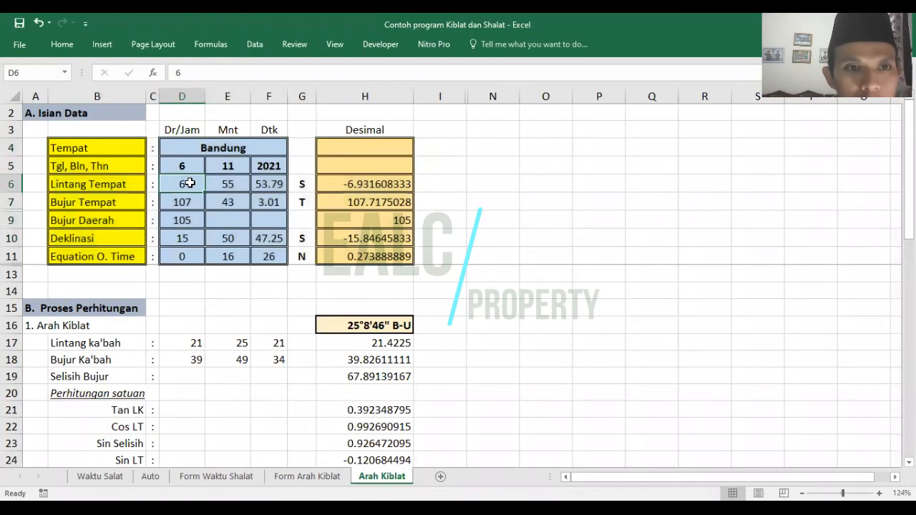
{"action": "left_click_drag", "start_coordinate": [188, 183], "coordinate": [266, 203]}
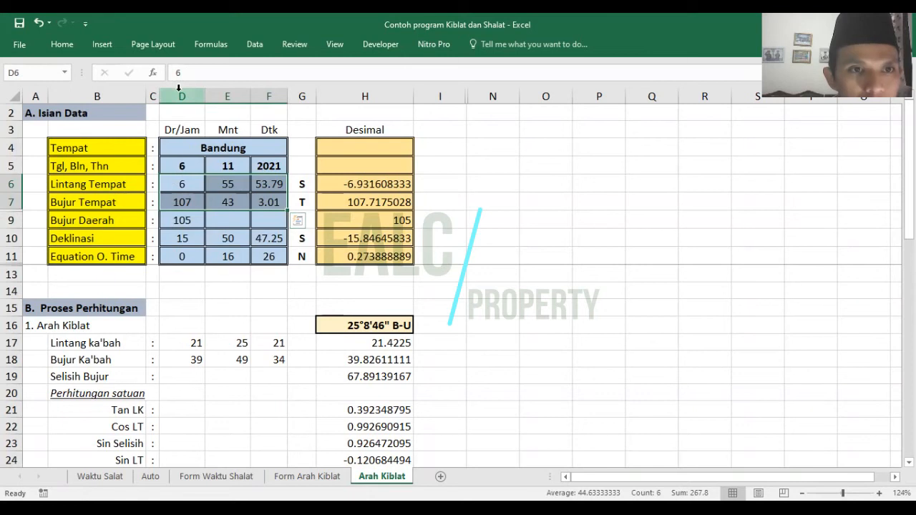
Clear the degree, minute and second values of Lintang Tempat in D6:F6
{"action": "left_click", "coordinate": [184, 184]}
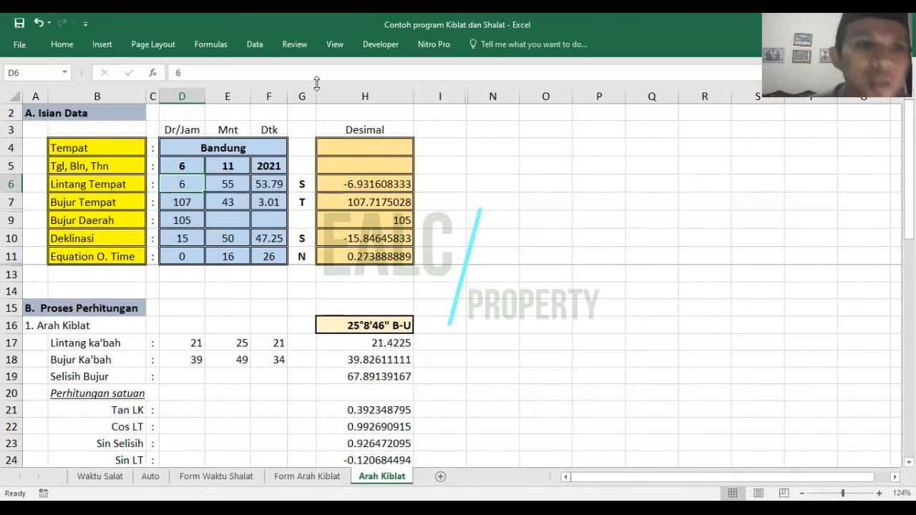
{"action": "key", "text": "shift+Right"}
{"action": "key", "text": "shift+Right"}
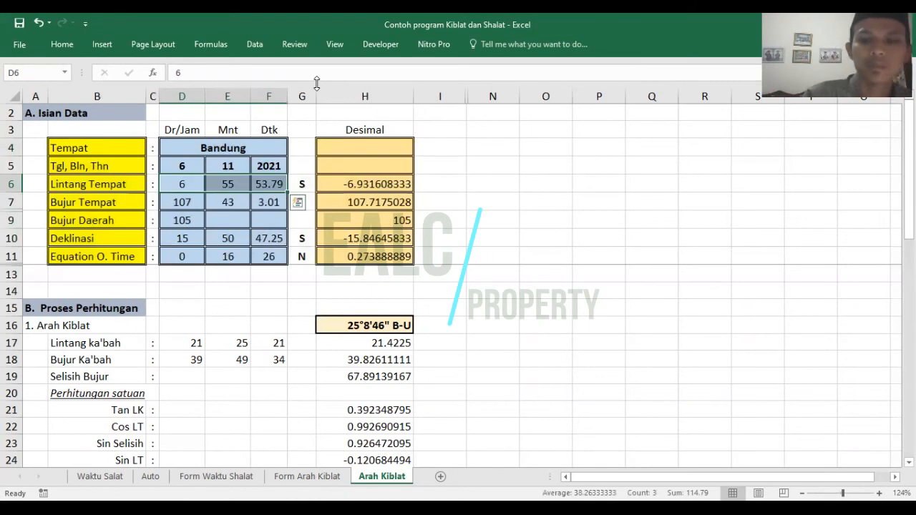
{"action": "key", "text": "Delete"}
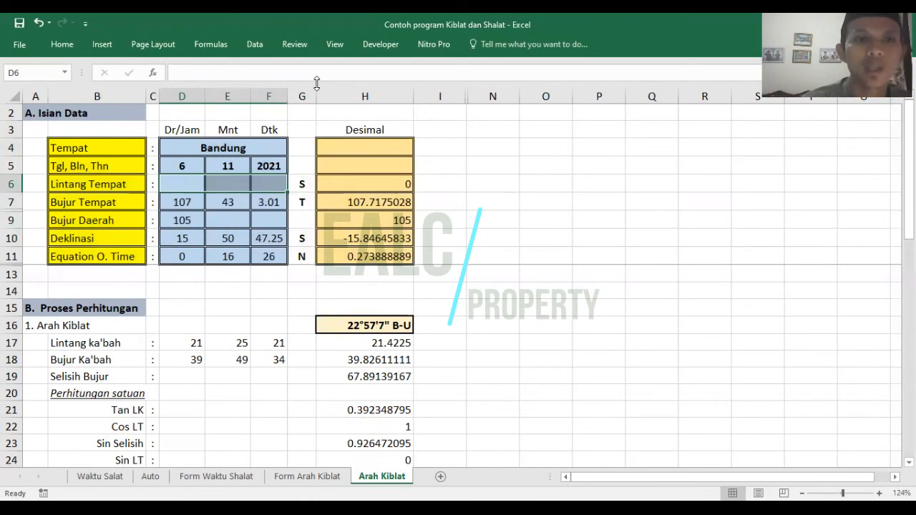
Clear the Bujur Tempat, Bujur Daerah, Deklinasi and Equation O. Time input values in D7:F11
{"action": "key", "text": "Down"}
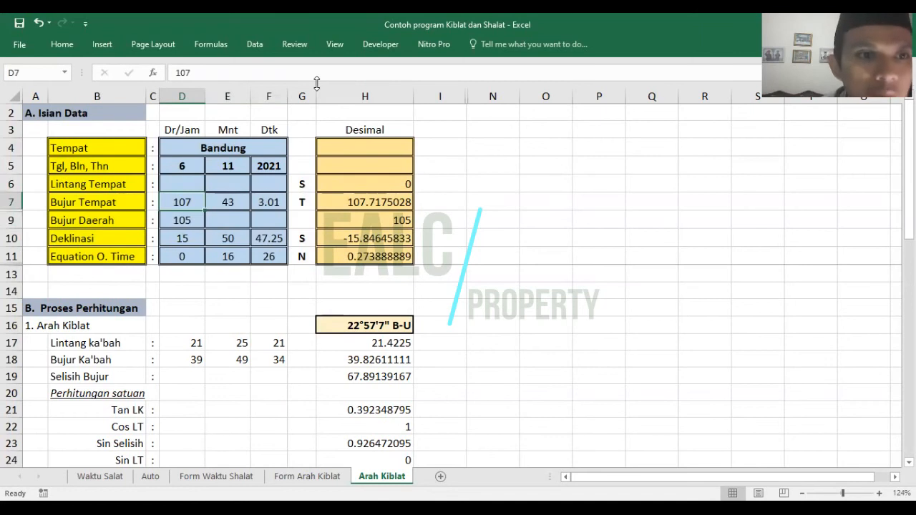
{"action": "key", "text": "Up"}
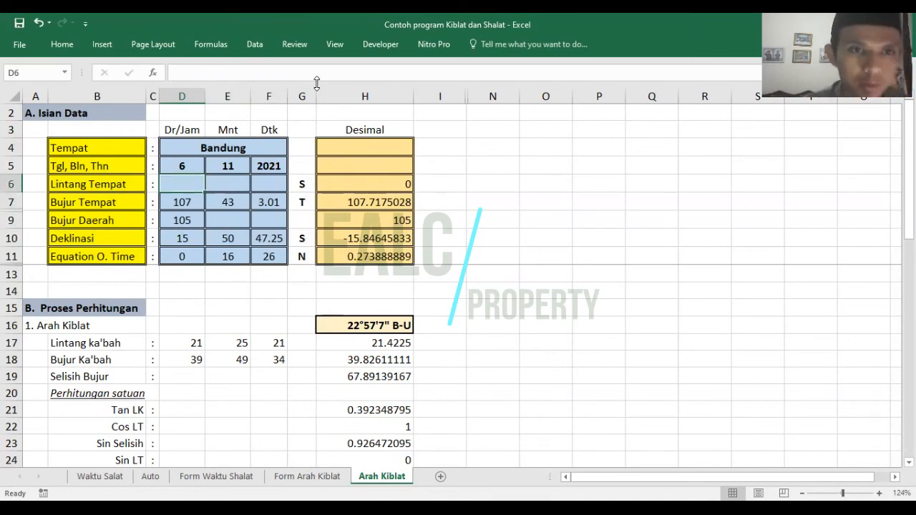
{"action": "key", "text": "Down"}
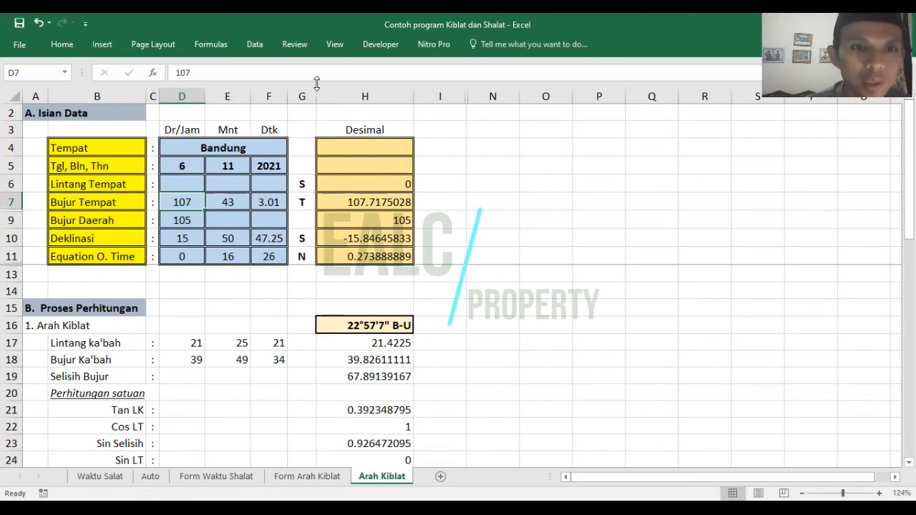
{"action": "key", "text": "shift+Down"}
{"action": "key", "text": "shift+Down"}
{"action": "key", "text": "shift+Down"}
{"action": "key", "text": "shift+Right"}
{"action": "key", "text": "shift+Right"}
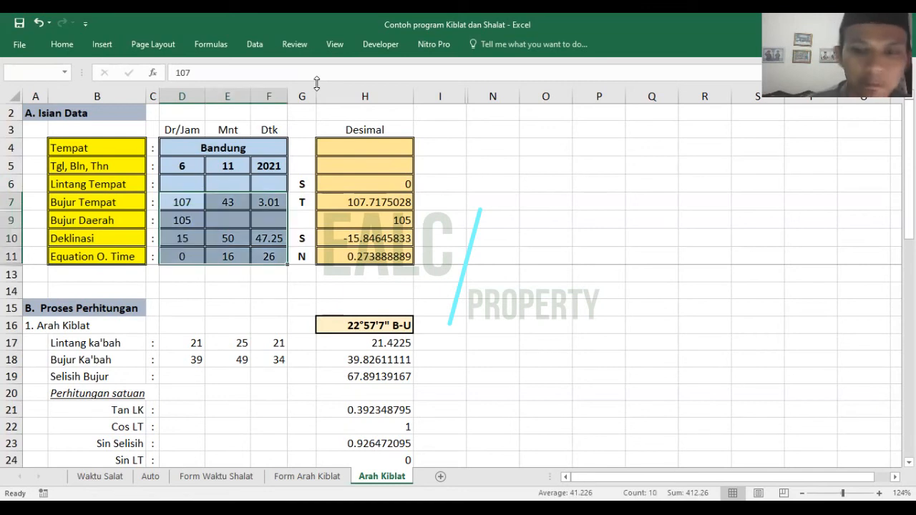
{"action": "key", "text": "Delete"}
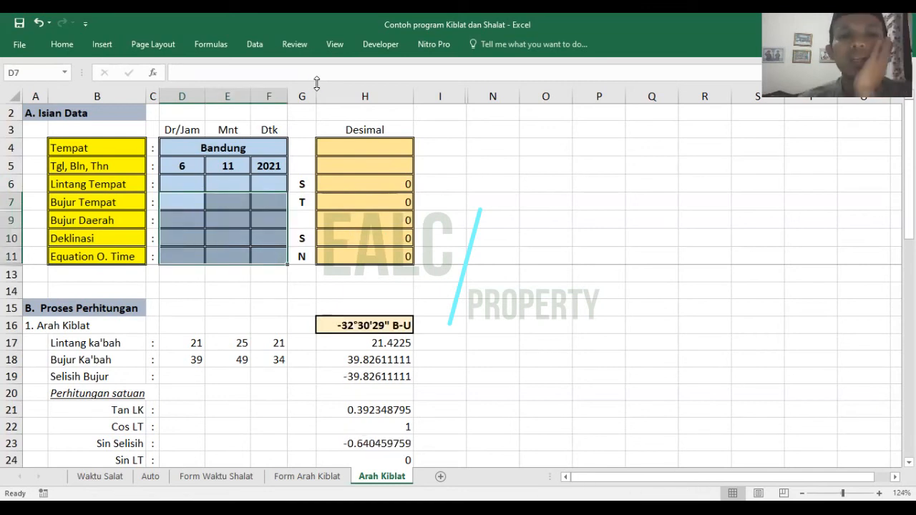
Review the blank coordinate input cells and highlight the day, month and year in the Tgl, Bln, Thn row
{"action": "key", "text": "Right"}
{"action": "key", "text": "Right"}
{"action": "key", "text": "Right"}
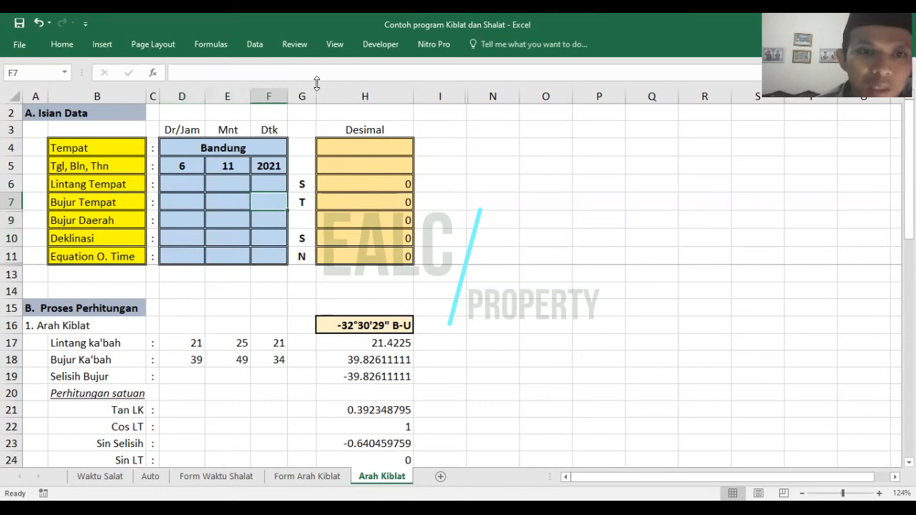
{"action": "key", "text": "Up"}
{"action": "key", "text": "Left"}
{"action": "key", "text": "Left"}
{"action": "key", "text": "Left"}
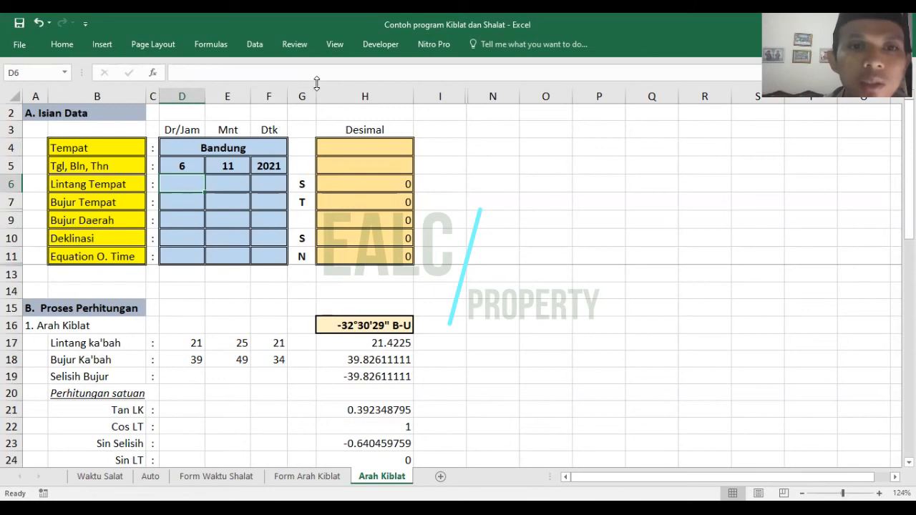
{"action": "key", "text": "Right"}
{"action": "key", "text": "Right"}
{"action": "key", "text": "Left"}
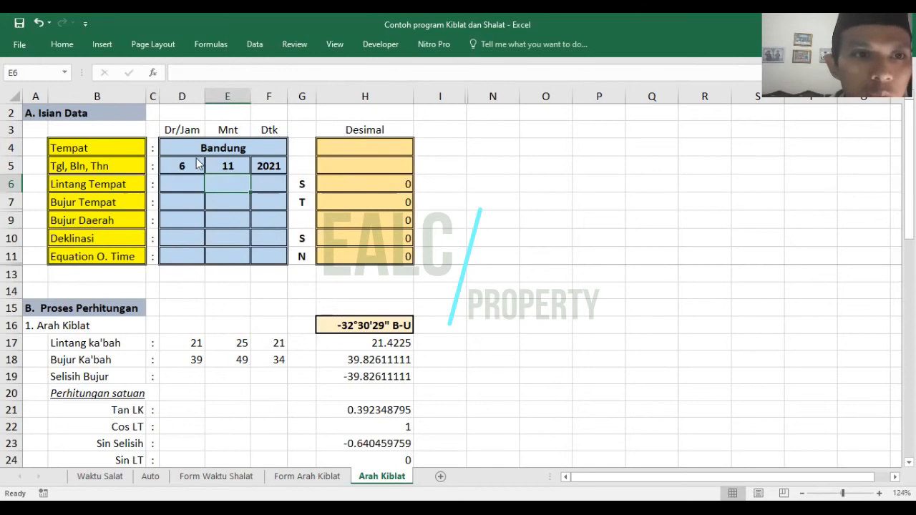
{"action": "left_click_drag", "start_coordinate": [189, 160], "coordinate": [264, 165]}
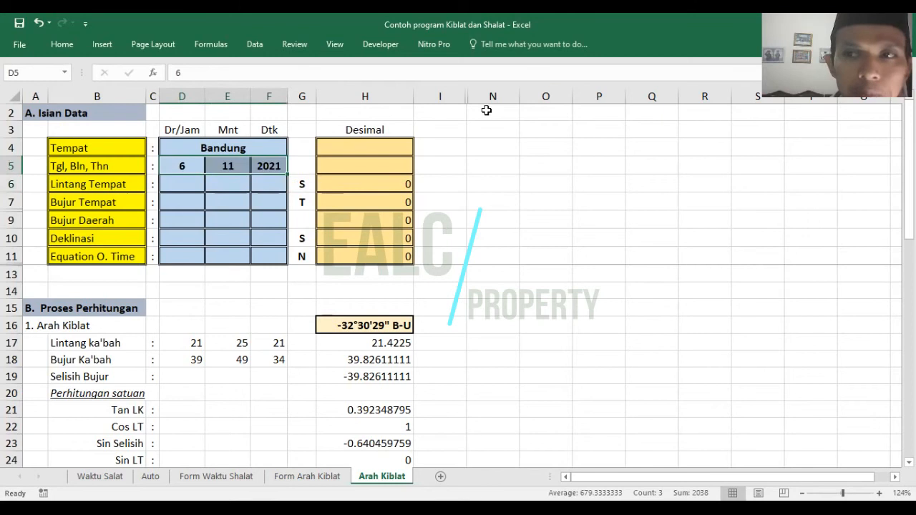
{"action": "key", "text": "alt+Tab"}
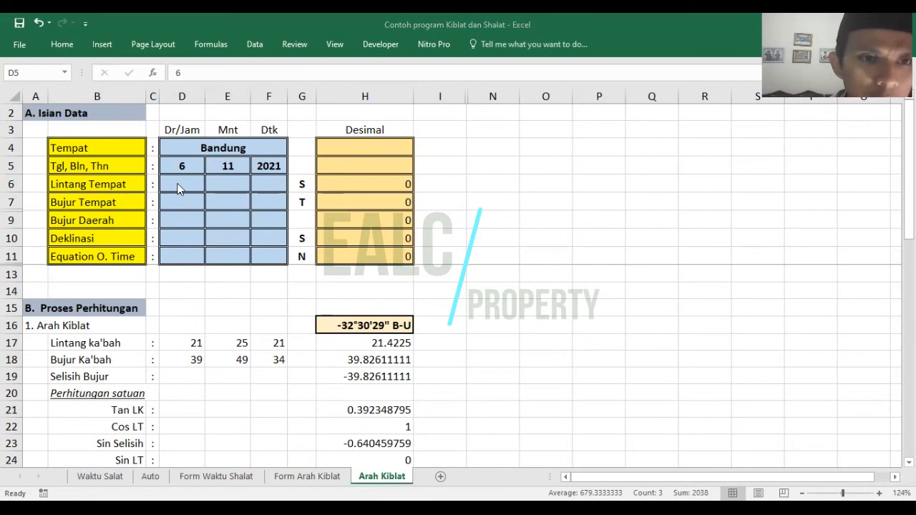
{"action": "key", "text": "alt+Tab"}
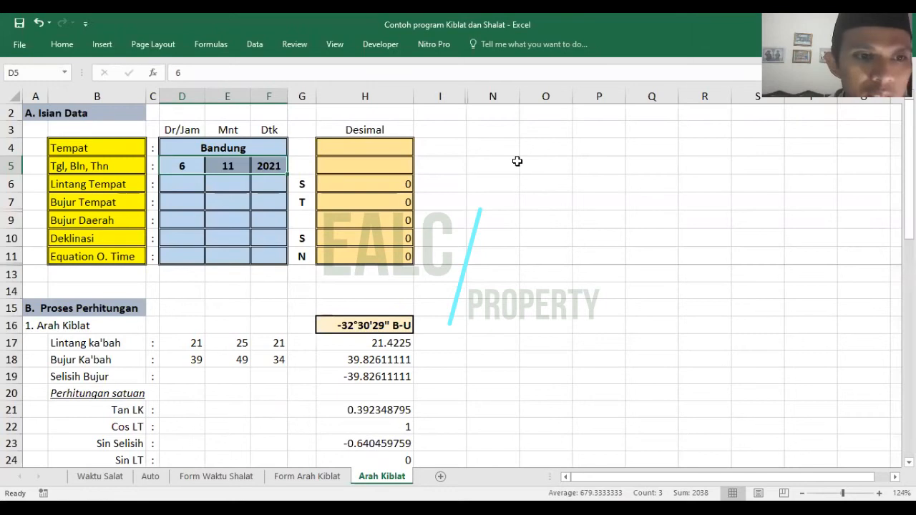
Restore the cleared input values in D7:F11 and the Lintang Tempat values 6, 55 and 53.79 in D6:F6
{"action": "key", "text": "ctrl+z"}
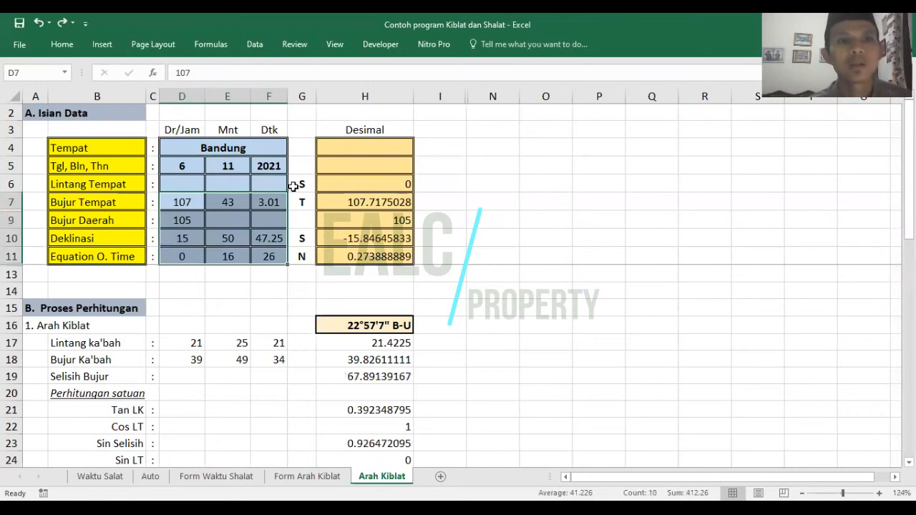
{"action": "left_click", "coordinate": [196, 185]}
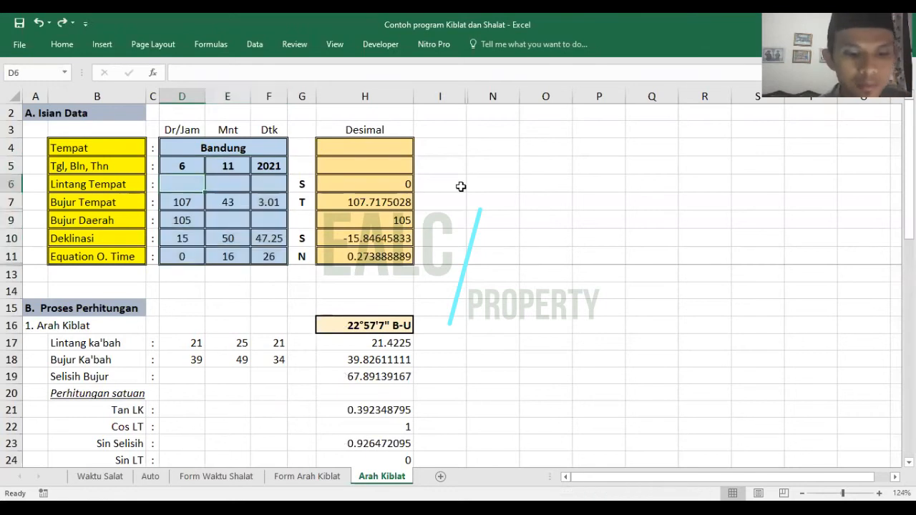
{"action": "type", "text": "6\t55\t53.79"}
Inspect the Desimal column's conversions from Lintang Tempat down to Equation O. Time, including the formula in H6
{"action": "left_click", "coordinate": [379, 185]}
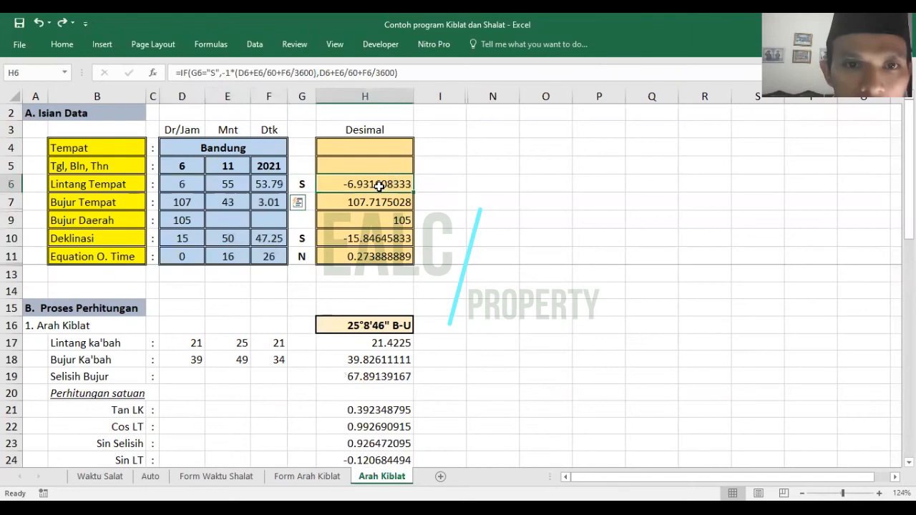
{"action": "left_click_drag", "start_coordinate": [341, 180], "coordinate": [349, 259]}
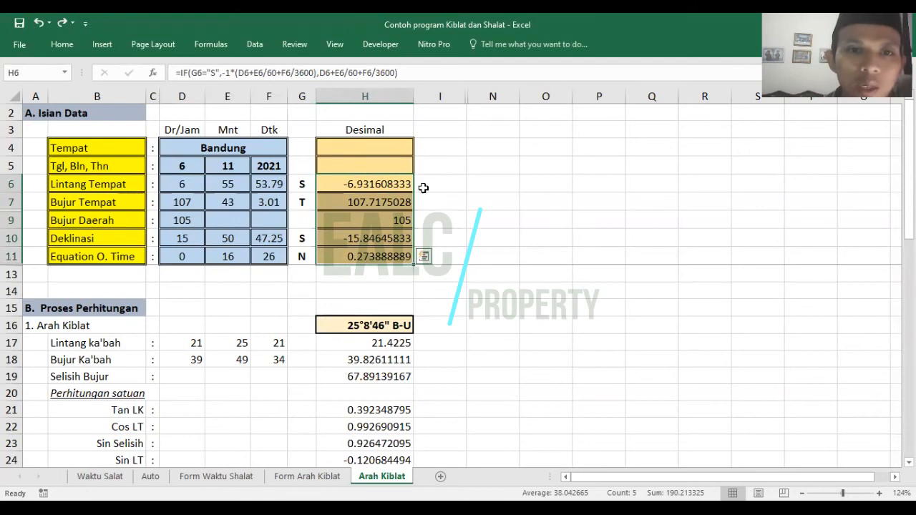
{"action": "left_click", "coordinate": [366, 185]}
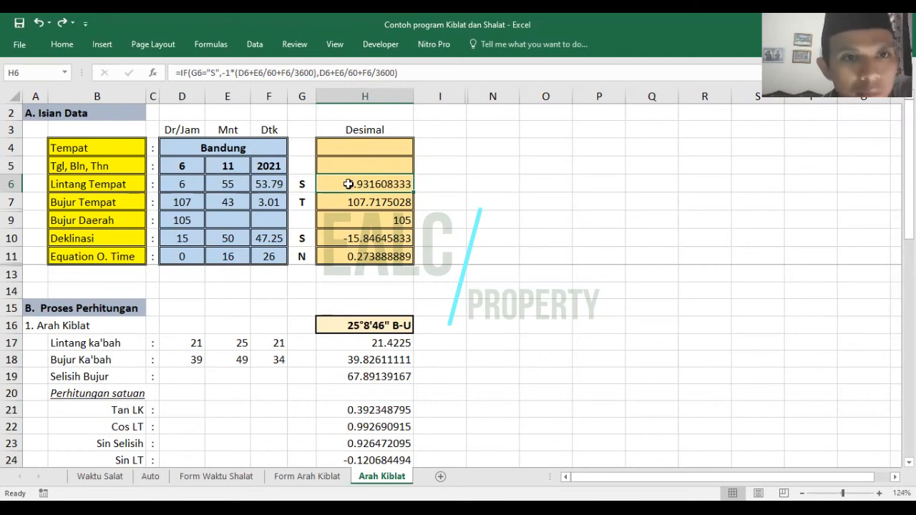
Compare the Lintang Tempat degree, minute and second cells with the H6 formula, highlighting its (D6+E6/60+F6/3600) part
{"action": "left_click", "coordinate": [190, 182]}
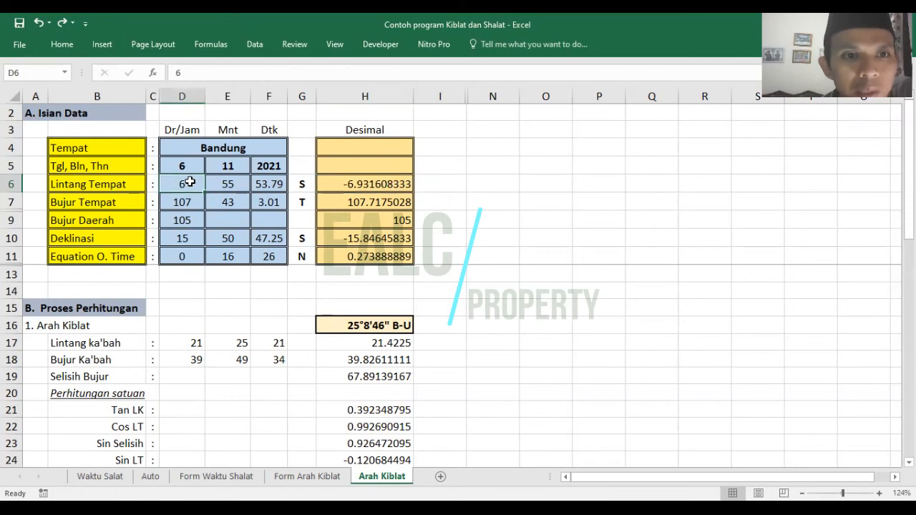
{"action": "left_click", "coordinate": [338, 185]}
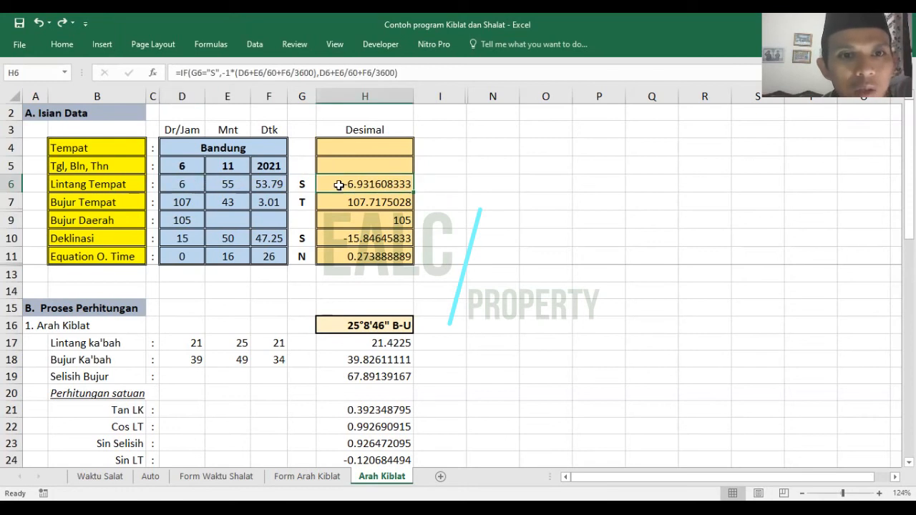
{"action": "left_click", "coordinate": [185, 184]}
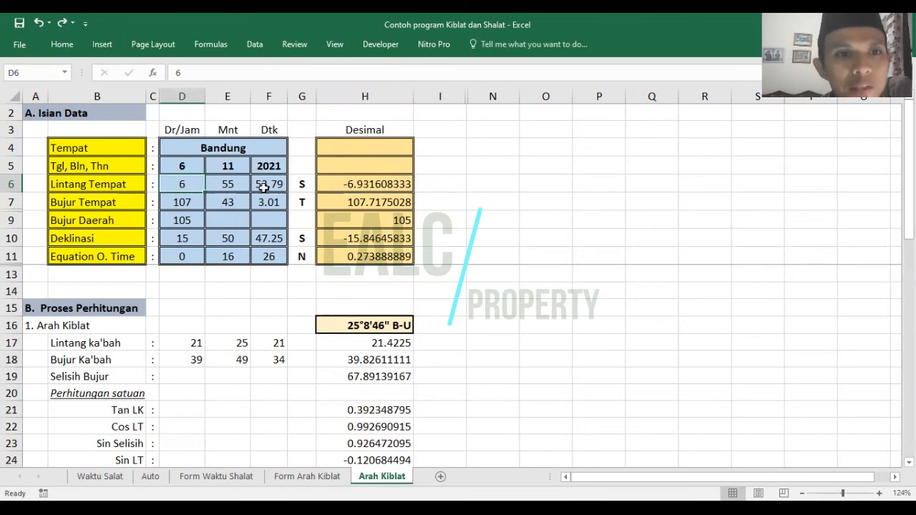
{"action": "left_click", "coordinate": [235, 186]}
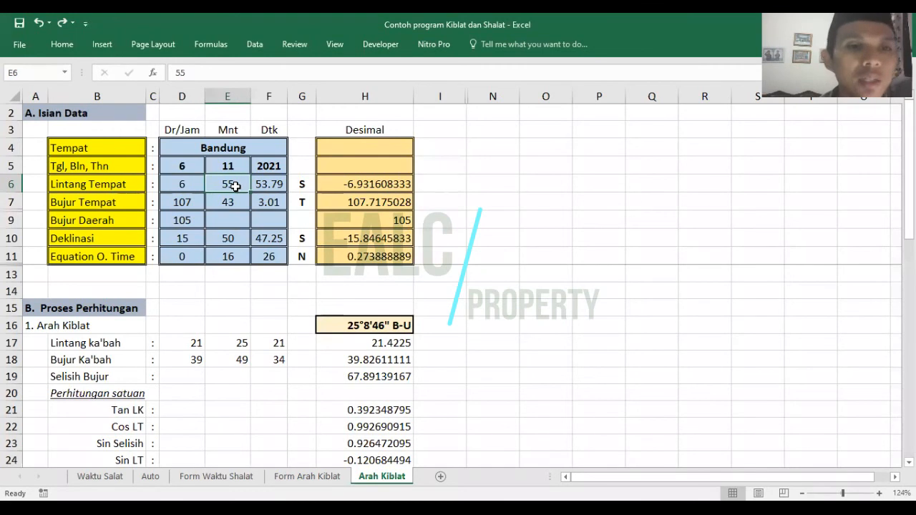
{"action": "left_click", "coordinate": [354, 188]}
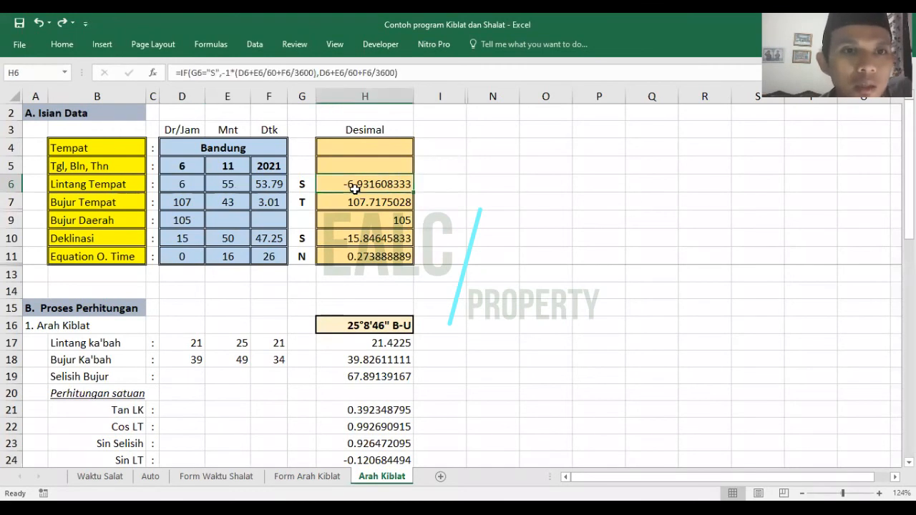
{"action": "left_click", "coordinate": [267, 185]}
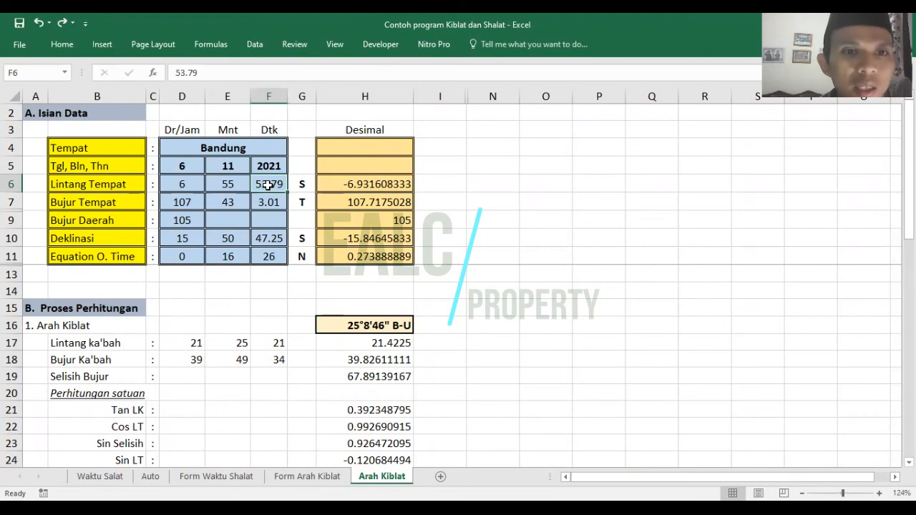
{"action": "left_click", "coordinate": [334, 184]}
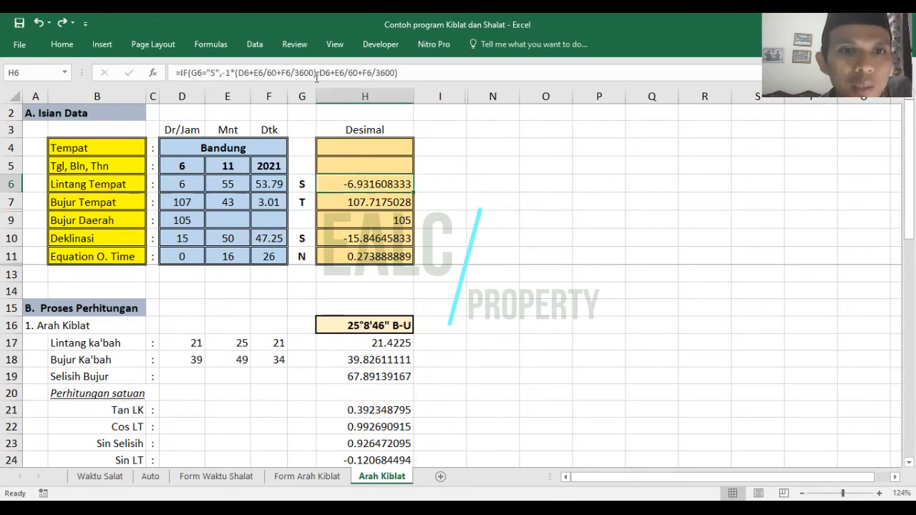
{"action": "left_click_drag", "start_coordinate": [316, 75], "coordinate": [237, 75]}
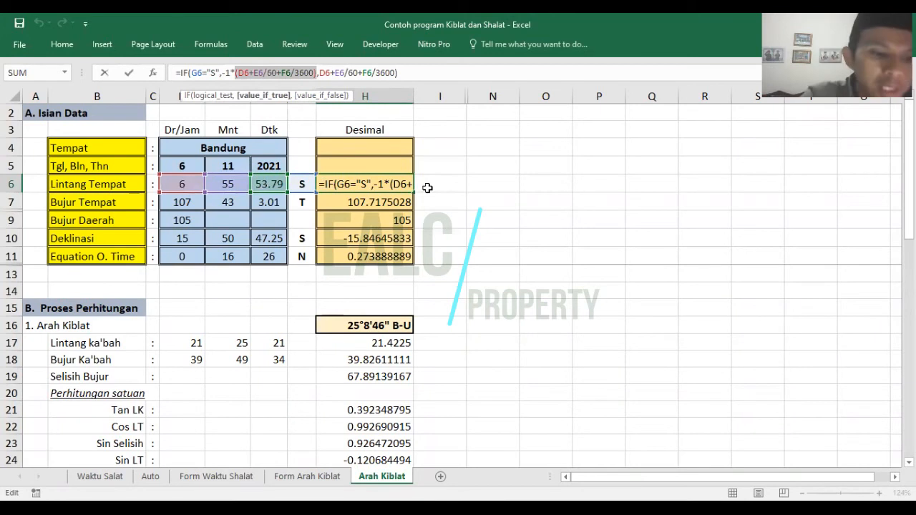
{"action": "key", "text": "ctrl+Return"}
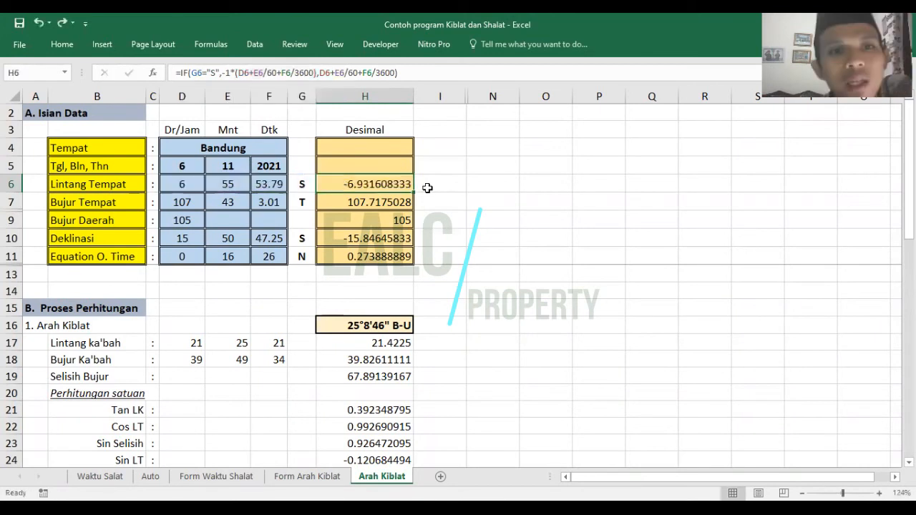
Demonstrate a cell reference by entering =D6 in cell N6, check its formula, and clear the cell
{"action": "left_click", "coordinate": [188, 183]}
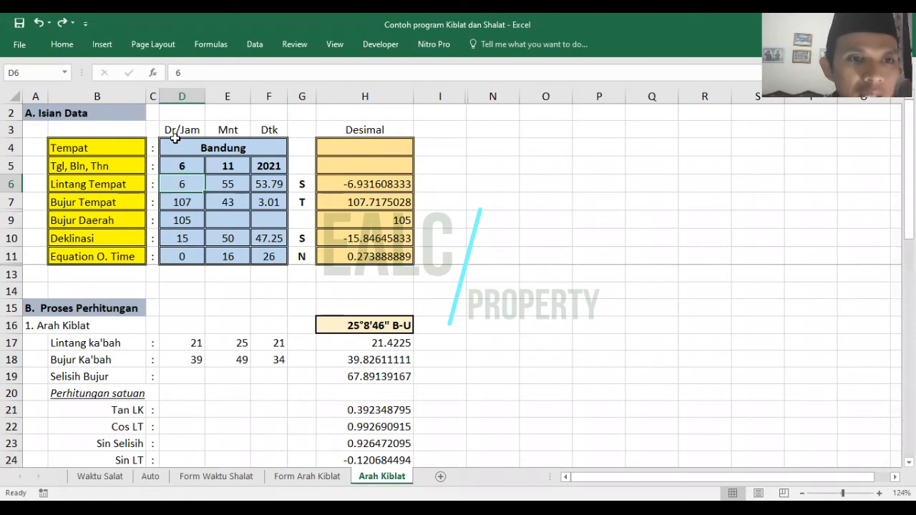
{"action": "left_click", "coordinate": [479, 181]}
{"action": "type", "text": "="}
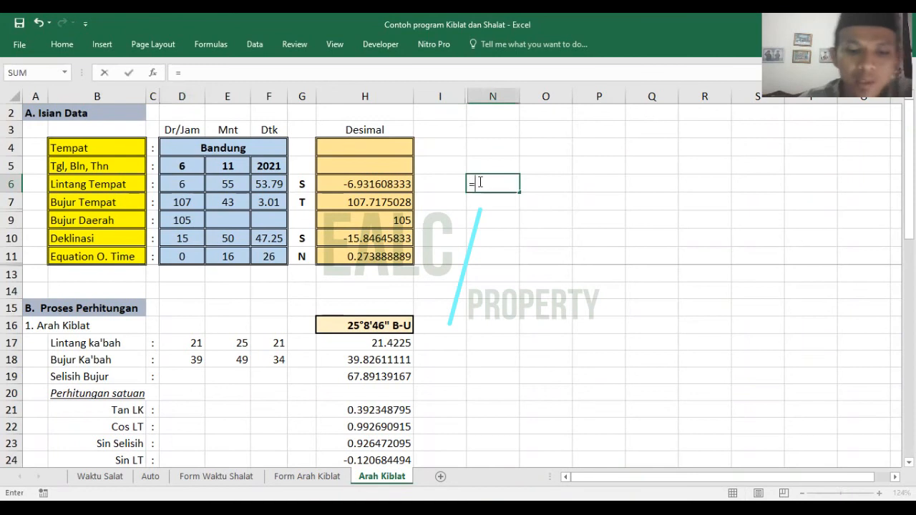
{"action": "type", "text": "d6"}
{"action": "key", "text": "Return"}
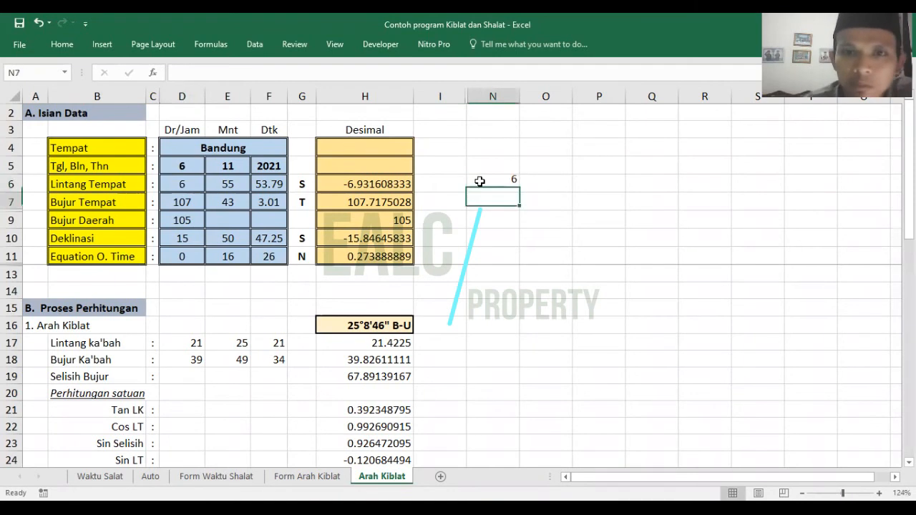
{"action": "left_click", "coordinate": [510, 182]}
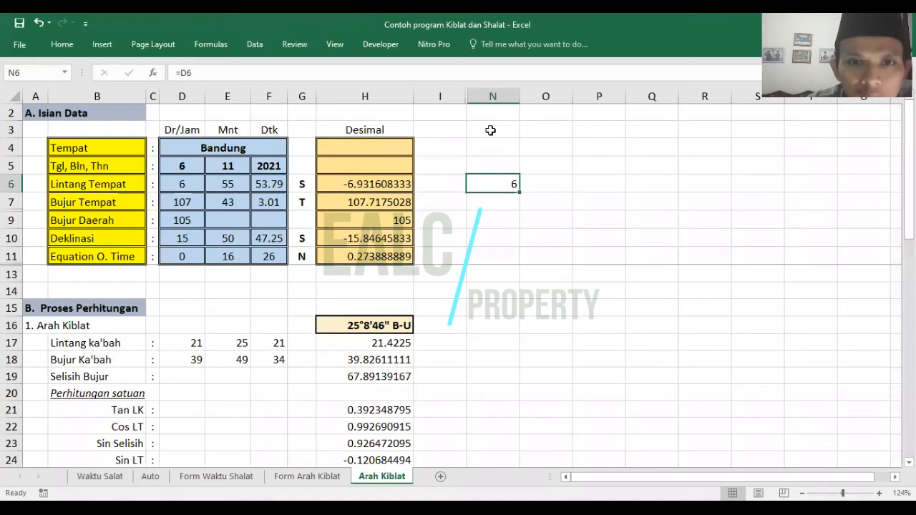
{"action": "key", "text": "Delete"}
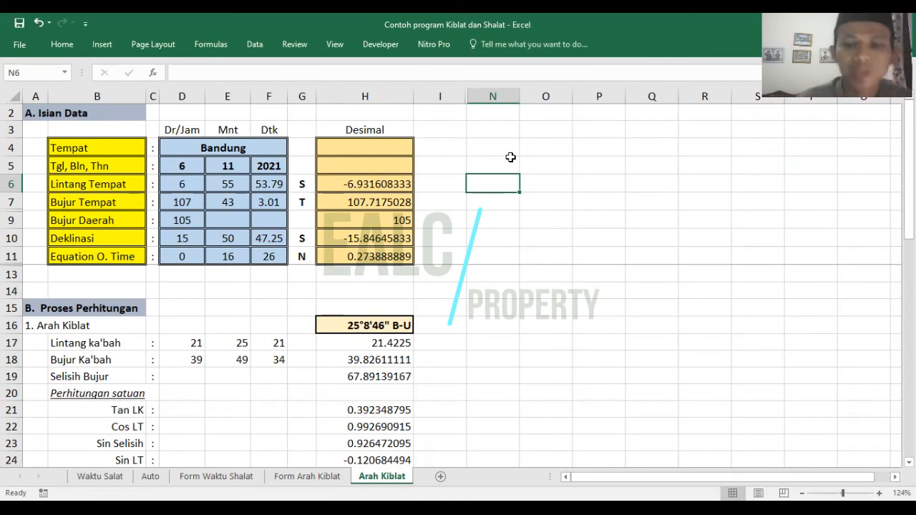
Reference the decimal Lintang Tempat value by entering =H6 in cell N6, and clear the cell again
{"action": "type", "text": "="}
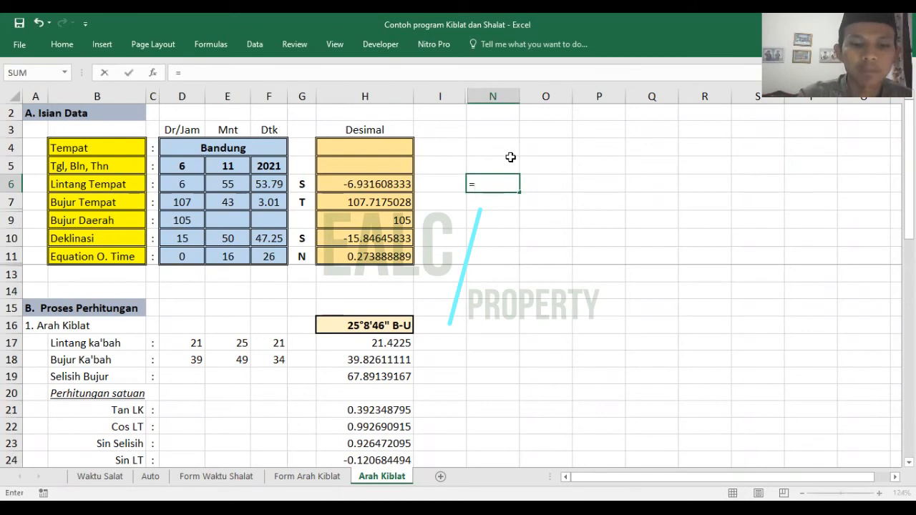
{"action": "type", "text": "h6"}
{"action": "key", "text": "Return"}
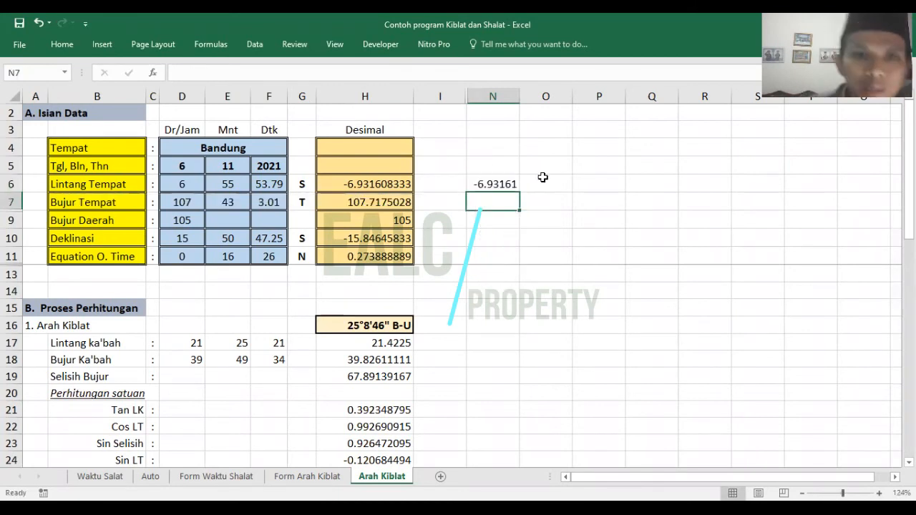
{"action": "left_click", "coordinate": [504, 183]}
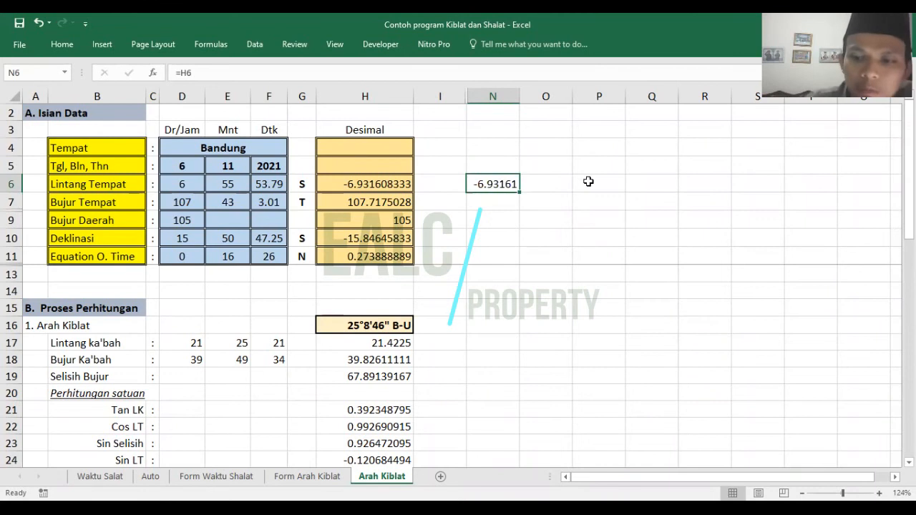
{"action": "key", "text": "Delete"}
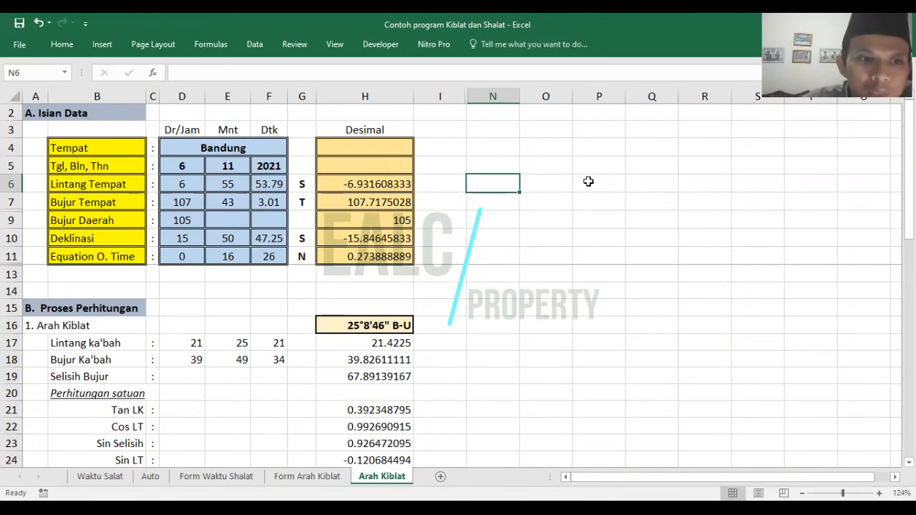
Reference the Arah Kiblat result by entering =H16 in cell N5, and clear that trial formula
{"action": "left_click", "coordinate": [378, 327]}
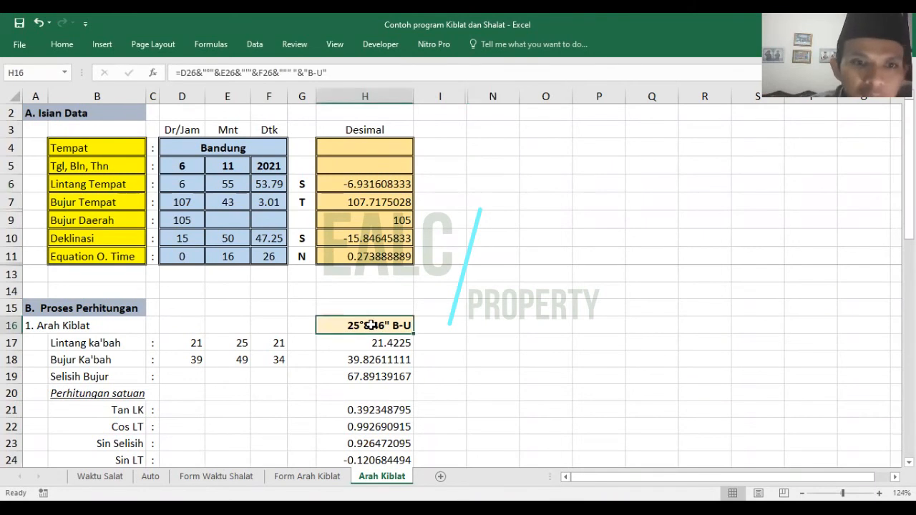
{"action": "left_click", "coordinate": [493, 167]}
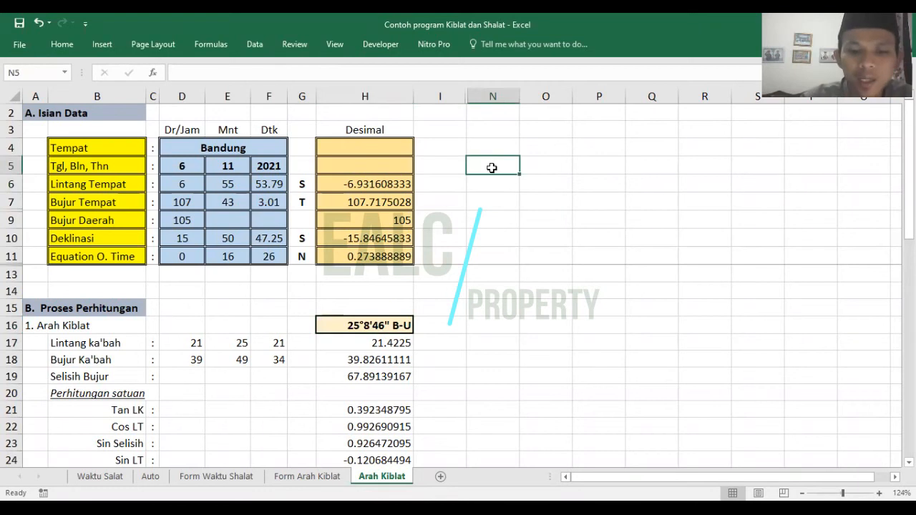
{"action": "type", "text": "=16"}
{"action": "key", "text": "BackSpace"}
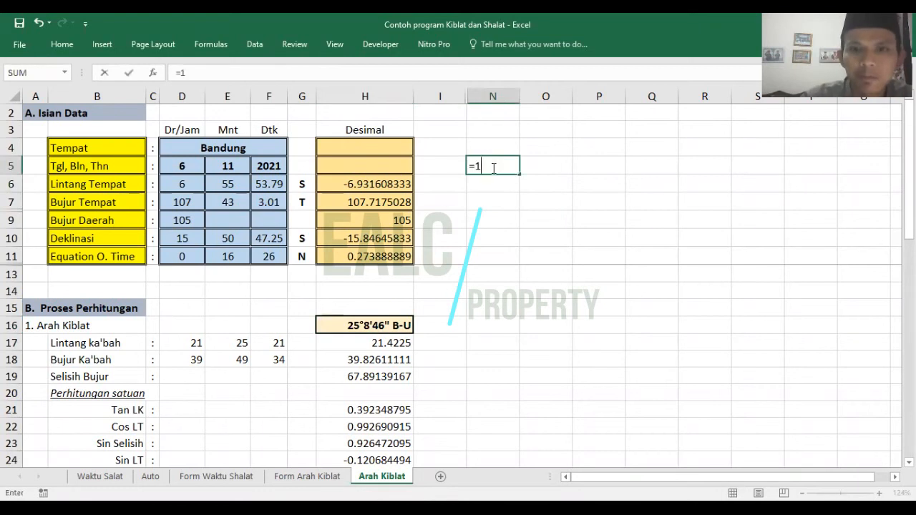
{"action": "key", "text": "BackSpace"}
{"action": "type", "text": "H16"}
{"action": "key", "text": "Return"}
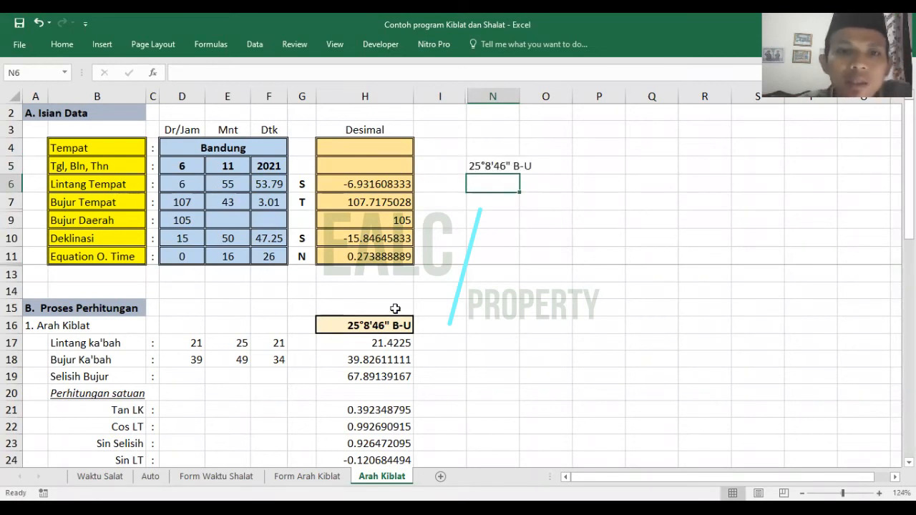
{"action": "left_click", "coordinate": [489, 166]}
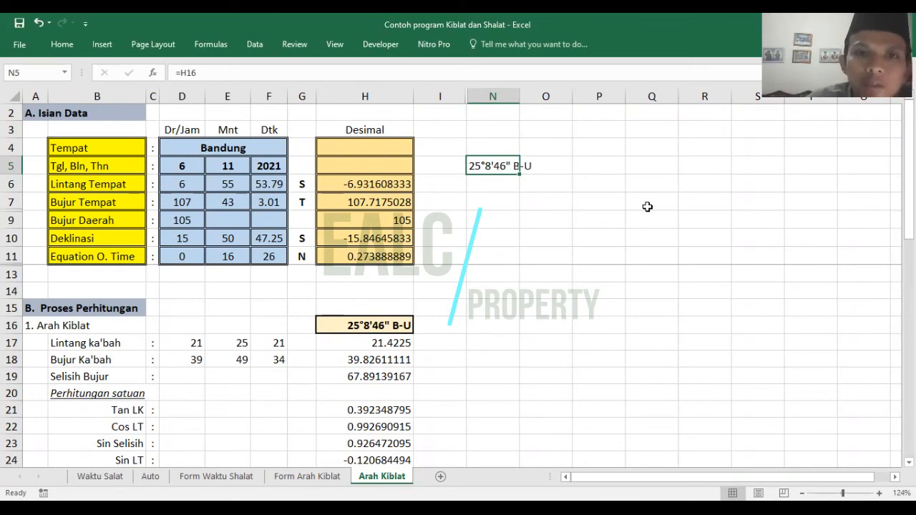
{"action": "key", "text": "Delete"}
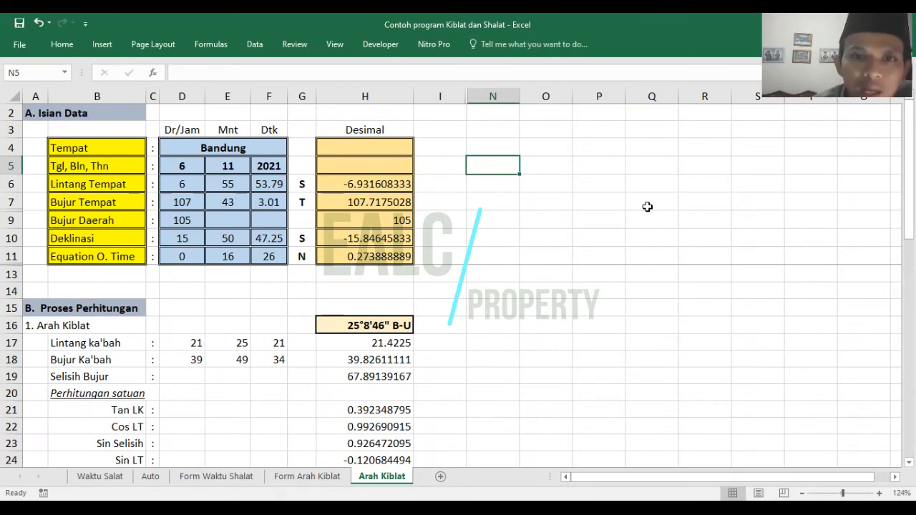
Reference the Proses Perhitungan heading with =A15 in cell N4, and delete the trial formula
{"action": "left_click", "coordinate": [469, 146]}
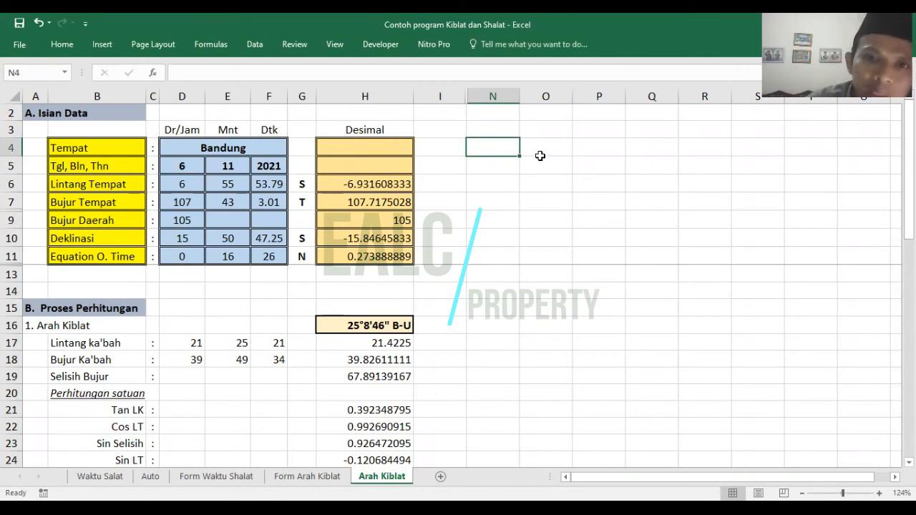
{"action": "type", "text": "="}
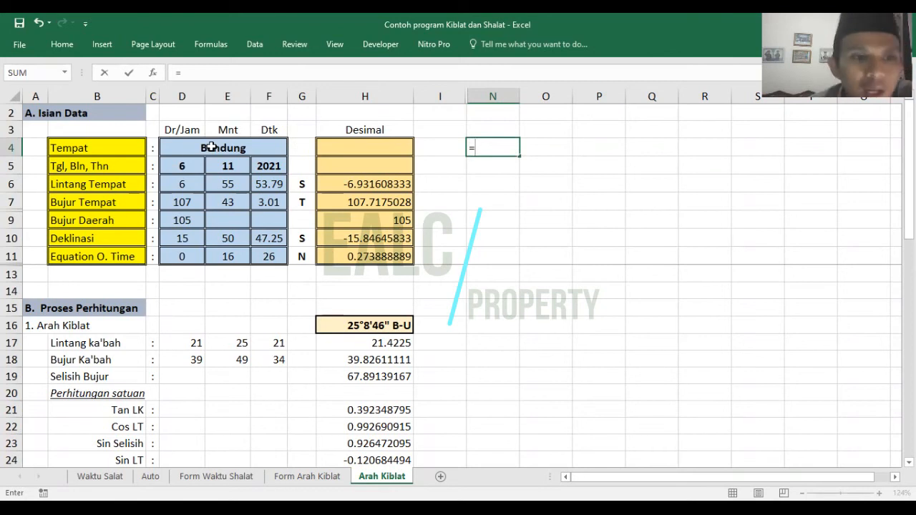
{"action": "left_click", "coordinate": [36, 306]}
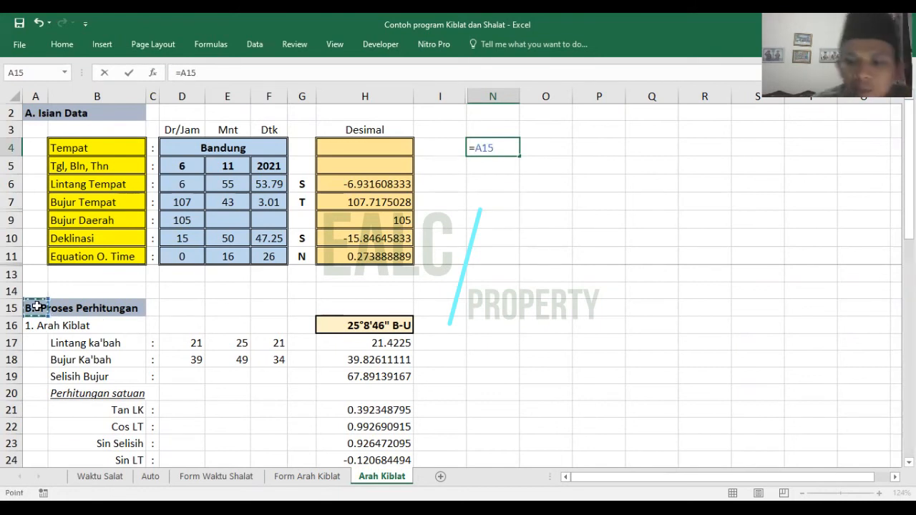
{"action": "key", "text": "Return"}
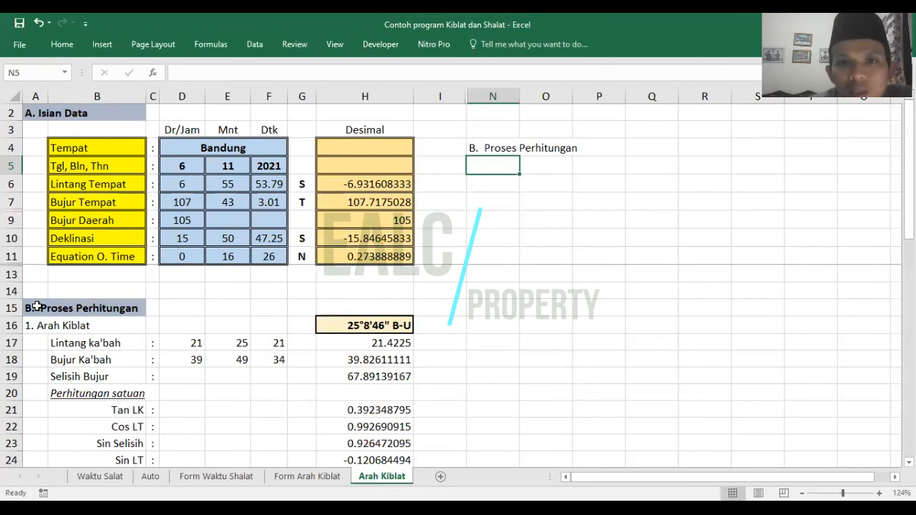
{"action": "key", "text": "Up"}
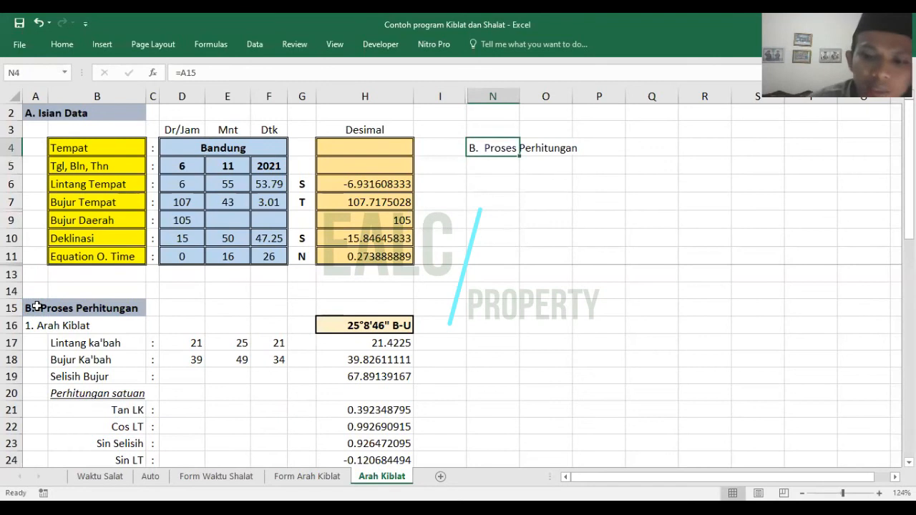
{"action": "key", "text": "Delete"}
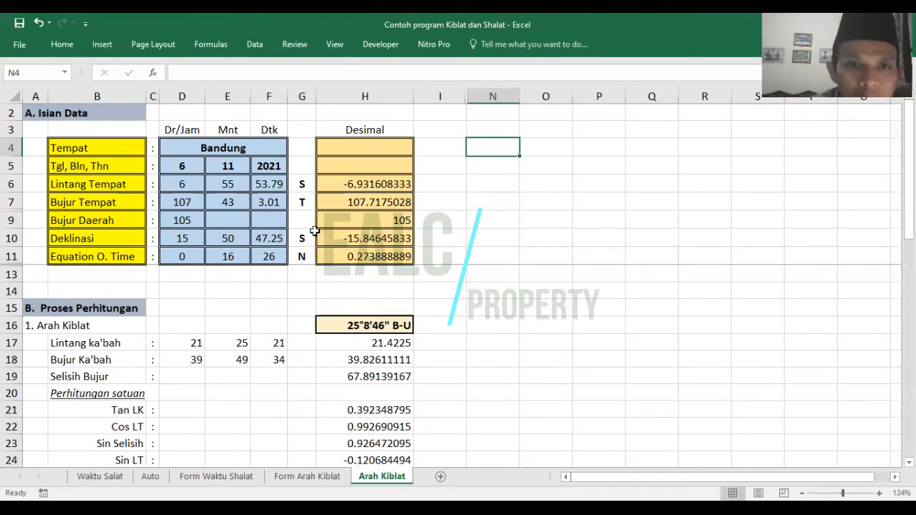
Compare the Lintang Tempat direction letter in G6 with the H6 formula, highlighting its IF(G6="S",-1* part
{"action": "left_click", "coordinate": [347, 183]}
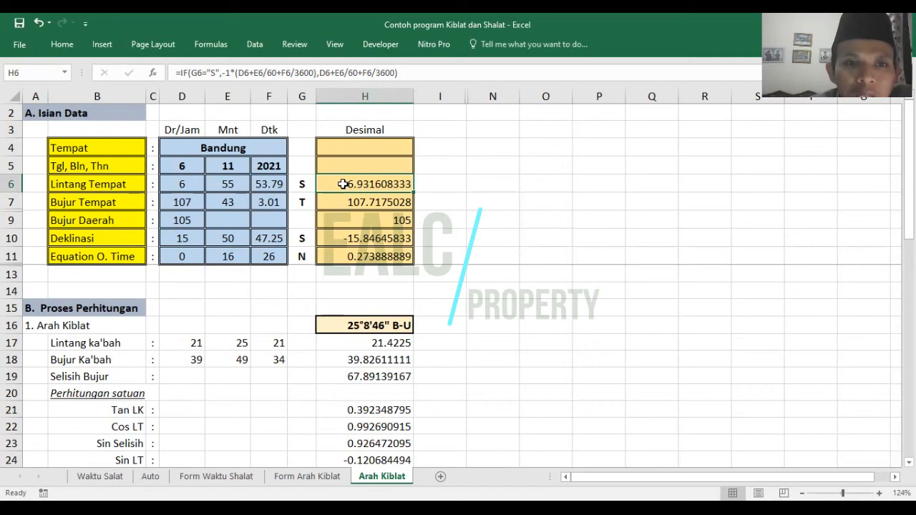
{"action": "left_click", "coordinate": [302, 184]}
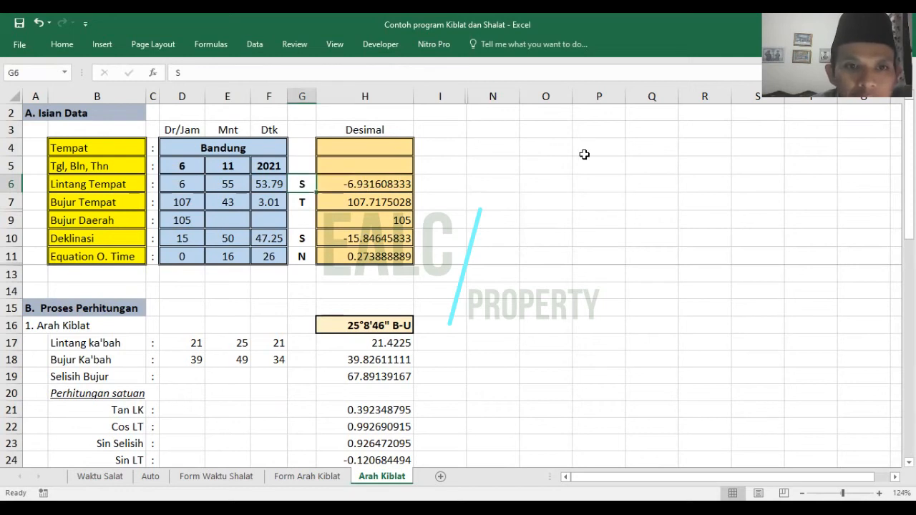
{"action": "left_click", "coordinate": [348, 184]}
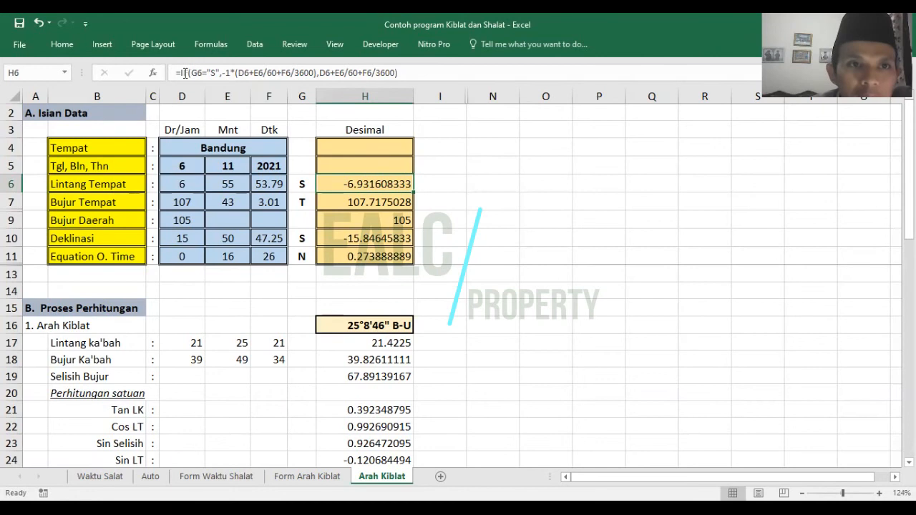
{"action": "left_click_drag", "start_coordinate": [181, 73], "coordinate": [235, 74]}
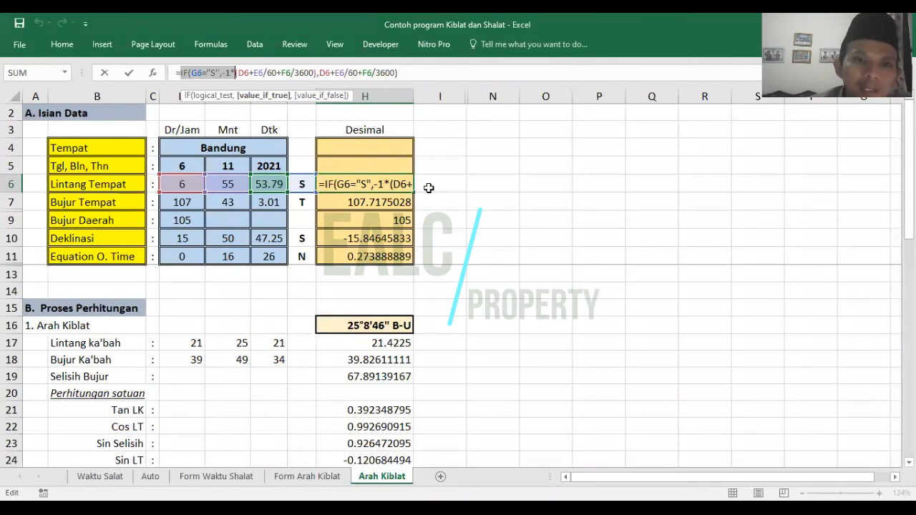
{"action": "key", "text": "Escape"}
Test the IF condition by changing the Lintang Tempat direction in G6 to U, and set it back to S
{"action": "left_click", "coordinate": [302, 182]}
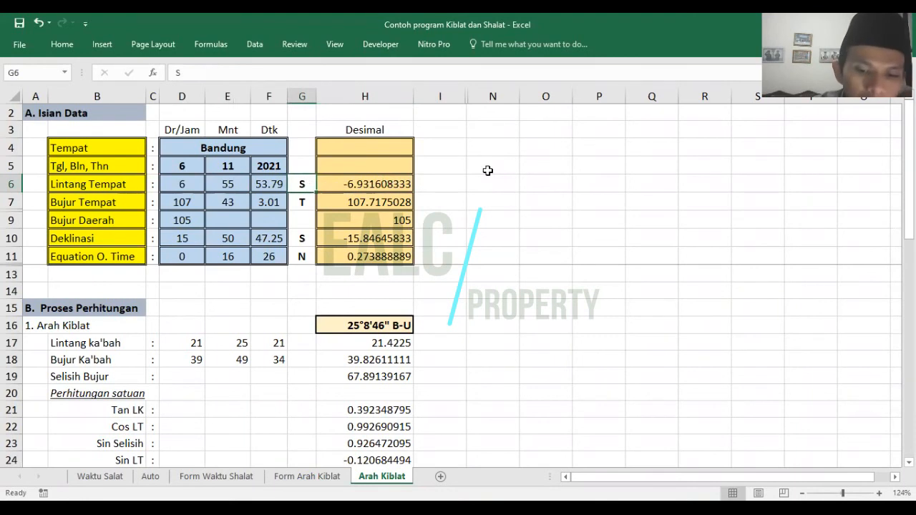
{"action": "type", "text": "U"}
{"action": "key", "text": "Return"}
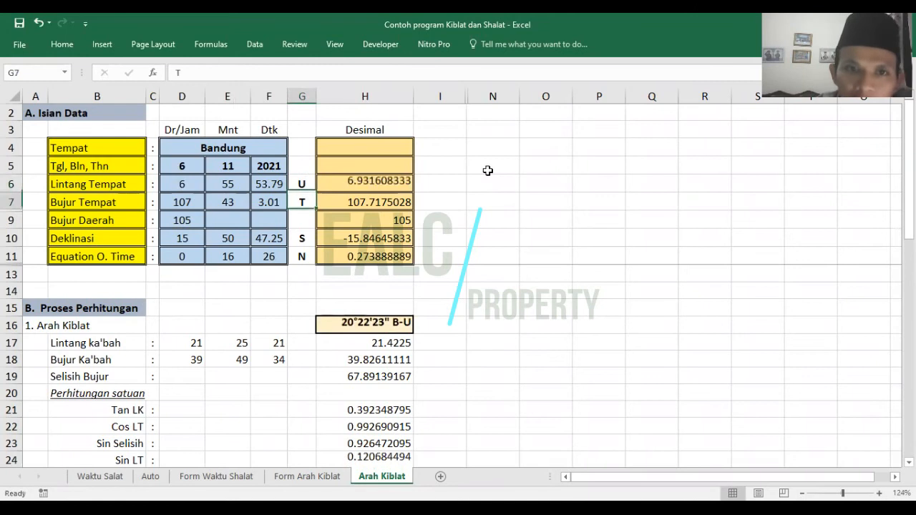
{"action": "key", "text": "Up"}
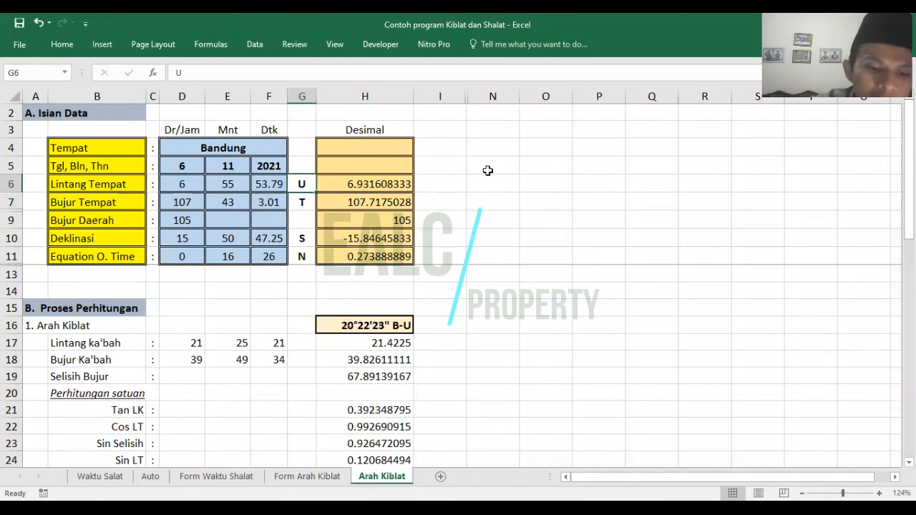
{"action": "type", "text": "S"}
{"action": "key", "text": "Return"}
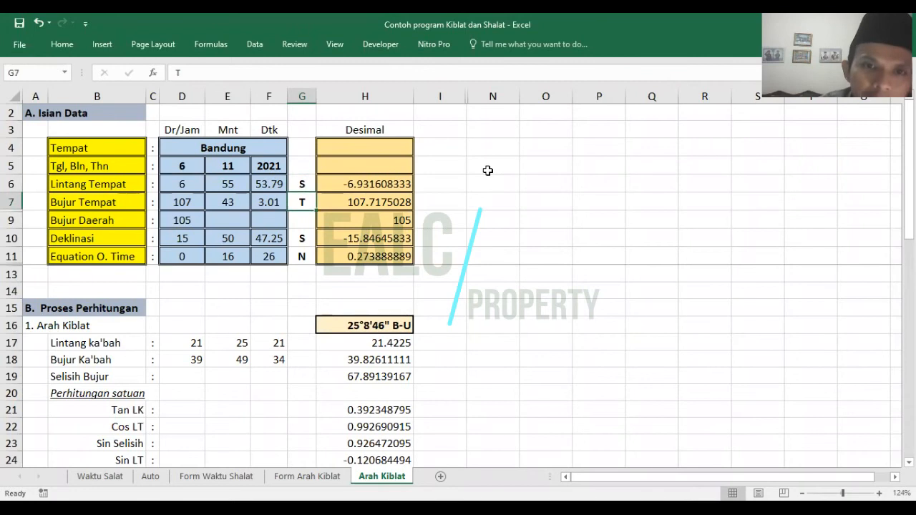
Repeat the test with U in G6 to compare the Arah Kiblat result in H16, and restore S
{"action": "key", "text": "Up"}
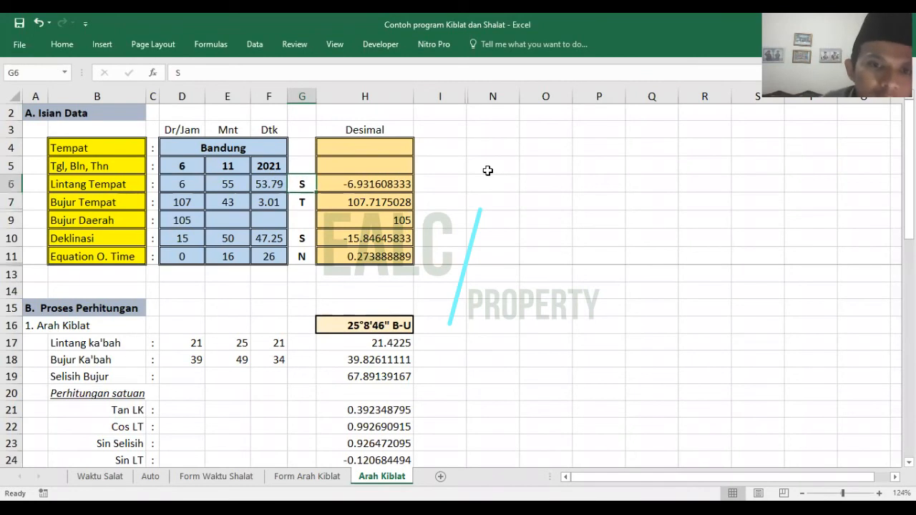
{"action": "type", "text": "U"}
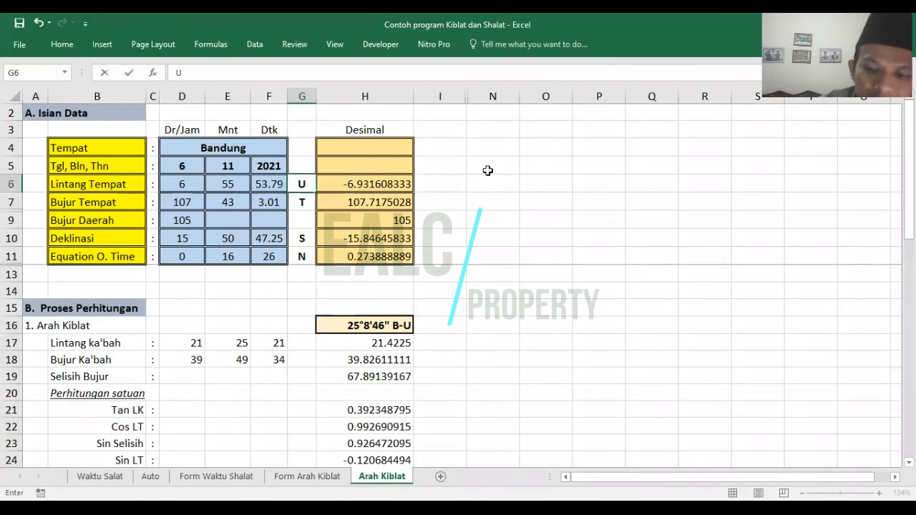
{"action": "key", "text": "Return"}
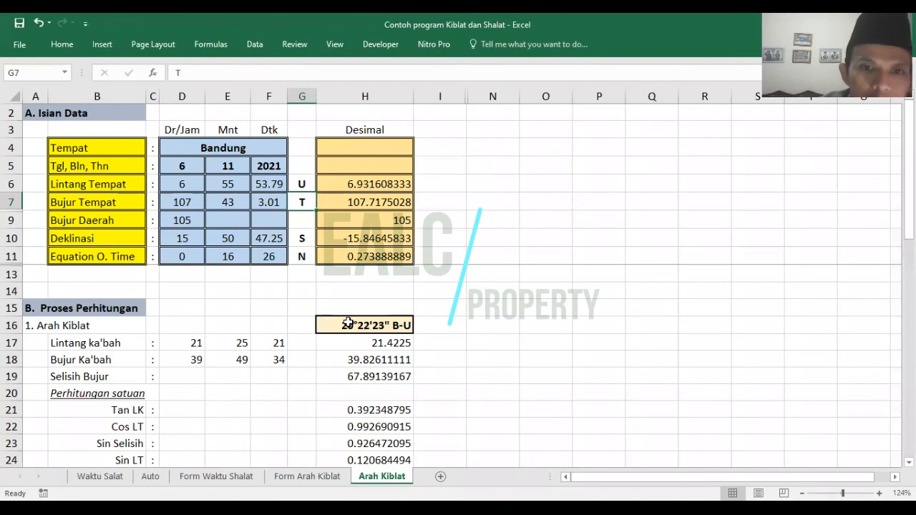
{"action": "left_click", "coordinate": [302, 184]}
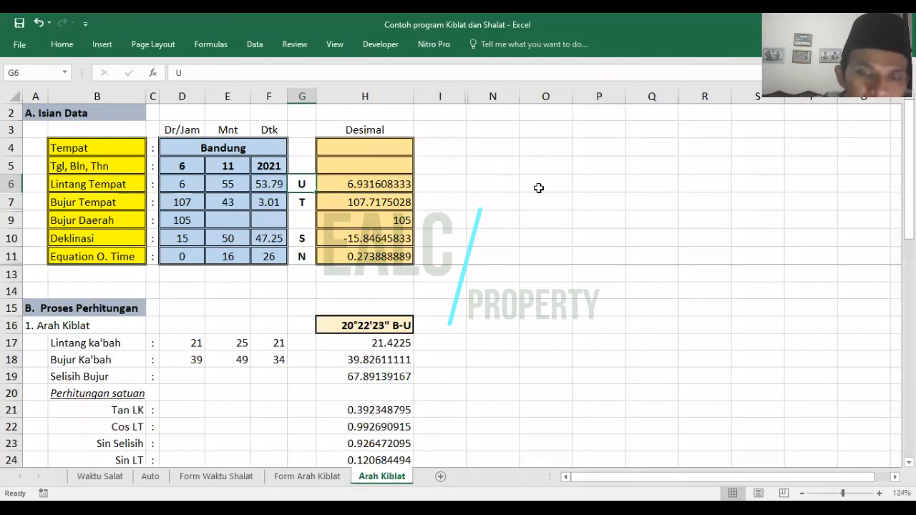
{"action": "type", "text": "S"}
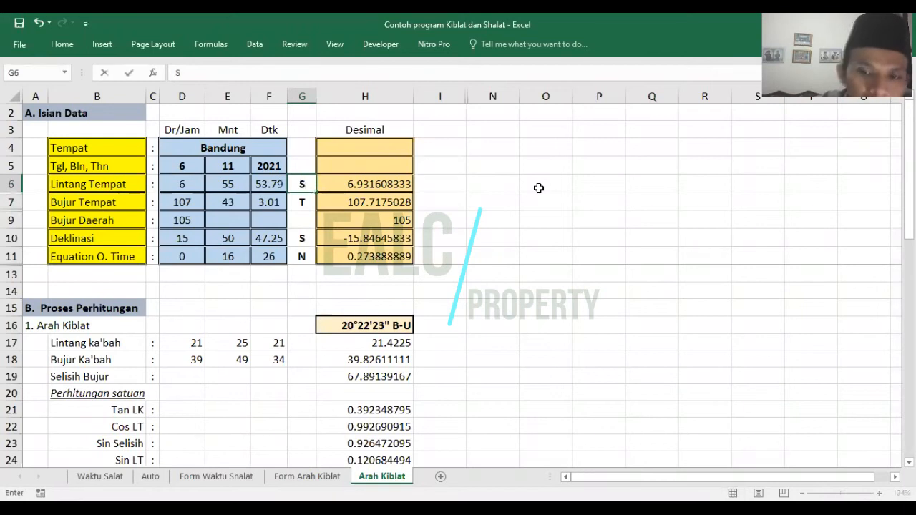
{"action": "key", "text": "Return"}
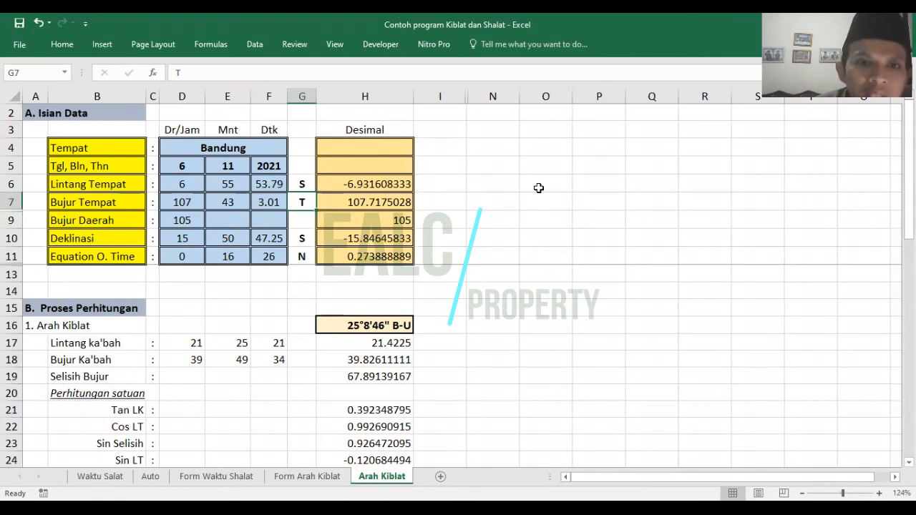
Convert the Lintang Tempat degrees, minutes and seconds to decimal with the trial formula =D6+E6/60+F6/3600 in N6
{"action": "left_click", "coordinate": [340, 183]}
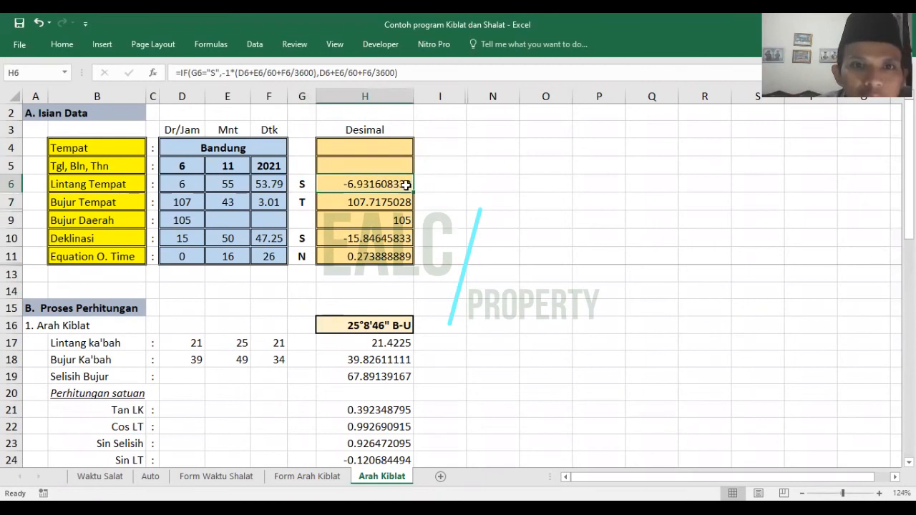
{"action": "left_click", "coordinate": [477, 184]}
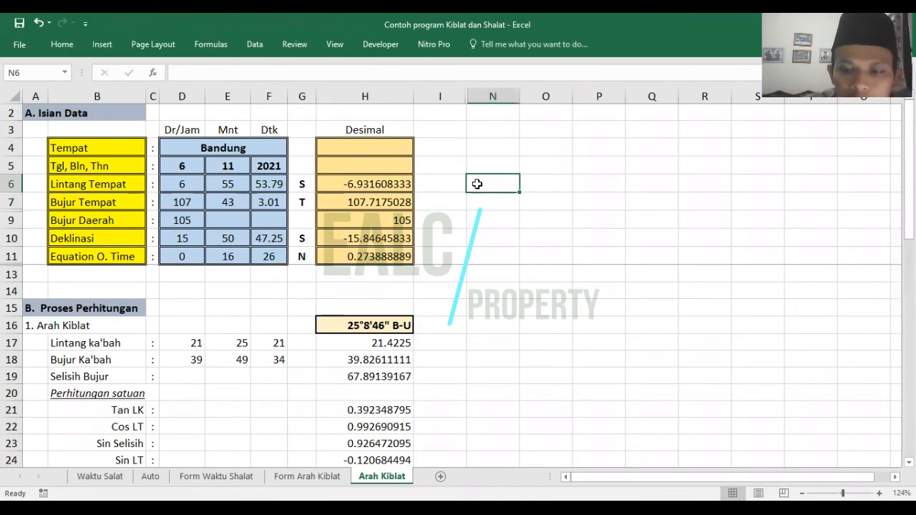
{"action": "type", "text": "="}
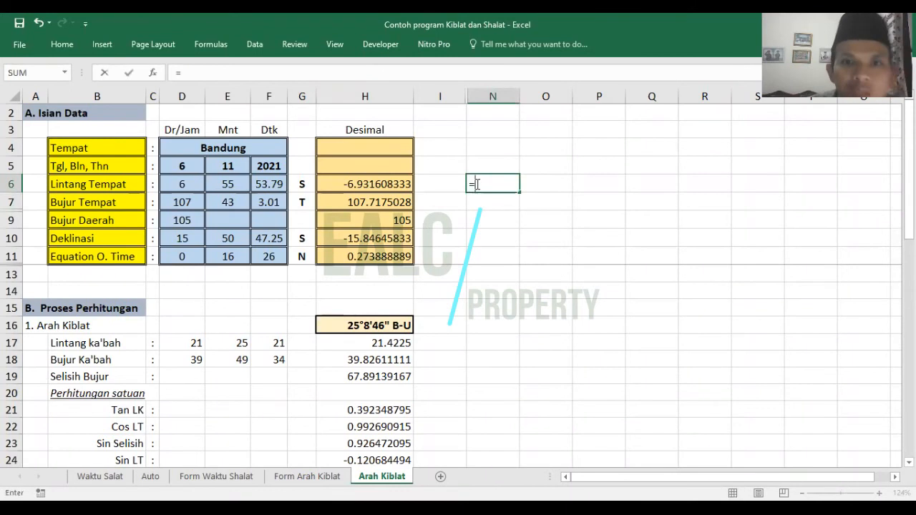
{"action": "key", "text": "Left"}
{"action": "key", "text": "Left"}
{"action": "key", "text": "Left"}
{"action": "key", "text": "Left"}
{"action": "key", "text": "Left"}
{"action": "key", "text": "Left"}
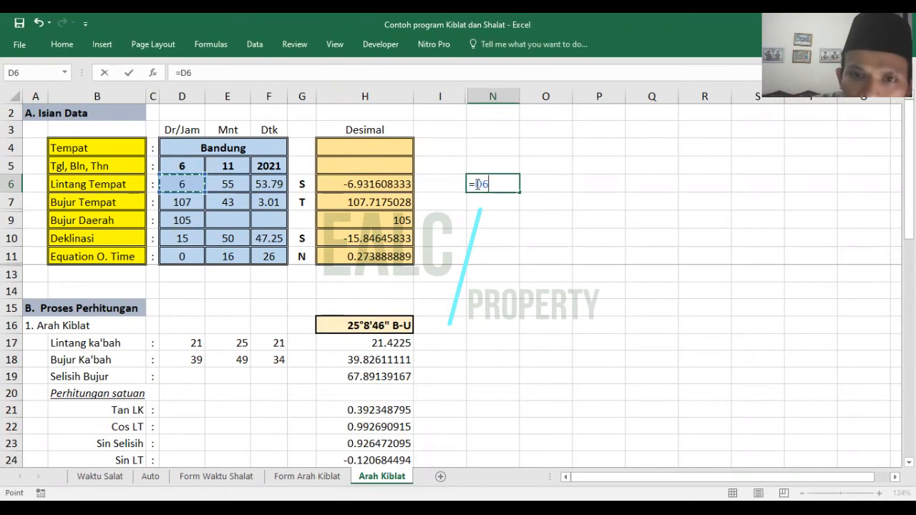
{"action": "type", "text": "+"}
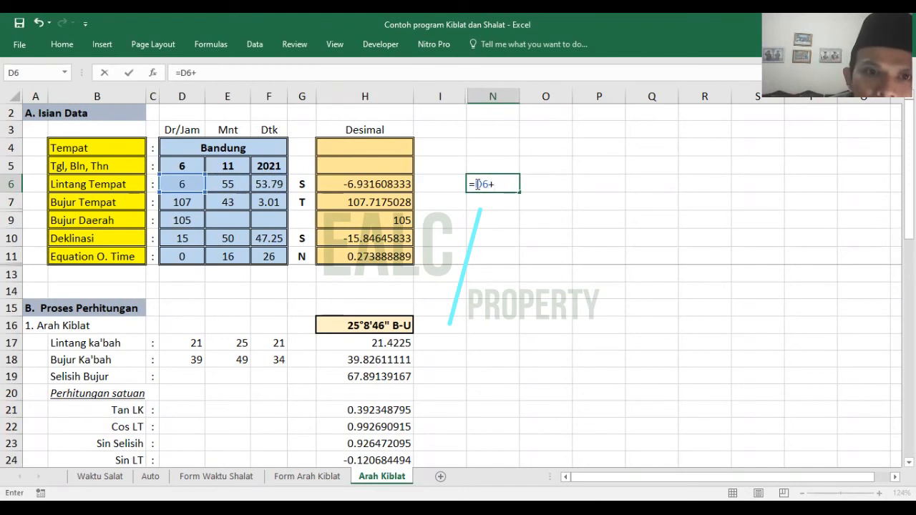
{"action": "key", "text": "Left"}
{"action": "key", "text": "Left"}
{"action": "key", "text": "Left"}
{"action": "key", "text": "Left"}
{"action": "key", "text": "Left"}
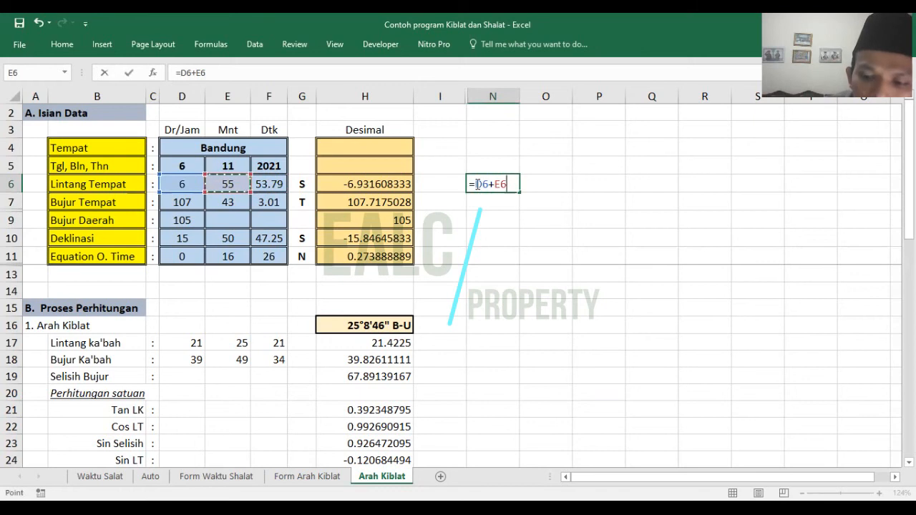
{"action": "type", "text": "/"}
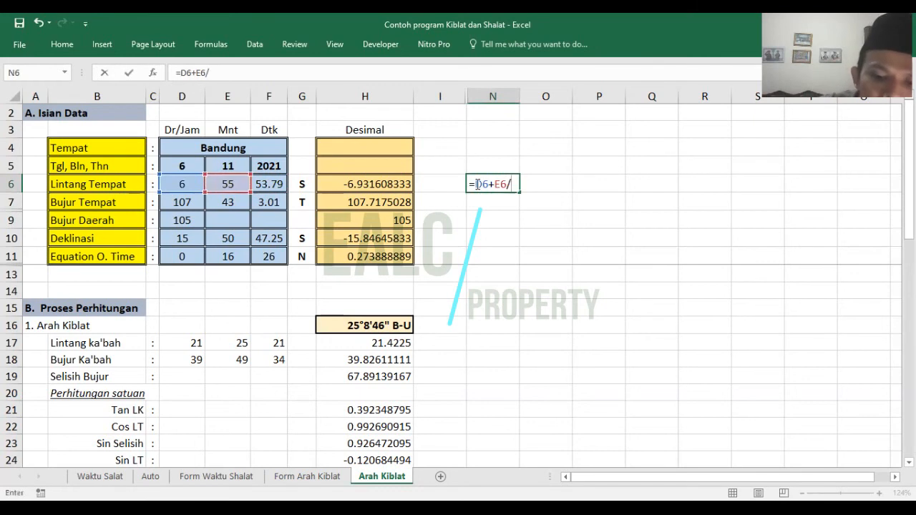
{"action": "type", "text": "60+"}
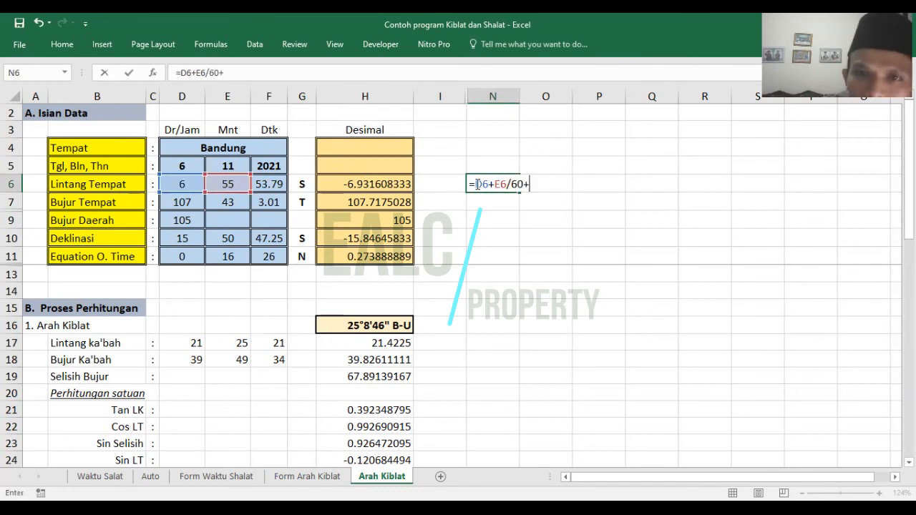
{"action": "key", "text": "Left"}
{"action": "key", "text": "Left"}
{"action": "key", "text": "Left"}
{"action": "key", "text": "Left"}
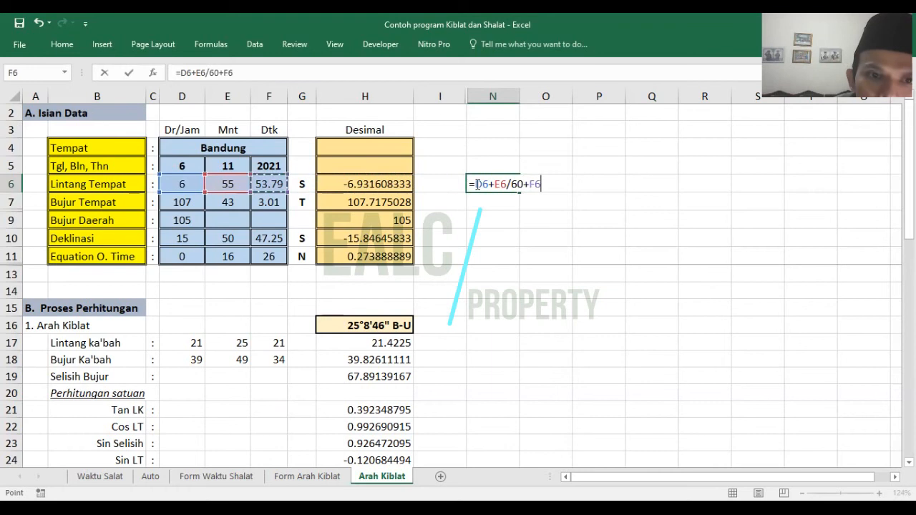
{"action": "type", "text": "/3600"}
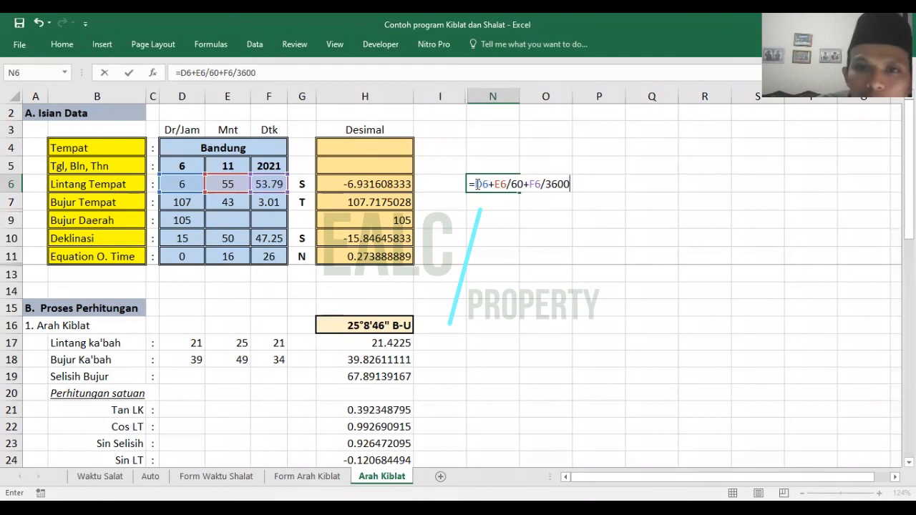
{"action": "key", "text": "Return"}
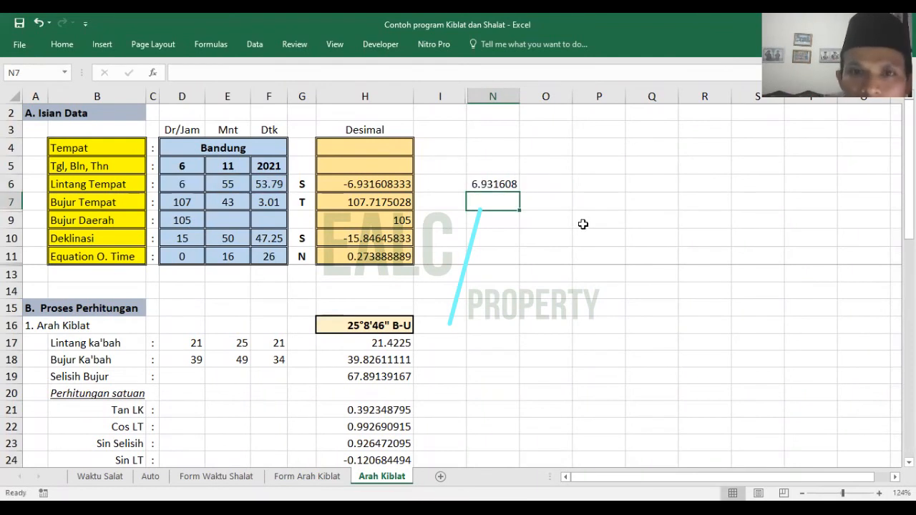
Compare the trial formula in N6 with the Lintang Tempat IF formula in H6, and delete the trial formula
{"action": "key", "text": "Up"}
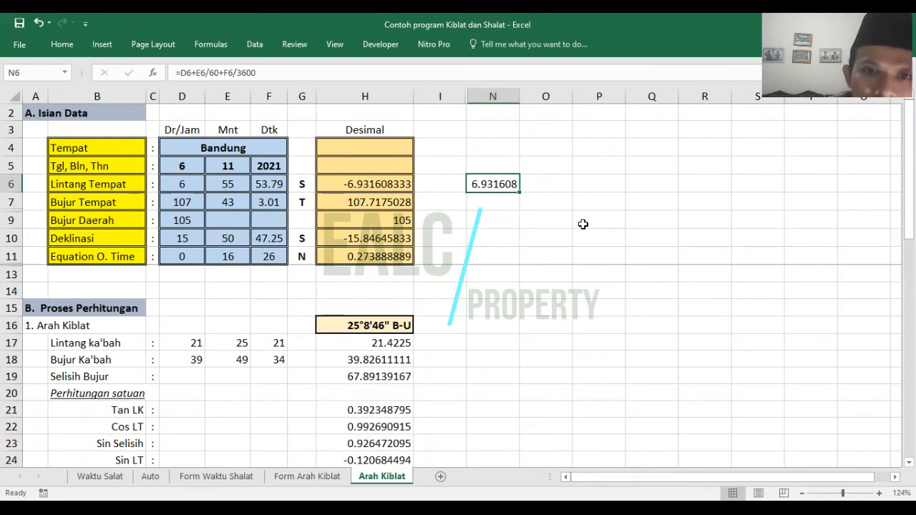
{"action": "key", "text": "Left"}
{"action": "key", "text": "Left"}
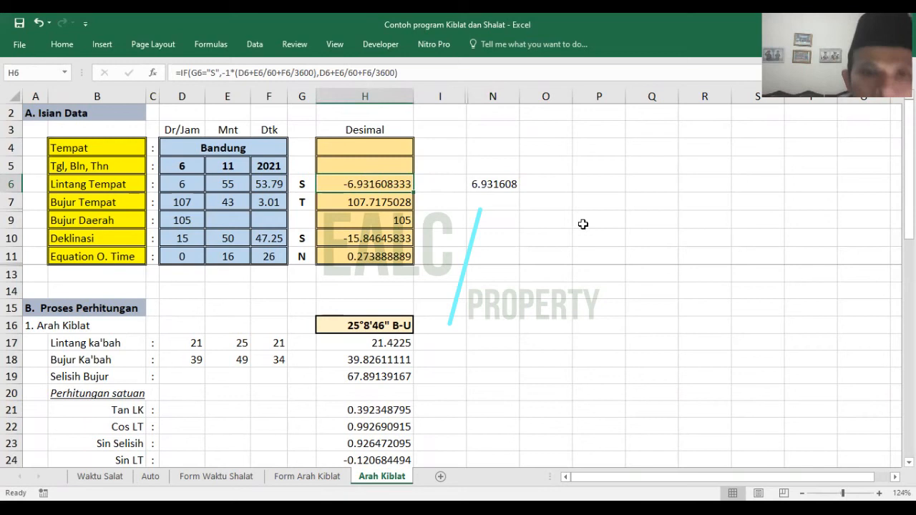
{"action": "key", "text": "Right"}
{"action": "key", "text": "Right"}
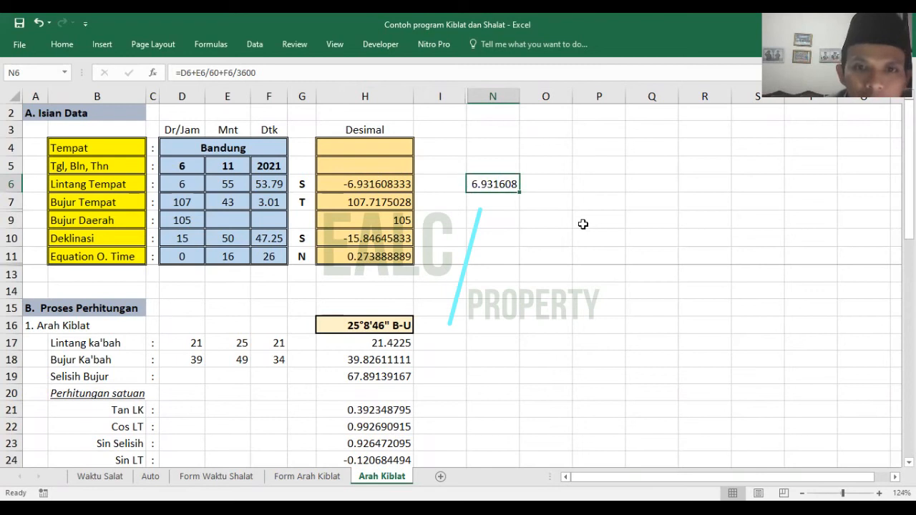
{"action": "key", "text": "Delete"}
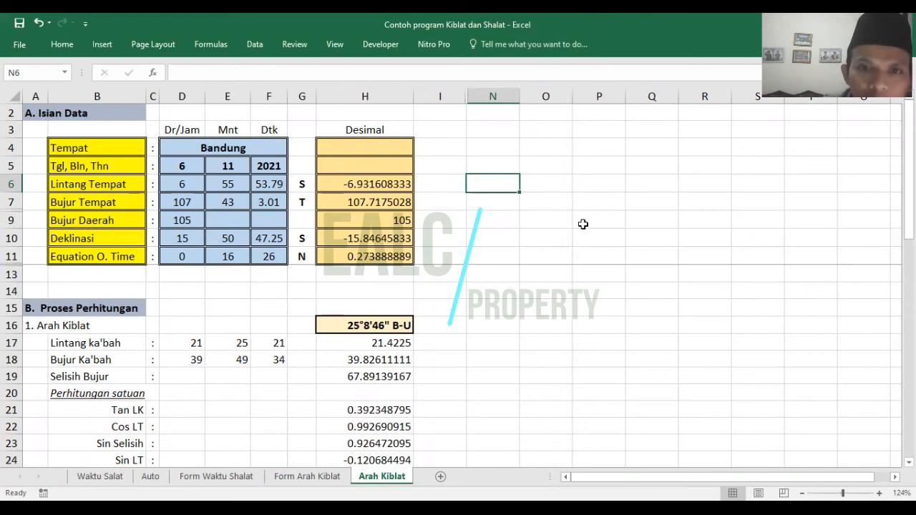
Examine the Bujur Tempat IF formula in H7 and the Bujur Daerah reference in H9 beside its direction cell G9
{"action": "key", "text": "Down"}
{"action": "key", "text": "Left"}
{"action": "key", "text": "Left"}
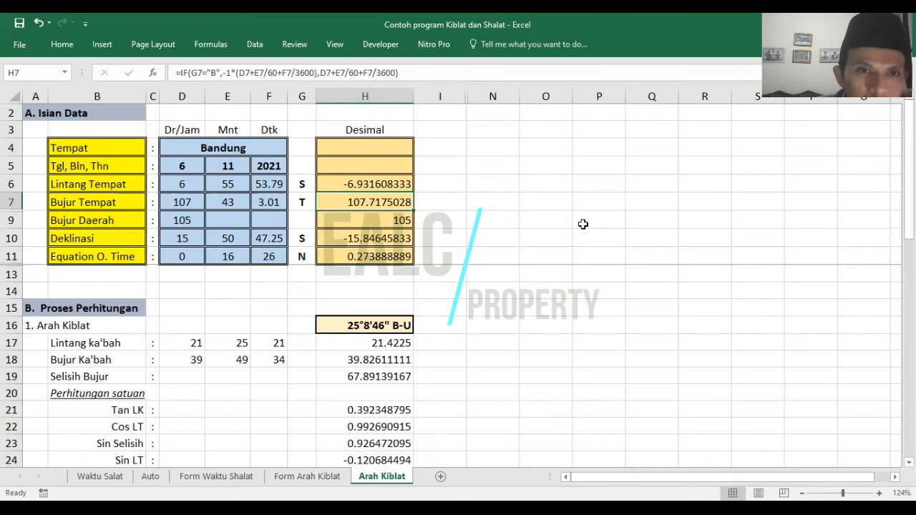
{"action": "key", "text": "Down"}
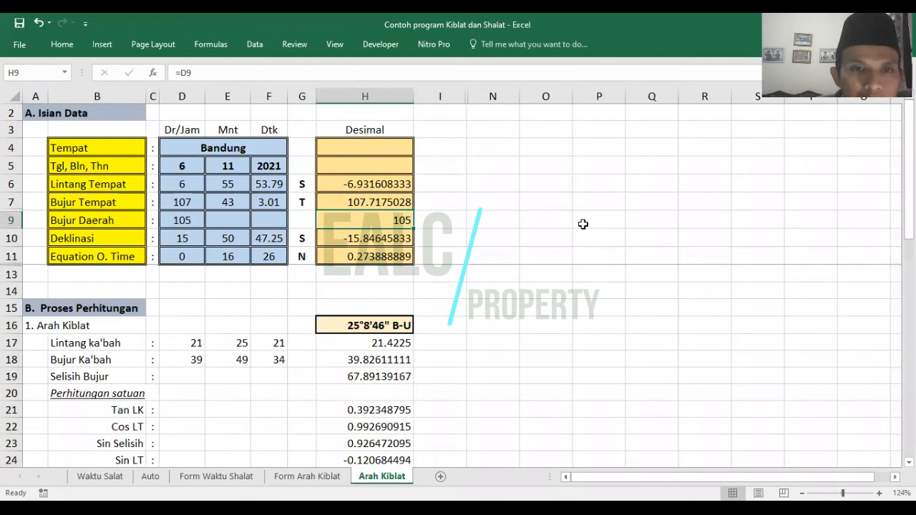
{"action": "key", "text": "Left"}
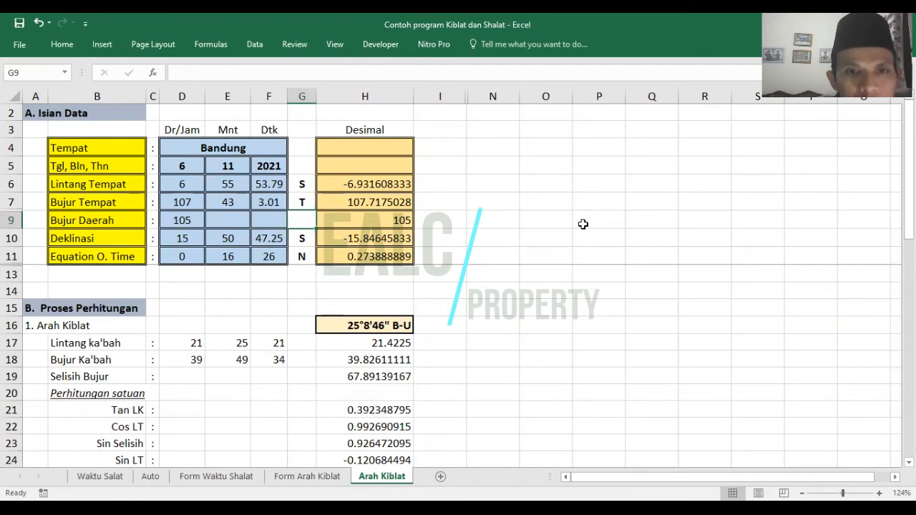
{"action": "key", "text": "Right"}
{"action": "key", "text": "Left"}
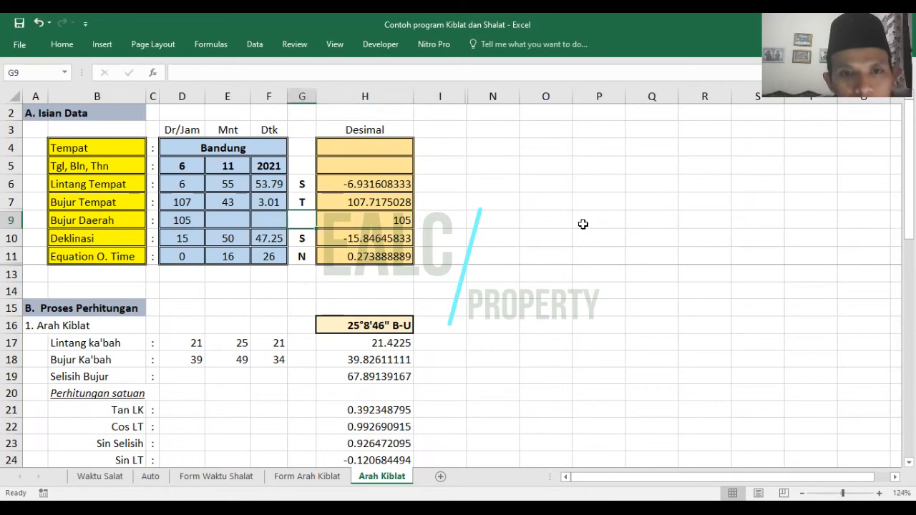
{"action": "key", "text": "Right"}
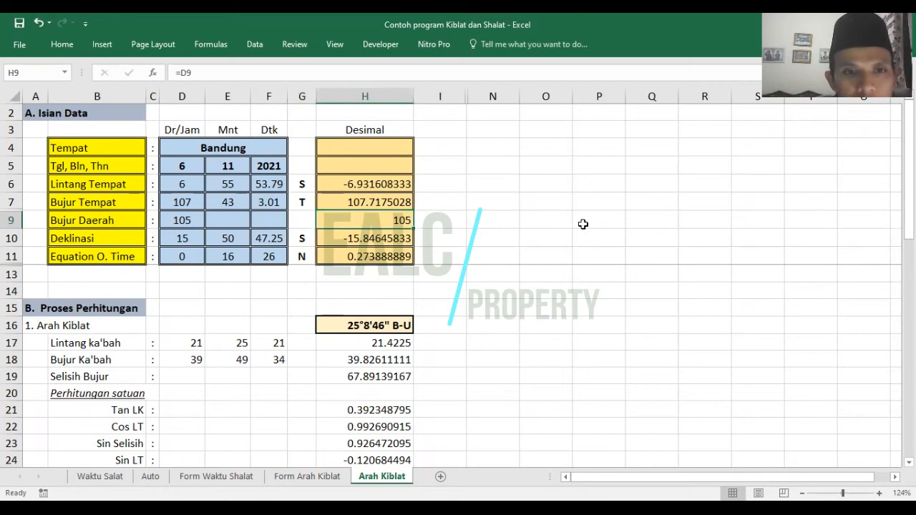
{"action": "key", "text": "Left"}
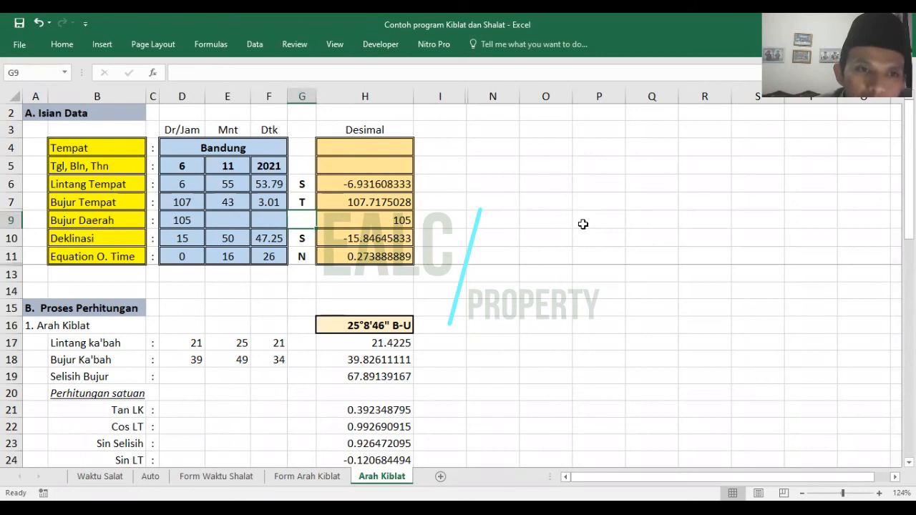
Review the Deklinasi degrees, minutes and seconds in D10:F10 together with the direction letter in G10
{"action": "key", "text": "Down"}
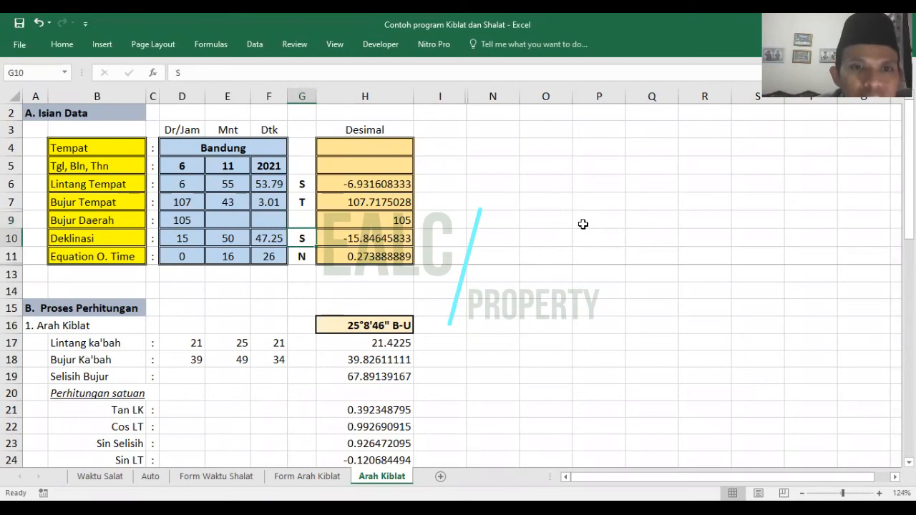
{"action": "key", "text": "Left"}
{"action": "key", "text": "Left"}
{"action": "key", "text": "Left"}
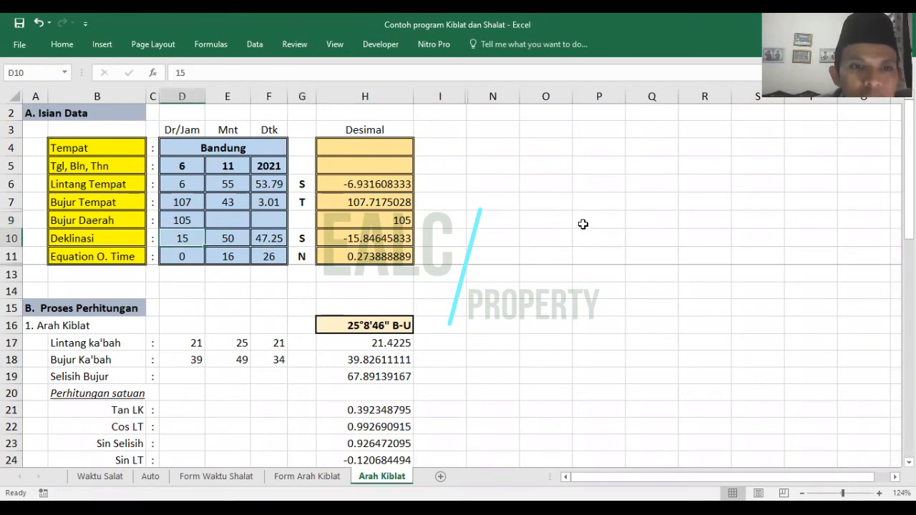
{"action": "key", "text": "Right"}
{"action": "key", "text": "Right"}
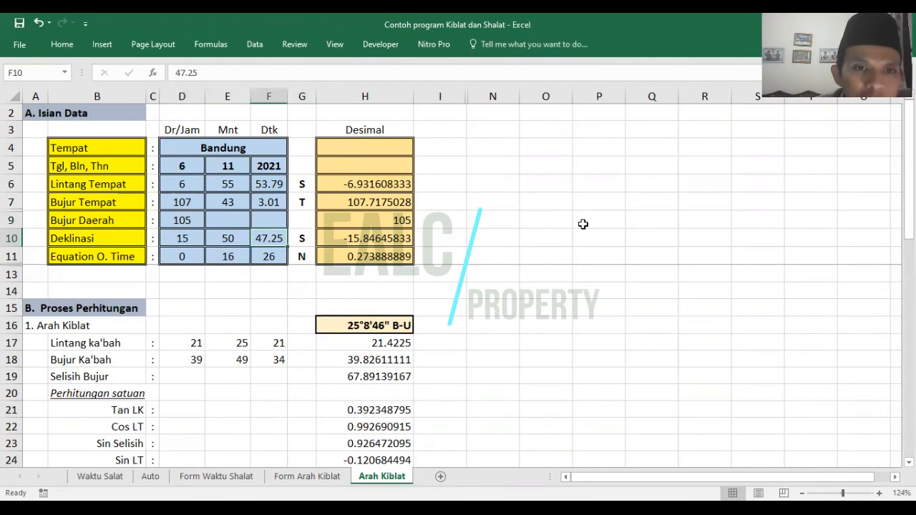
{"action": "key", "text": "Left"}
{"action": "key", "text": "Left"}
{"action": "key", "text": "Right"}
{"action": "key", "text": "Right"}
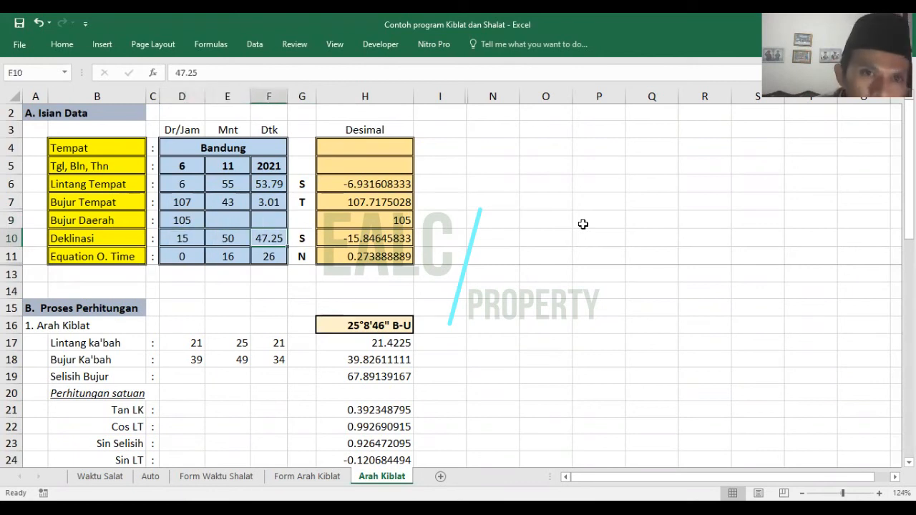
{"action": "key", "text": "Left"}
{"action": "key", "text": "Left"}
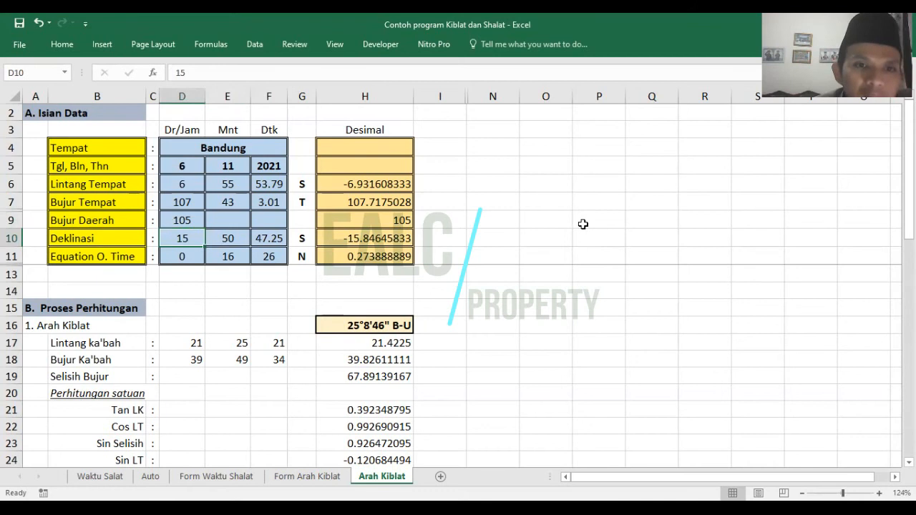
{"action": "key", "text": "Right"}
{"action": "key", "text": "Right"}
{"action": "key", "text": "Right"}
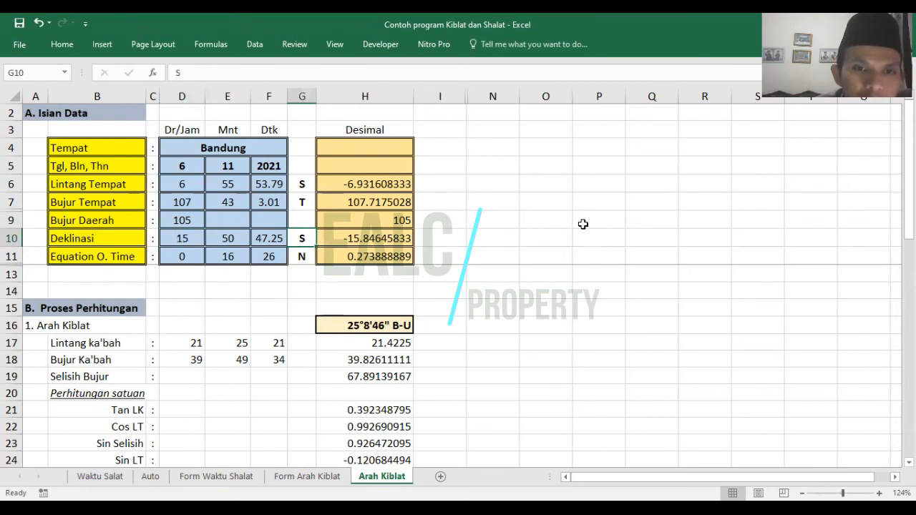
{"action": "key", "text": "Left"}
{"action": "key", "text": "Left"}
{"action": "key", "text": "Left"}
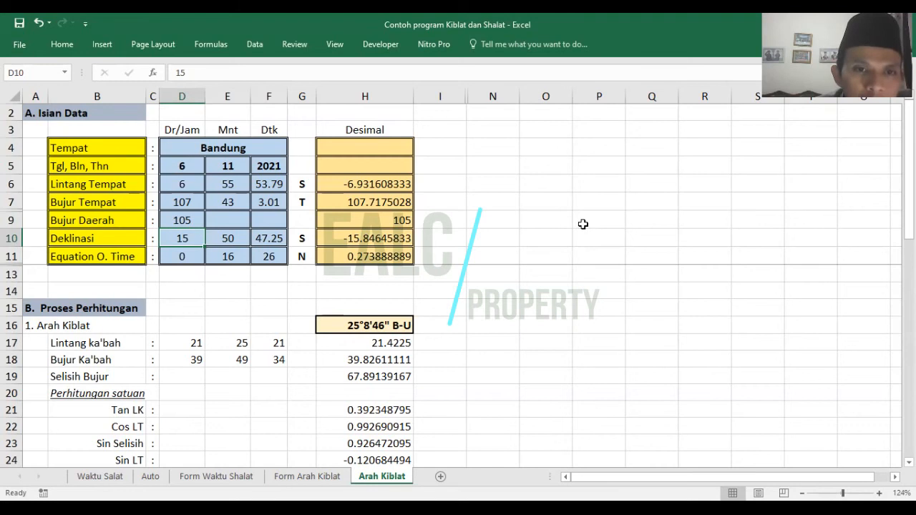
Set the Deklinasi direction letter in G10 to N
{"action": "key", "text": "Right"}
{"action": "key", "text": "Right"}
{"action": "key", "text": "Right"}
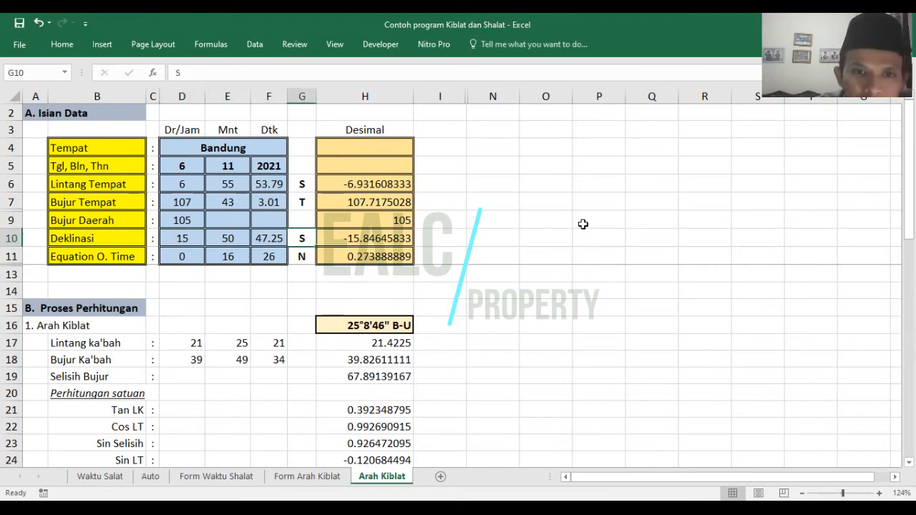
{"action": "type", "text": "N"}
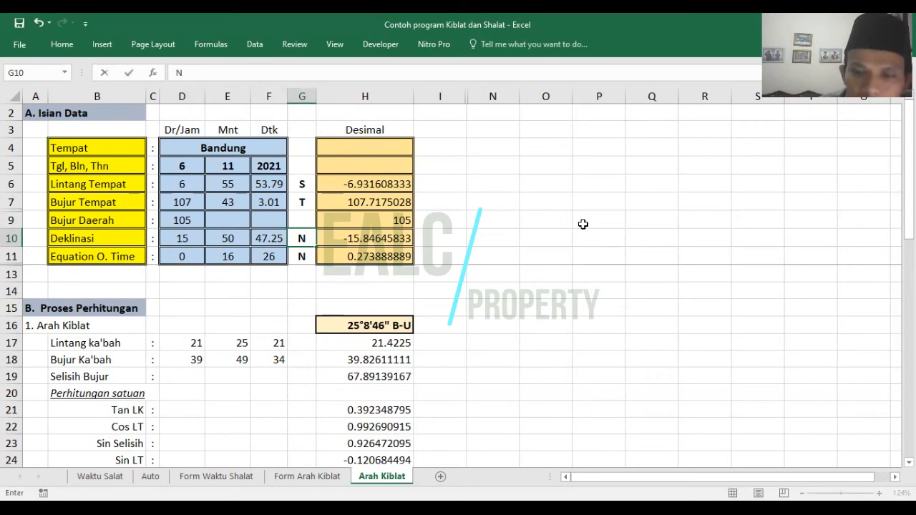
{"action": "key", "text": "Return"}
{"action": "key", "text": "Up"}
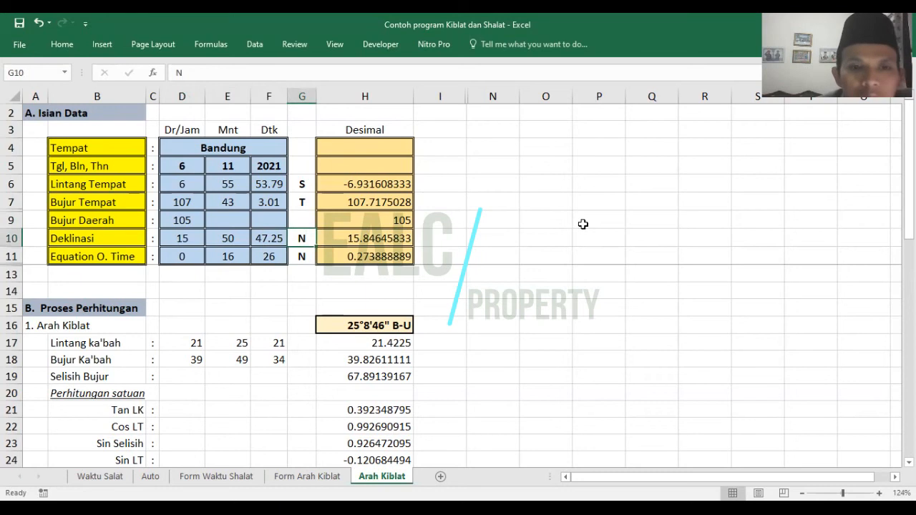
Set the Deklinasi degrees in D10 to -15
{"action": "key", "text": "Left"}
{"action": "key", "text": "Left"}
{"action": "key", "text": "Left"}
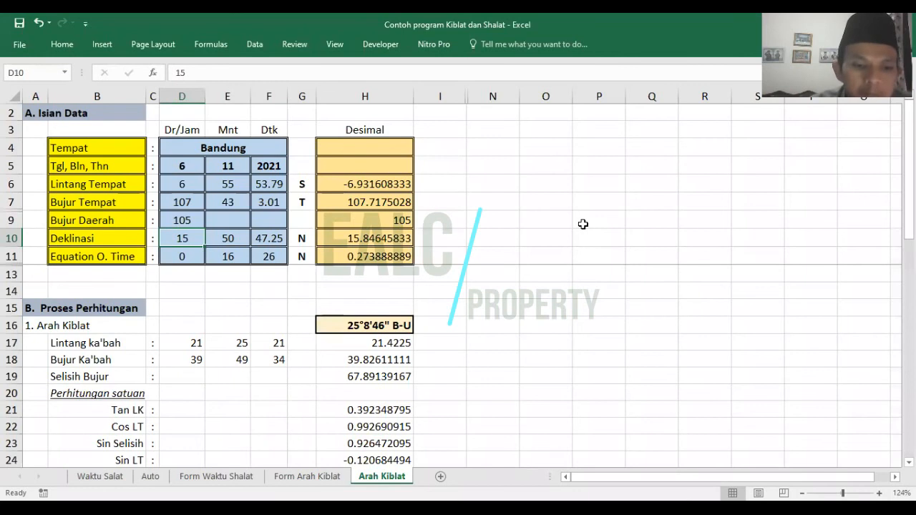
{"action": "type", "text": "-15"}
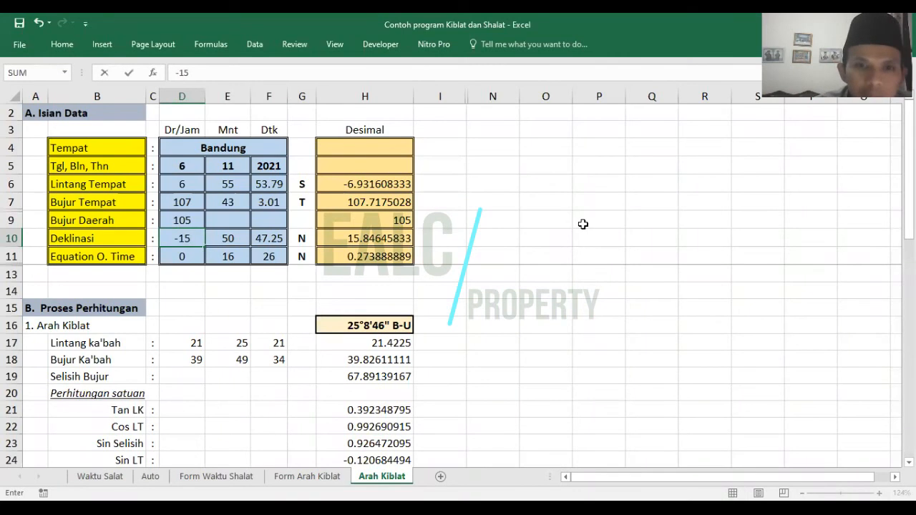
{"action": "key", "text": "Return"}
{"action": "key", "text": "Up"}
Set the Deklinasi minutes in E10 to -50 and the seconds in F10 to -47
{"action": "key", "text": "Right"}
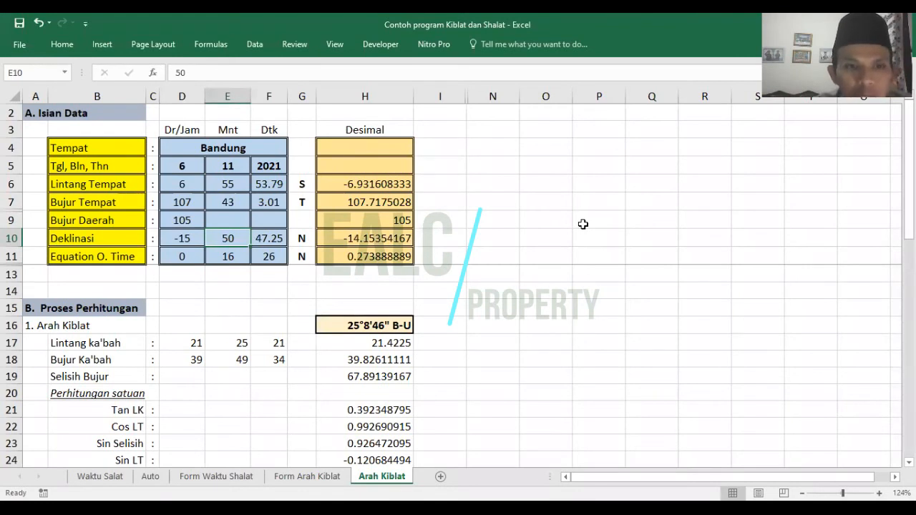
{"action": "type", "text": "-"}
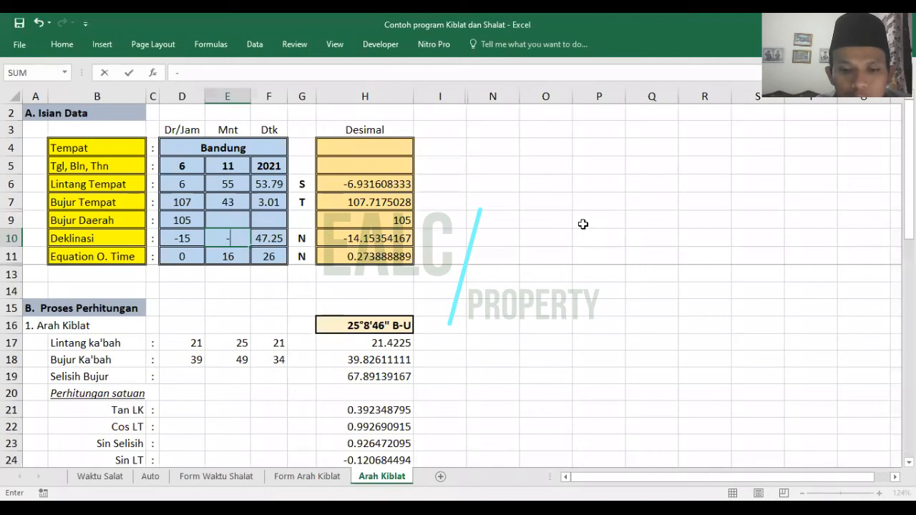
{"action": "type", "text": "50"}
{"action": "key", "text": "Return"}
{"action": "key", "text": "Up"}
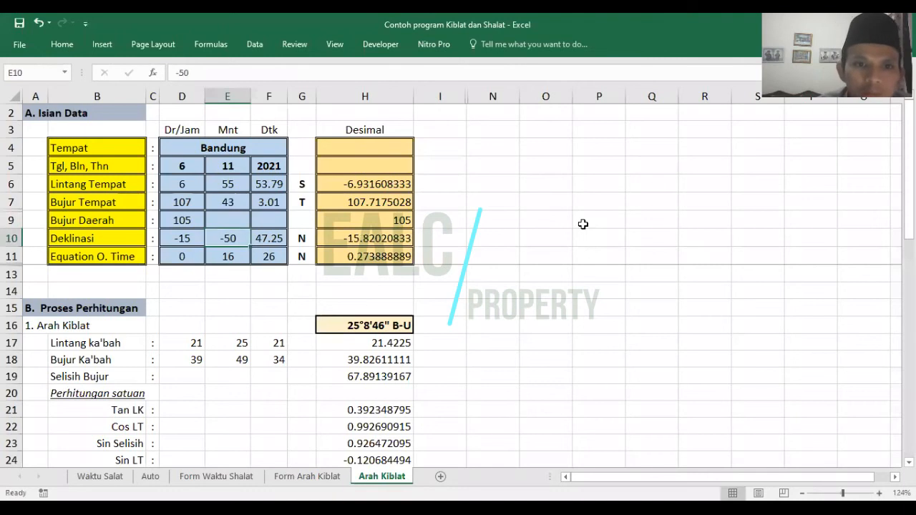
{"action": "key", "text": "Right"}
{"action": "type", "text": "-47"}
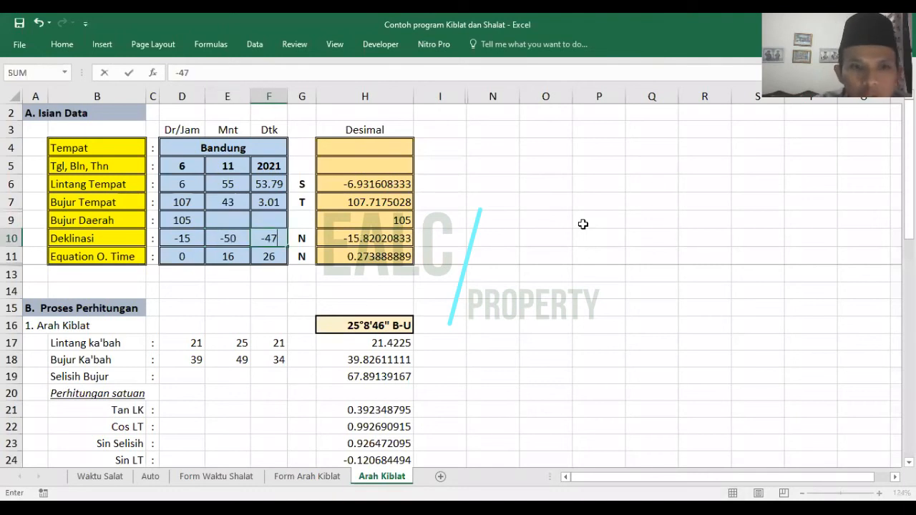
{"action": "key", "text": "Return"}
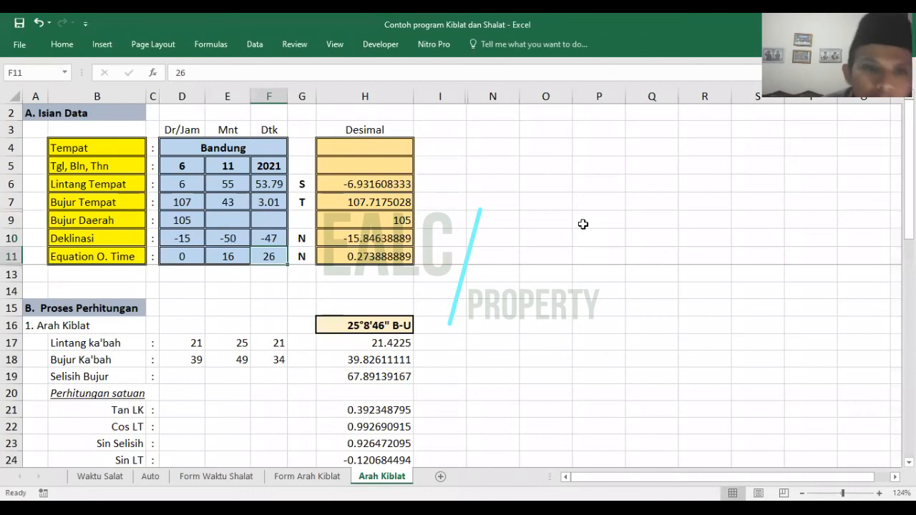
Enter the Deklinasi as 15, 50 and 47 in D10:F10 and set its direction letter in G10 to S
{"action": "key", "text": "Up"}
{"action": "key", "text": "Left"}
{"action": "key", "text": "Left"}
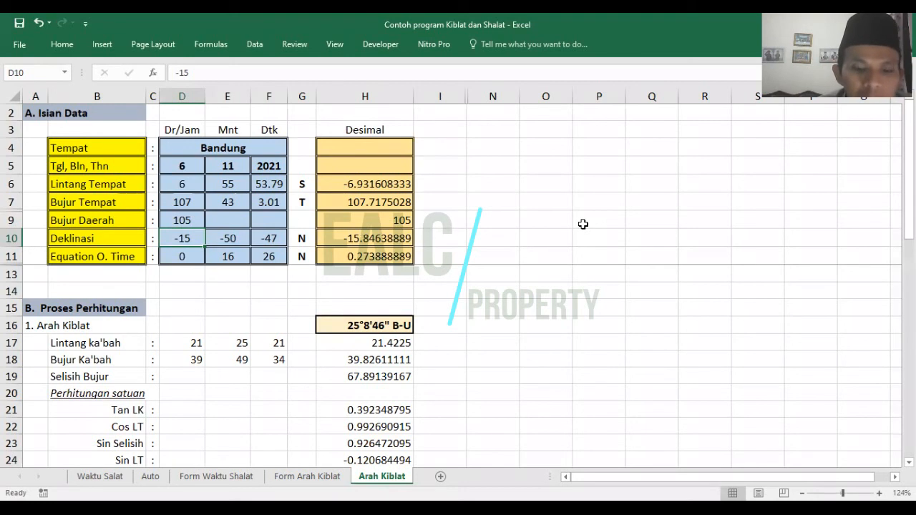
{"action": "type", "text": "15"}
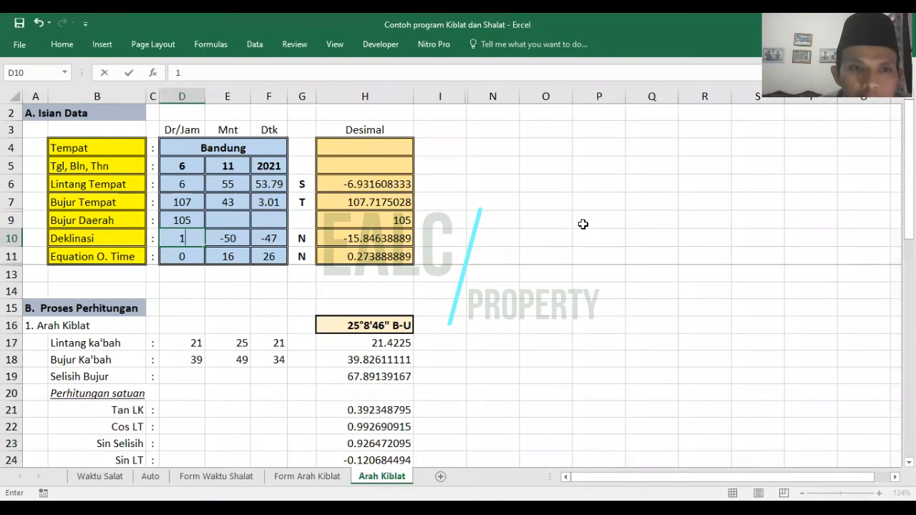
{"action": "key", "text": "Tab"}
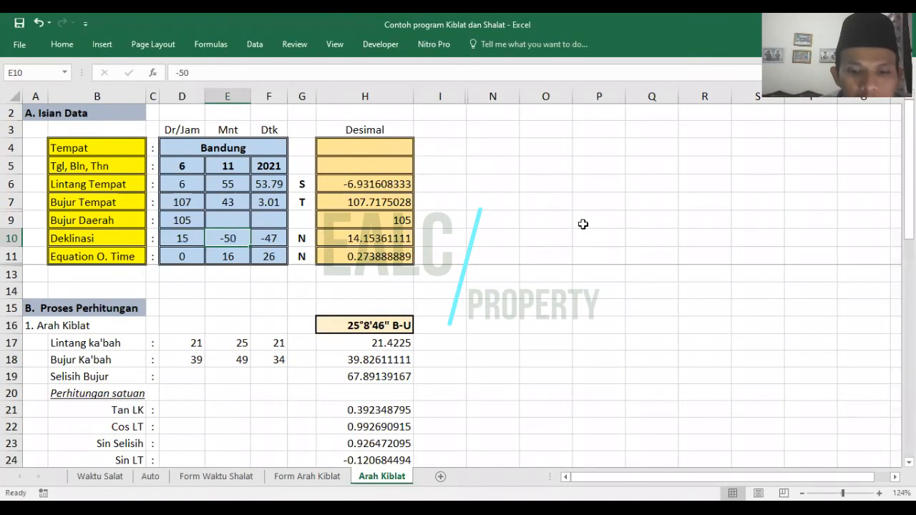
{"action": "type", "text": "50"}
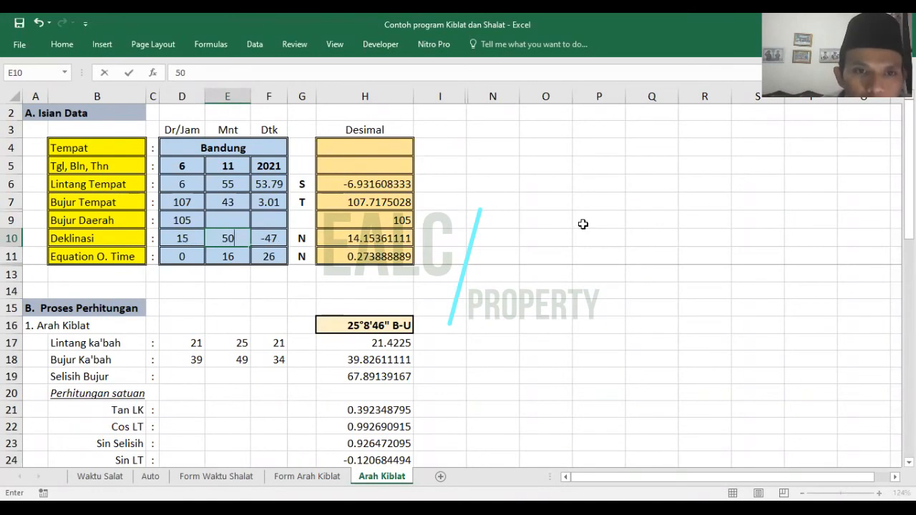
{"action": "key", "text": "Tab"}
{"action": "type", "text": "47"}
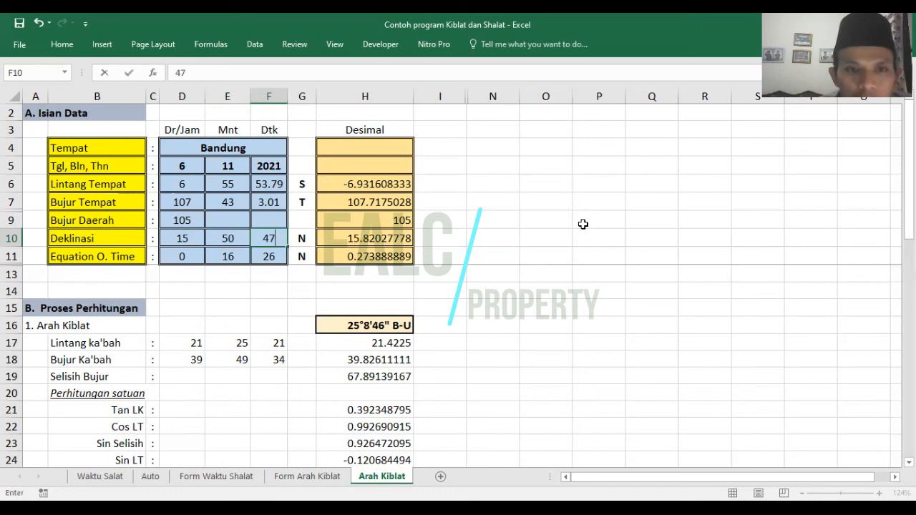
{"action": "key", "text": "Tab"}
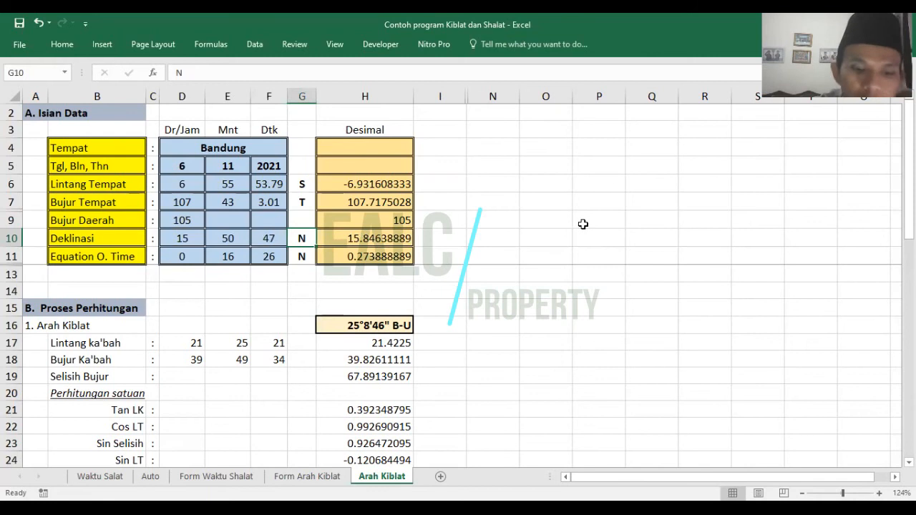
{"action": "type", "text": "S"}
{"action": "key", "text": "Return"}
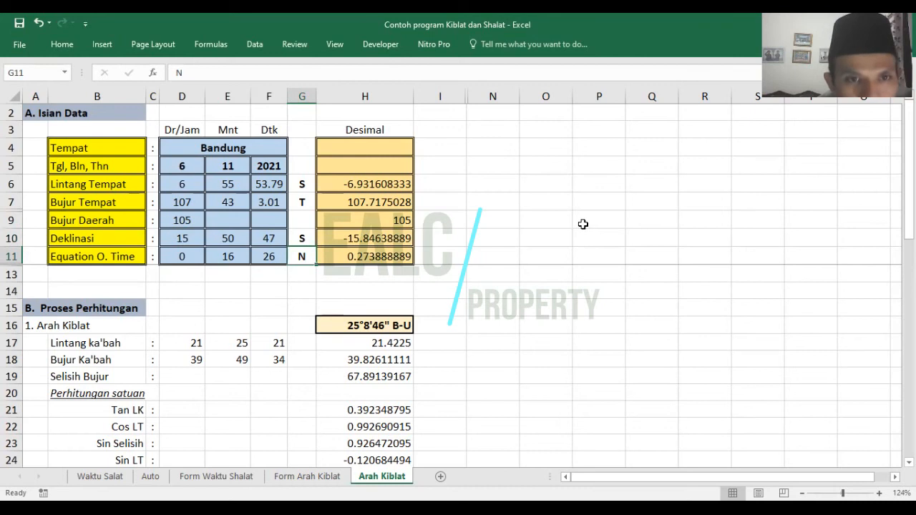
Examine the Equation O. Time IF formula in H11 together with its direction letter in G11 and seconds in F11
{"action": "key", "text": "Left"}
{"action": "key", "text": "Left"}
{"action": "key", "text": "Right"}
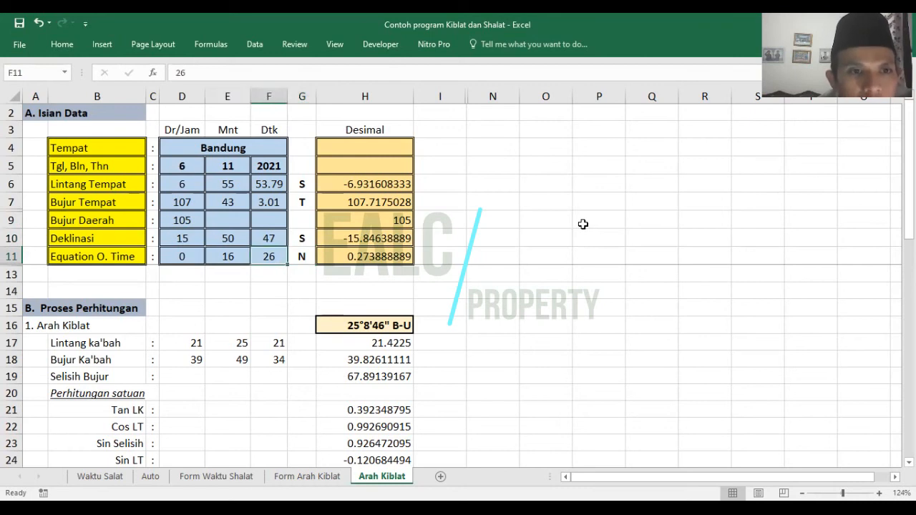
{"action": "key", "text": "Right"}
{"action": "key", "text": "Right"}
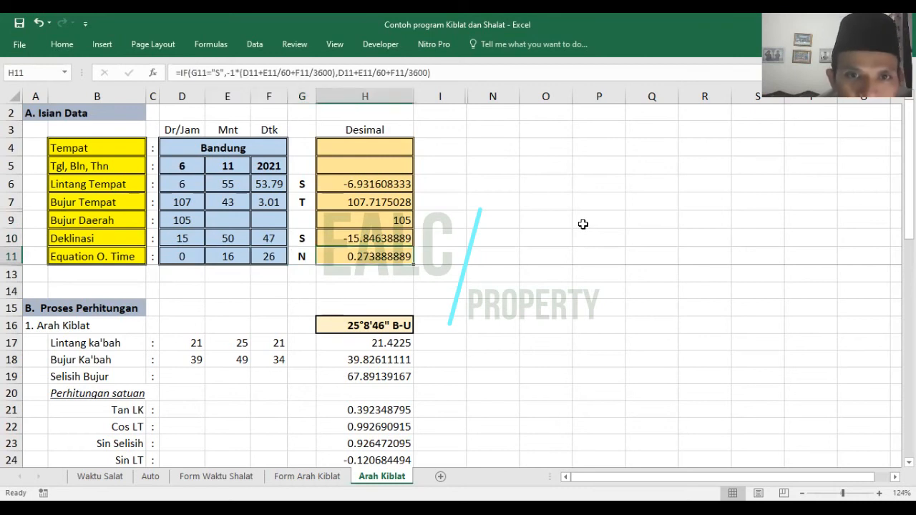
{"action": "key", "text": "Left"}
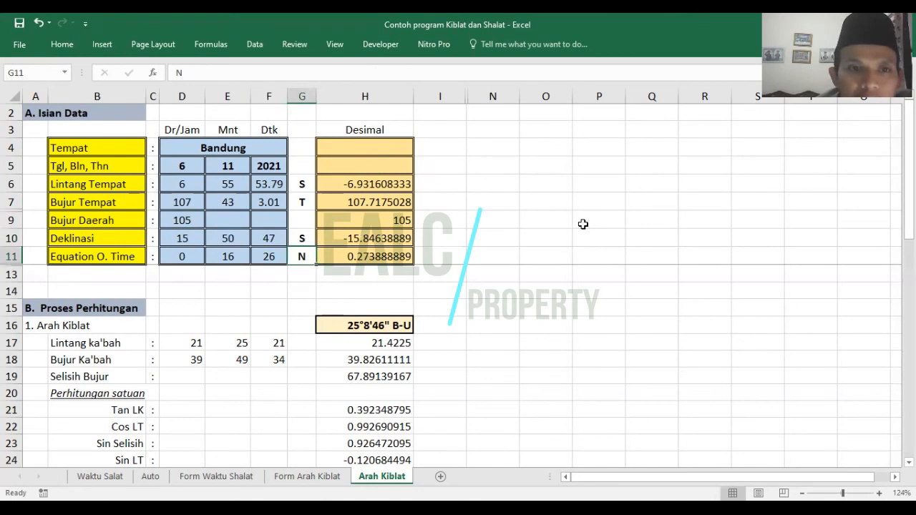
{"action": "key", "text": "Right"}
{"action": "key", "text": "Left"}
{"action": "key", "text": "Left"}
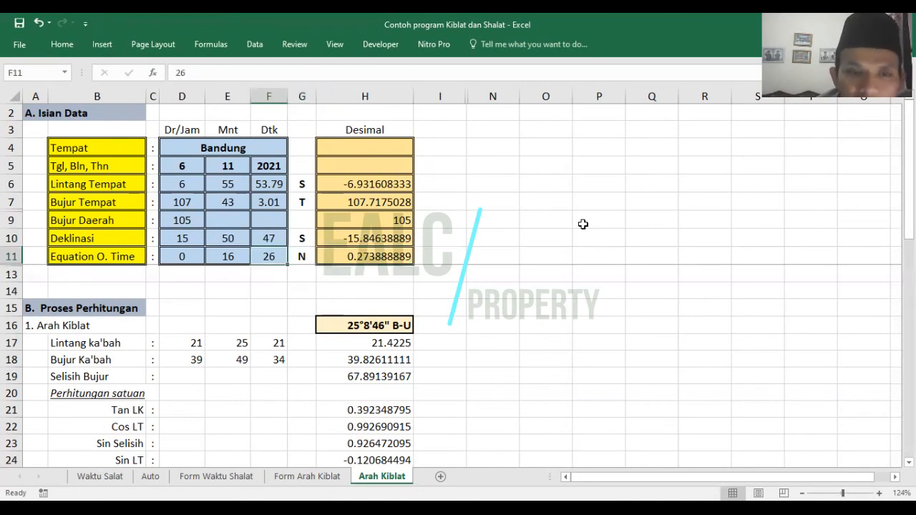
Review the degree, minute and second entries in D6:F11, focusing on the Deklinasi and Equation O. Time rows in D10:F11
{"action": "key", "text": "shift+Left"}
{"action": "key", "text": "shift+Left"}
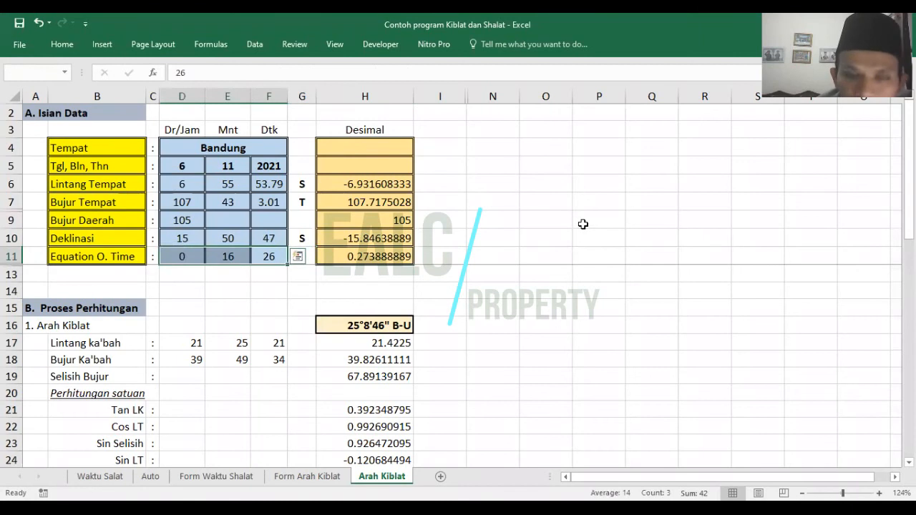
{"action": "key", "text": "shift+Up"}
{"action": "key", "text": "shift+Up"}
{"action": "key", "text": "shift+Up"}
{"action": "key", "text": "shift+Up"}
{"action": "key", "text": "shift+Up"}
{"action": "key", "text": "shift+Down"}
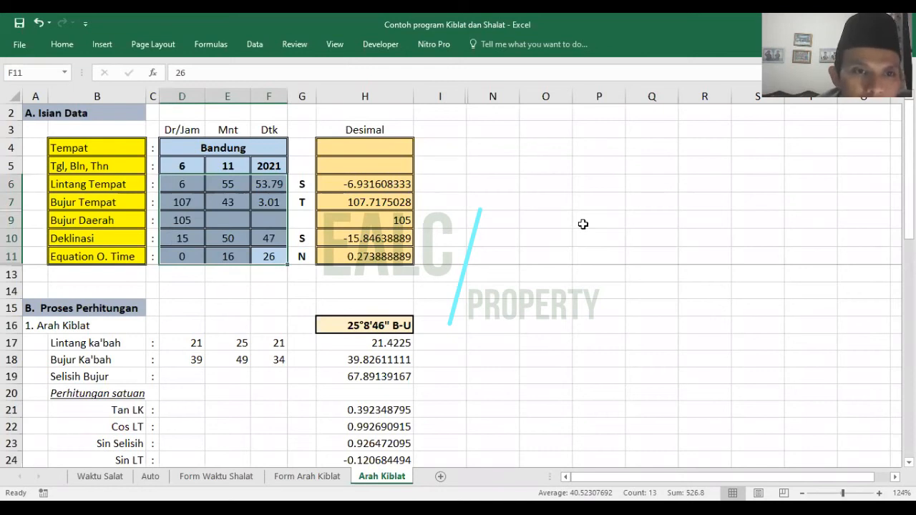
{"action": "key", "text": "Down"}
{"action": "key", "text": "Down"}
{"action": "key", "text": "Down"}
{"action": "key", "text": "Up"}
{"action": "key", "text": "Up"}
{"action": "key", "text": "Up"}
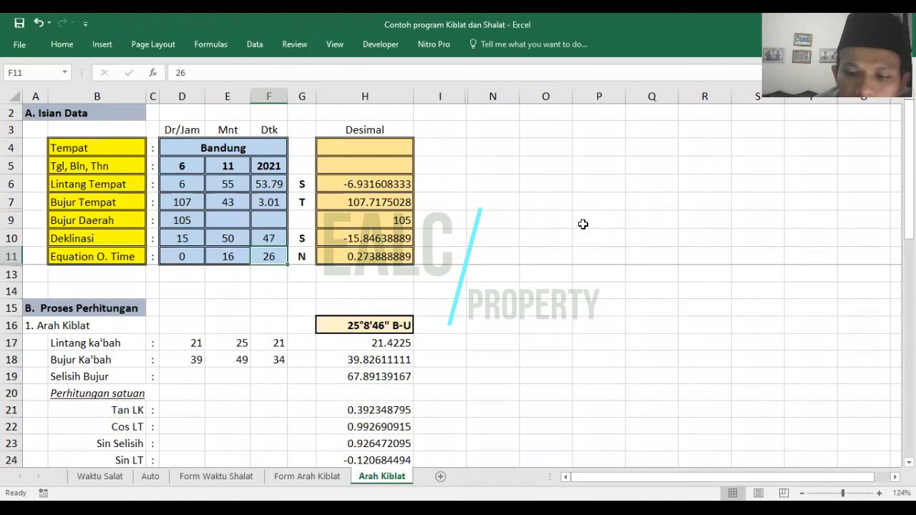
{"action": "key", "text": "shift+Left"}
{"action": "key", "text": "shift+Left"}
{"action": "key", "text": "shift+Up"}
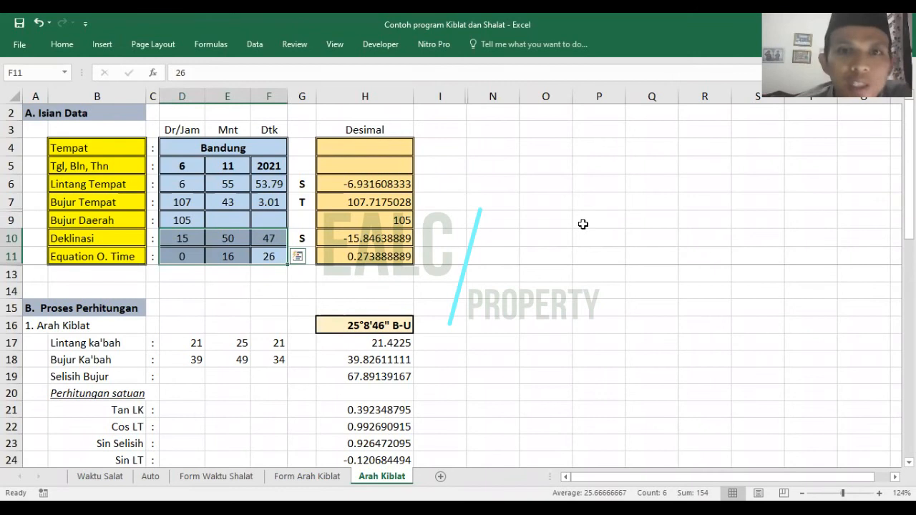
{"action": "left_click", "coordinate": [476, 156]}
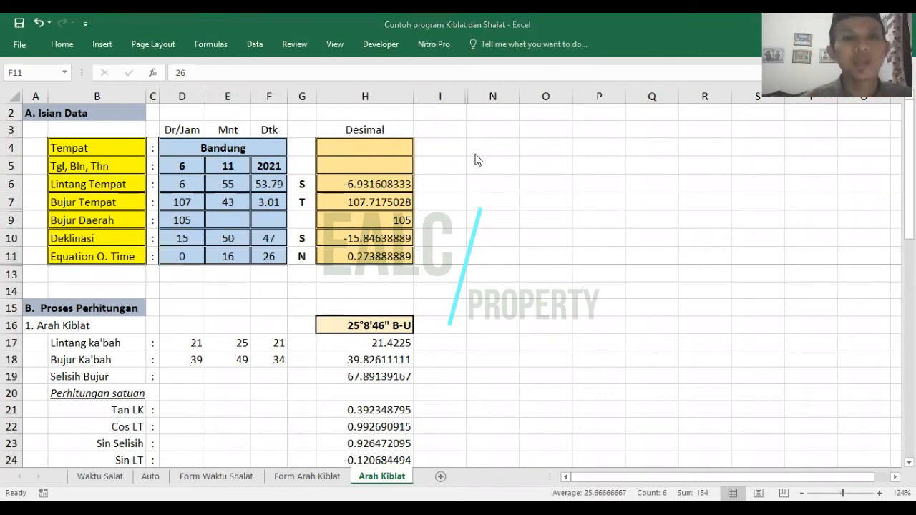
{"action": "left_click", "coordinate": [208, 273]}
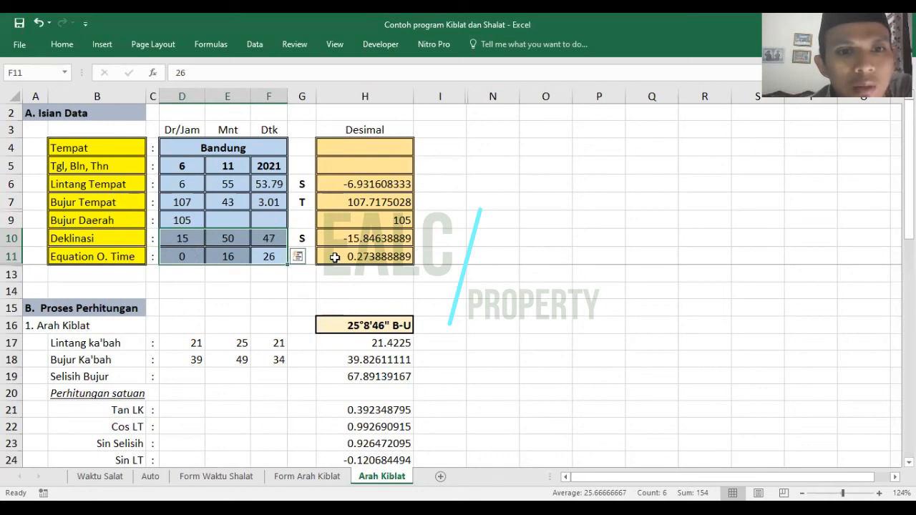
Set the Equation O. Time direction letter in G11 to S
{"action": "left_click_drag", "start_coordinate": [331, 256], "coordinate": [309, 258]}
{"action": "left_click", "coordinate": [309, 258]}
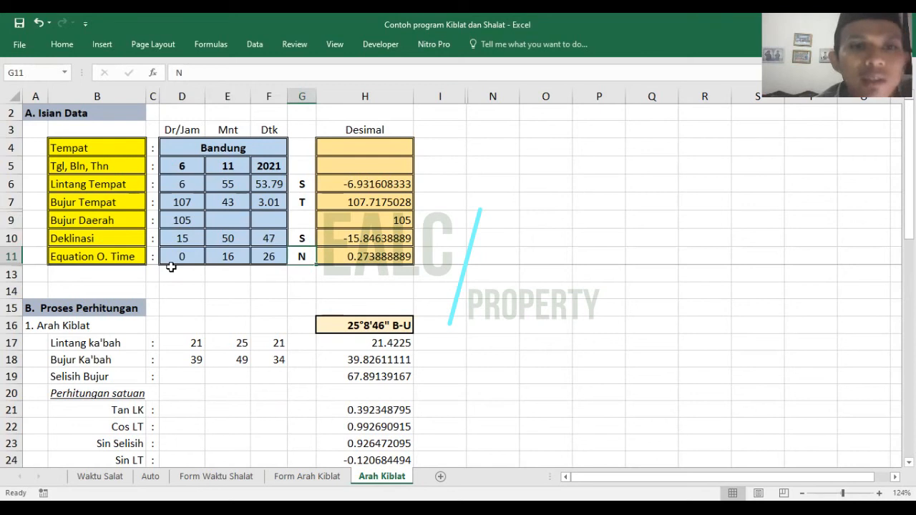
{"action": "type", "text": "S"}
{"action": "key", "text": "ctrl+Return"}
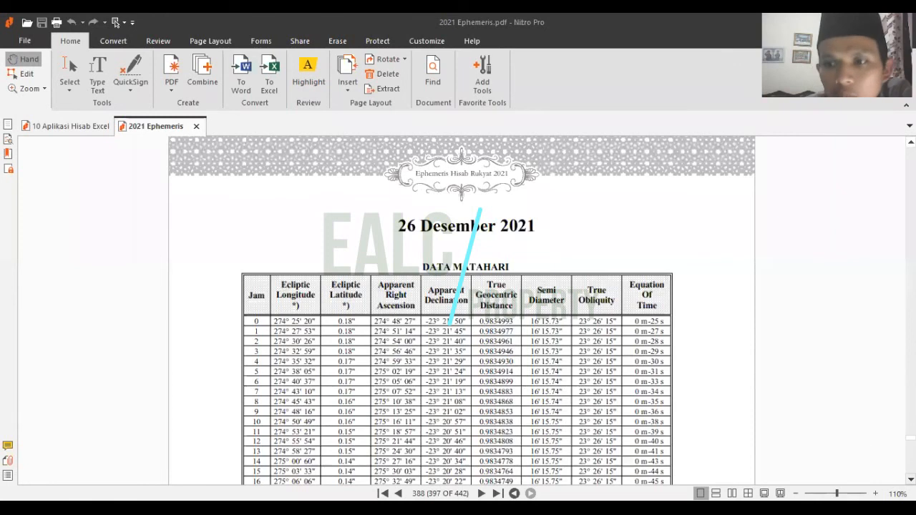
In the 2021 Ephemeris PDF, highlight the 26 Desember 2021 Equation Of Time values for hours 0 to 11 and save the file
{"action": "scroll", "coordinate": [461, 322], "scroll_direction": "down", "scroll_amount": 1}
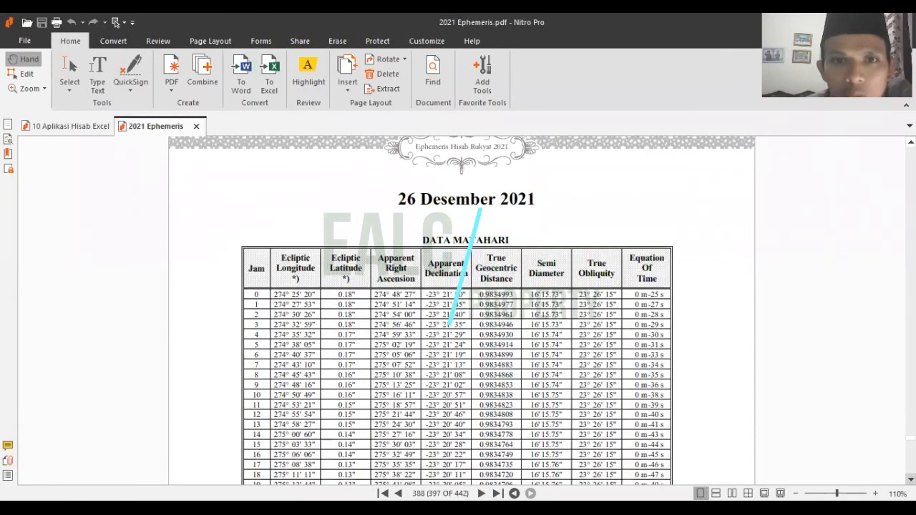
{"action": "scroll", "coordinate": [803, 390], "scroll_direction": "down", "scroll_amount": 2}
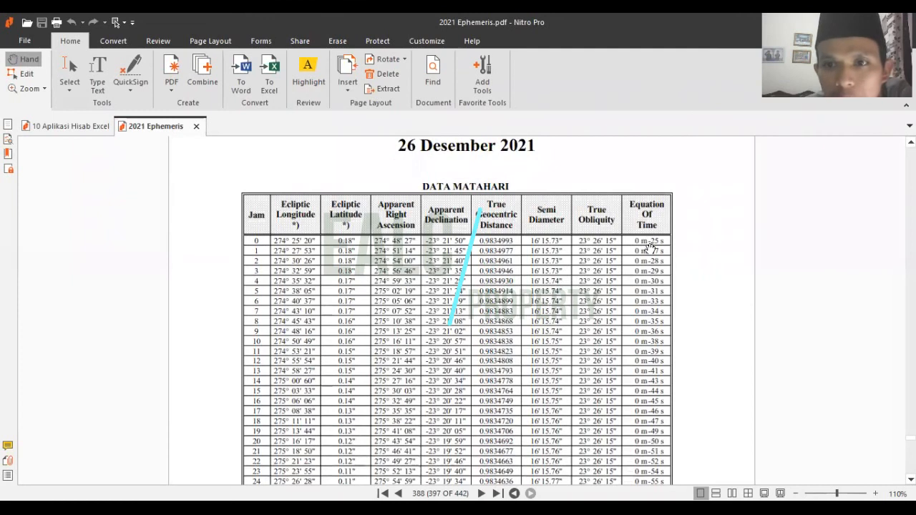
{"action": "left_click", "coordinate": [875, 493]}
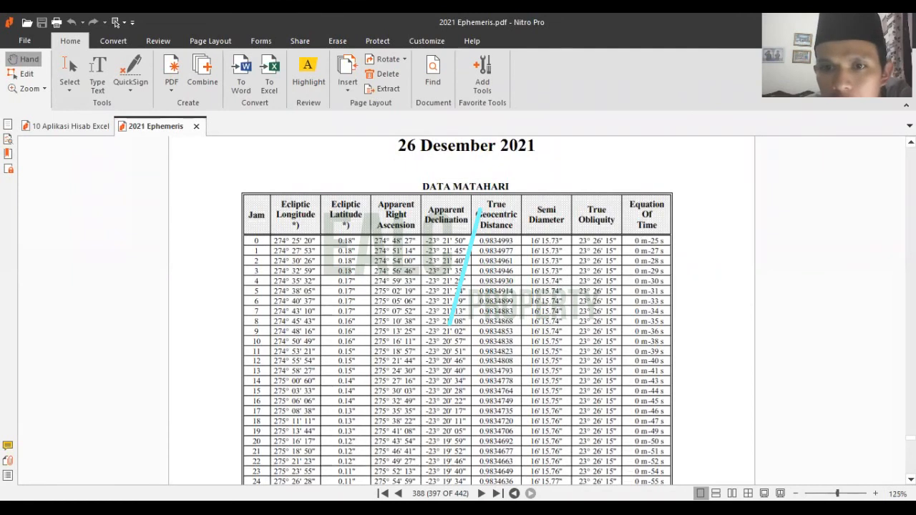
{"action": "left_click", "coordinate": [875, 493]}
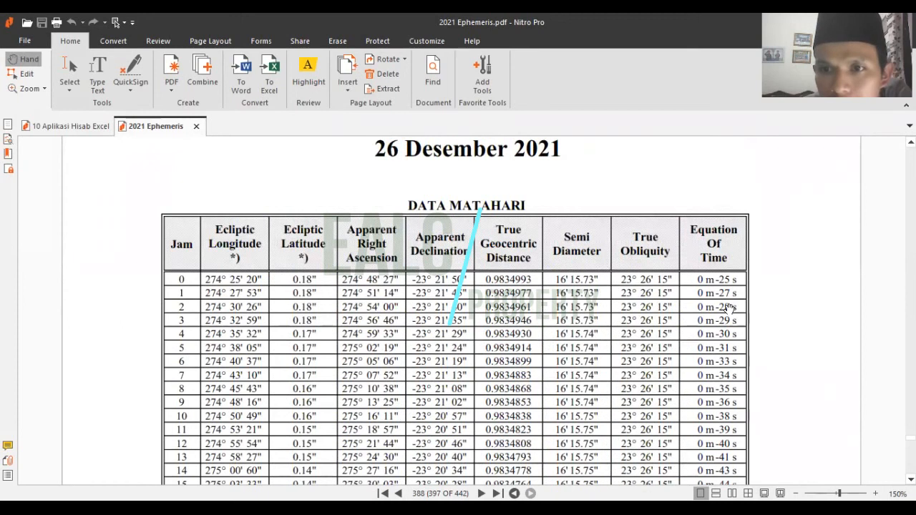
{"action": "scroll", "coordinate": [727, 308], "scroll_direction": "down", "scroll_amount": 2}
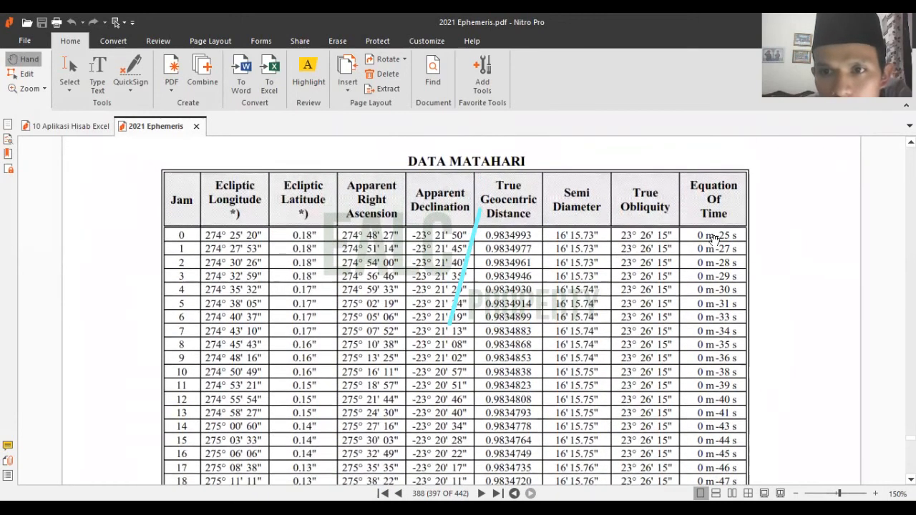
{"action": "left_click", "coordinate": [308, 70]}
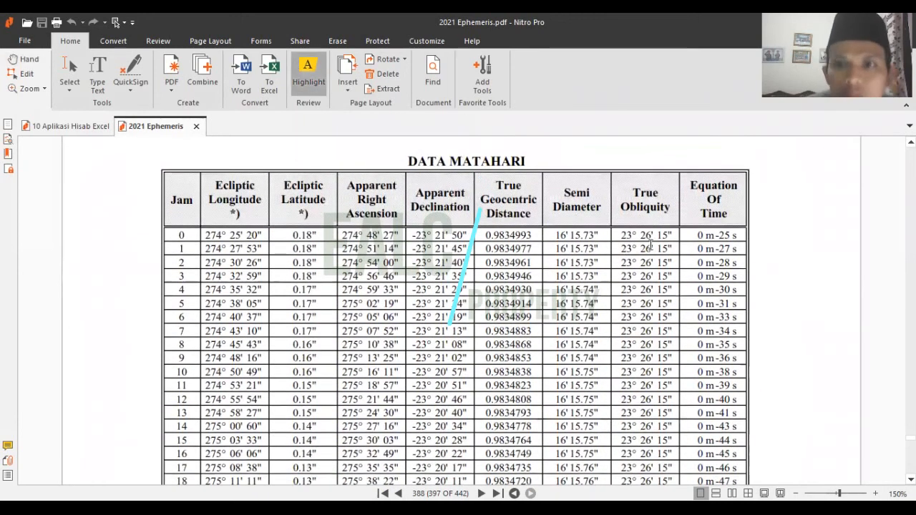
{"action": "left_click_drag", "start_coordinate": [697, 234], "coordinate": [749, 387]}
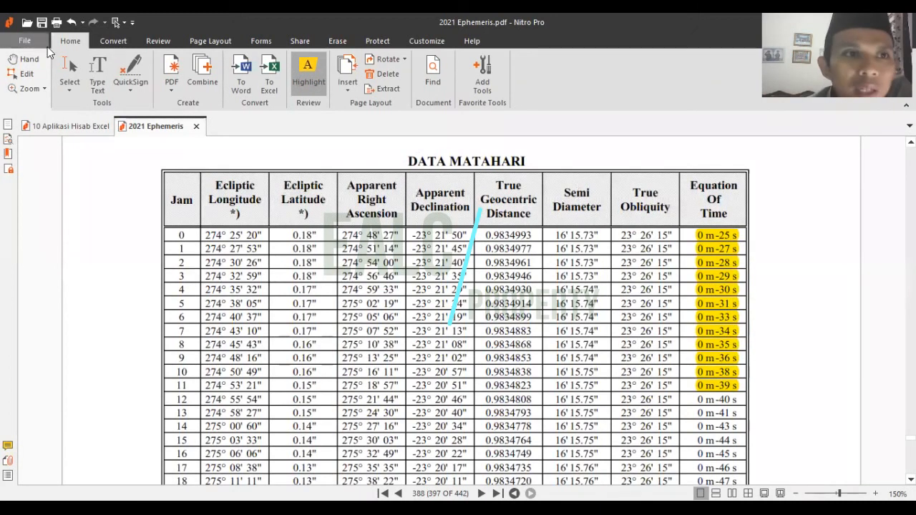
{"action": "left_click", "coordinate": [42, 23]}
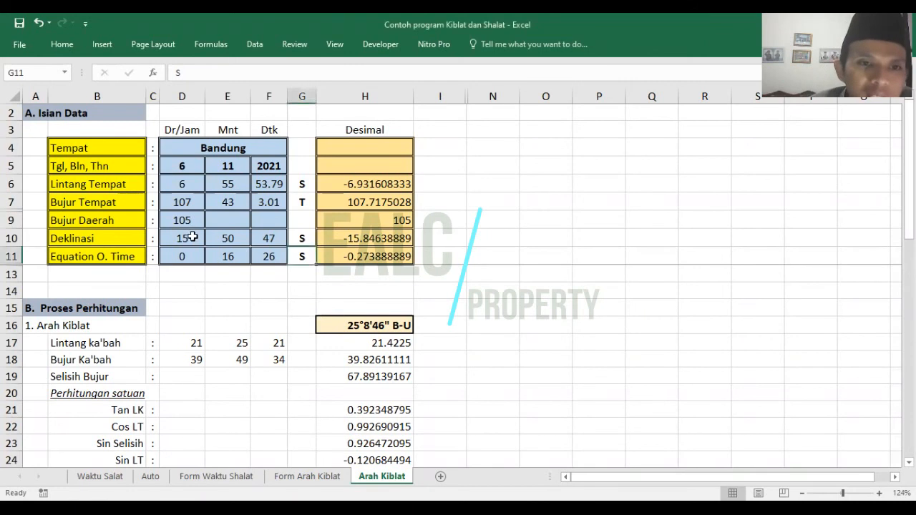
Back in the Excel worksheet, review the Deklinasi degrees and the Arah Kiblat calculation rows from Lintang ka'bah downward
{"action": "left_click", "coordinate": [192, 238]}
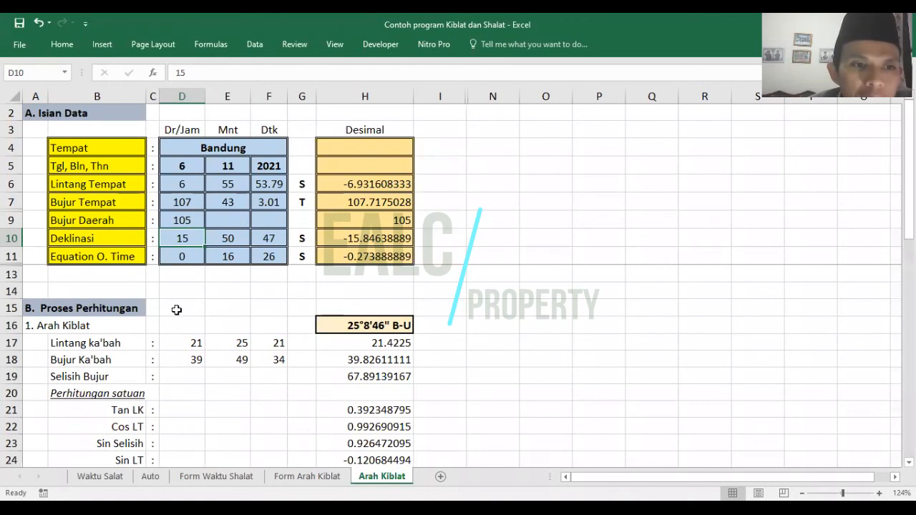
{"action": "left_click", "coordinate": [190, 339]}
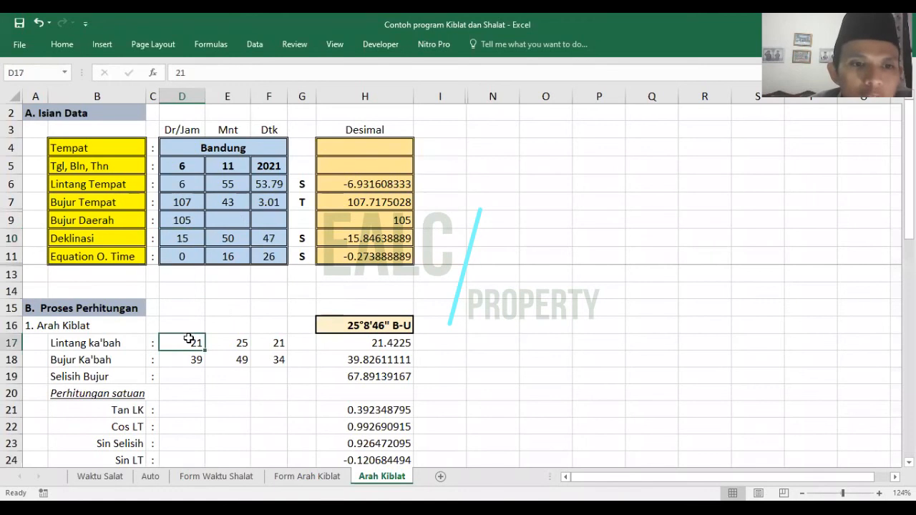
{"action": "key", "text": "Down"}
{"action": "key", "text": "Down"}
{"action": "key", "text": "Down"}
{"action": "key", "text": "Down"}
{"action": "key", "text": "Down"}
{"action": "key", "text": "Down"}
{"action": "key", "text": "Down"}
{"action": "key", "text": "Down"}
{"action": "key", "text": "Down"}
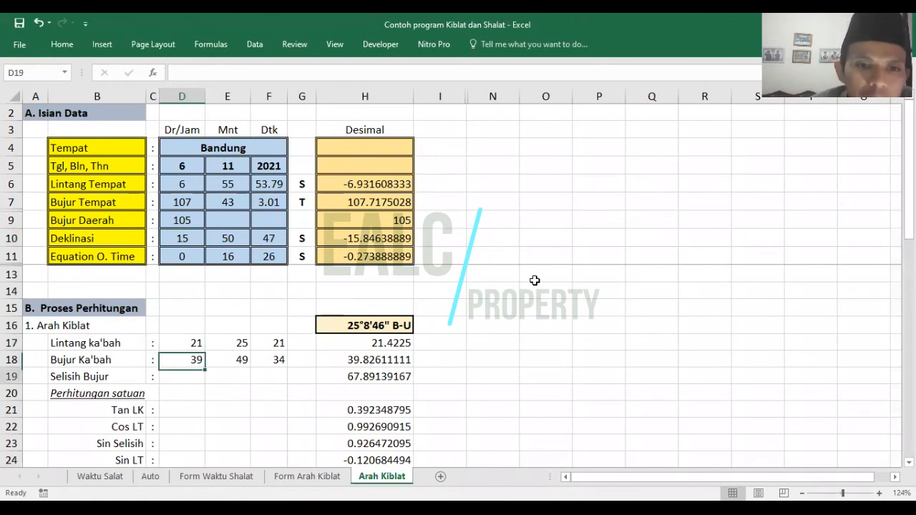
Look over the Arah Kiblat calculation rows down to the UTSB result, returning to the Lintang ka'bah degrees in D17
{"action": "key", "text": "Down"}
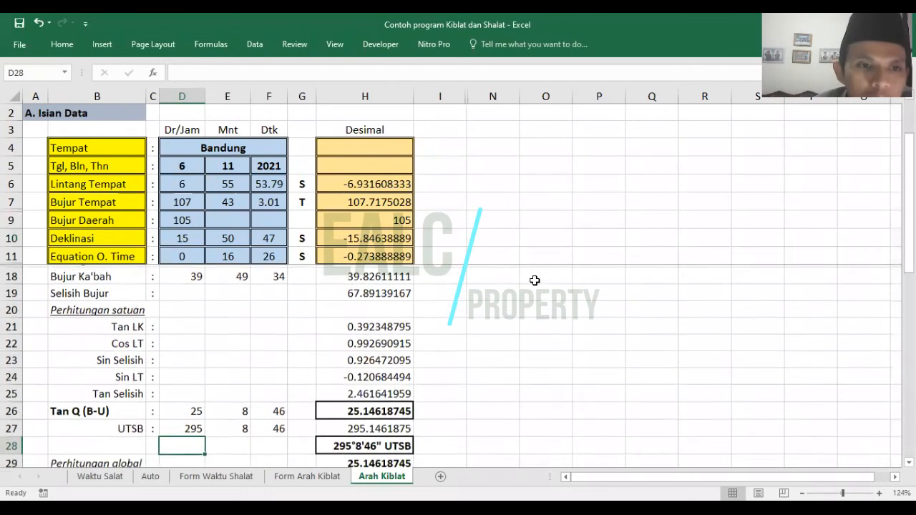
{"action": "key", "text": "Up"}
{"action": "key", "text": "Up"}
{"action": "key", "text": "Up"}
{"action": "key", "text": "Up"}
{"action": "key", "text": "Up"}
{"action": "key", "text": "Up"}
{"action": "key", "text": "Up"}
{"action": "key", "text": "Up"}
{"action": "key", "text": "Up"}
{"action": "key", "text": "Up"}
{"action": "key", "text": "Up"}
{"action": "key", "text": "Up"}
{"action": "key", "text": "Down"}
{"action": "key", "text": "Down"}
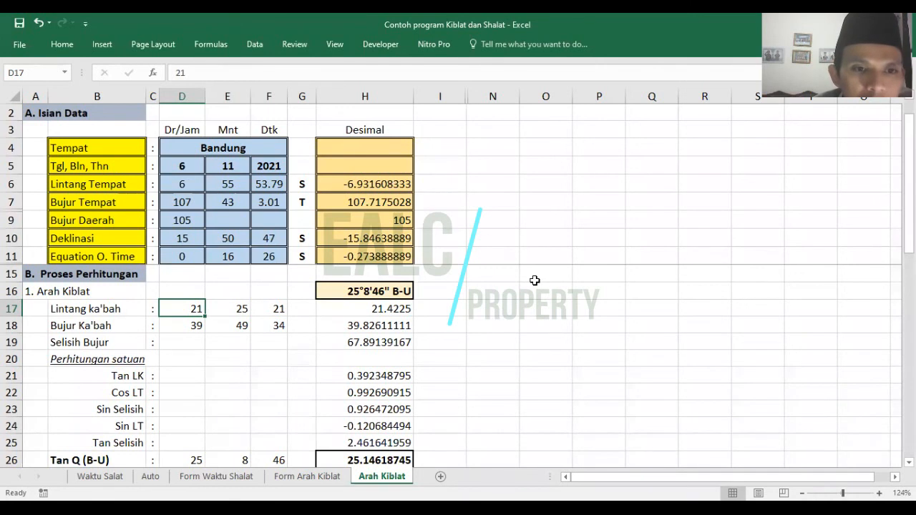
Review the degree, minute and second entries of Lintang ka'bah and Bujur Ka'bah in D17:F18 and the decimal formula in H17
{"action": "key", "text": "Right"}
{"action": "key", "text": "Right"}
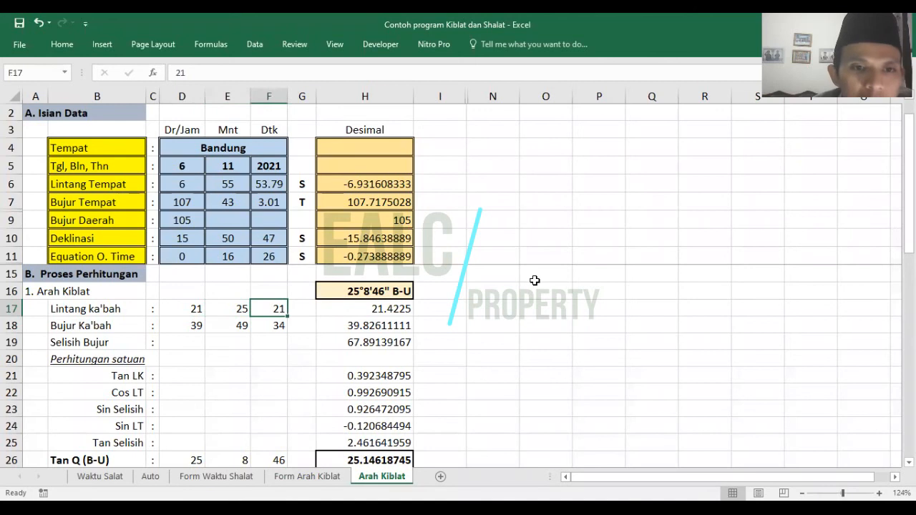
{"action": "key", "text": "Left"}
{"action": "key", "text": "Left"}
{"action": "key", "text": "Down"}
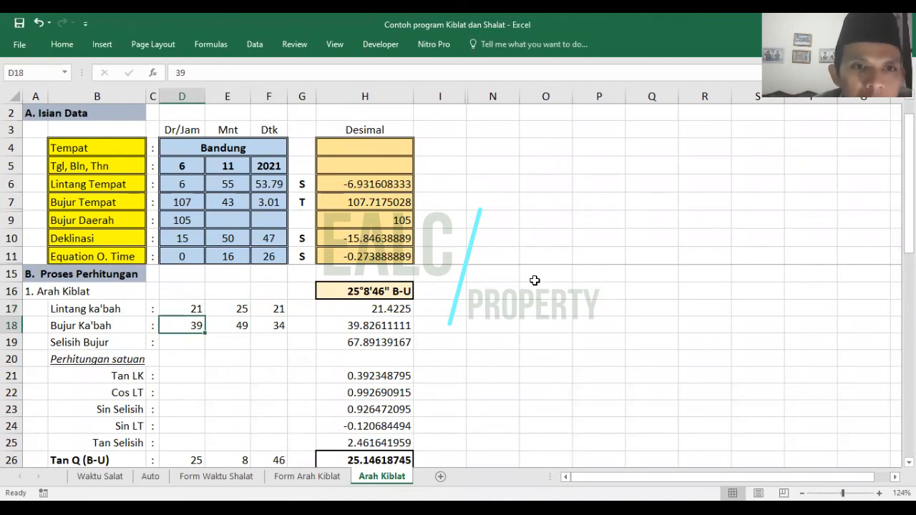
{"action": "key", "text": "Right"}
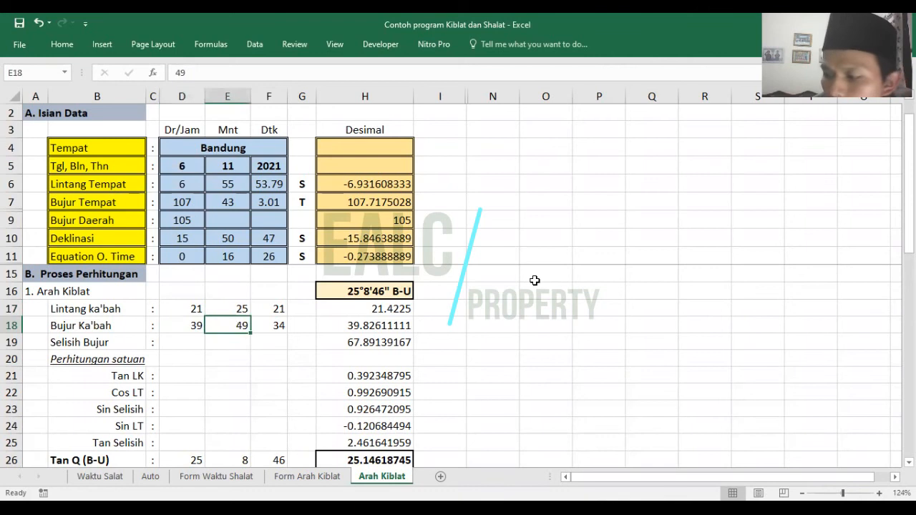
{"action": "key", "text": "Right"}
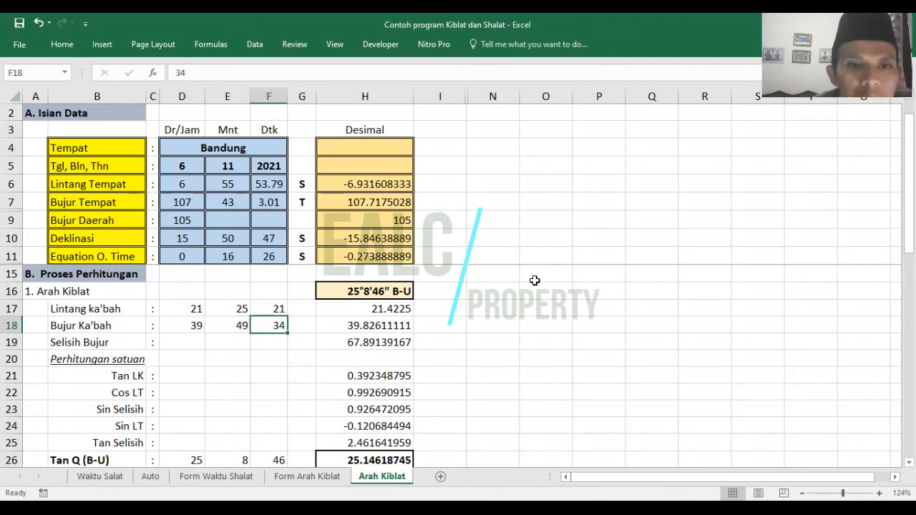
{"action": "key", "text": "Up"}
{"action": "key", "text": "Right"}
{"action": "key", "text": "Right"}
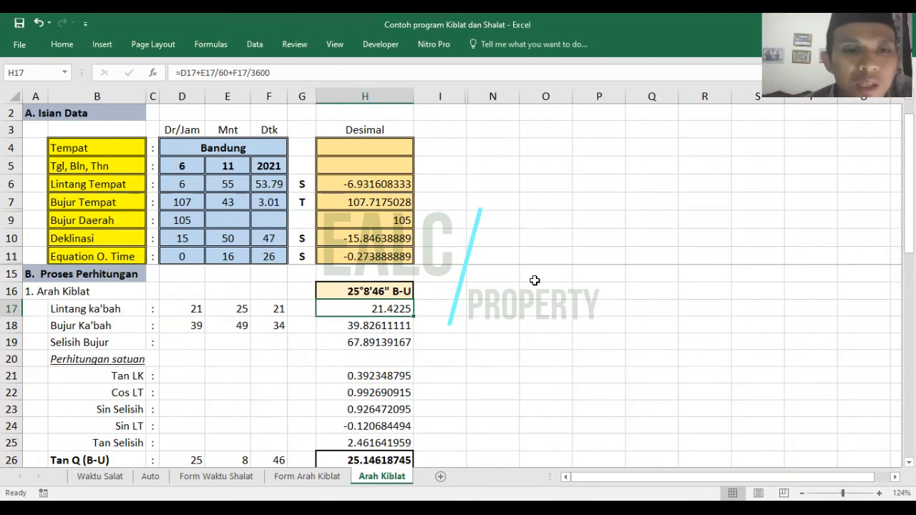
{"action": "key", "text": "Left"}
{"action": "key", "text": "Left"}
{"action": "key", "text": "Left"}
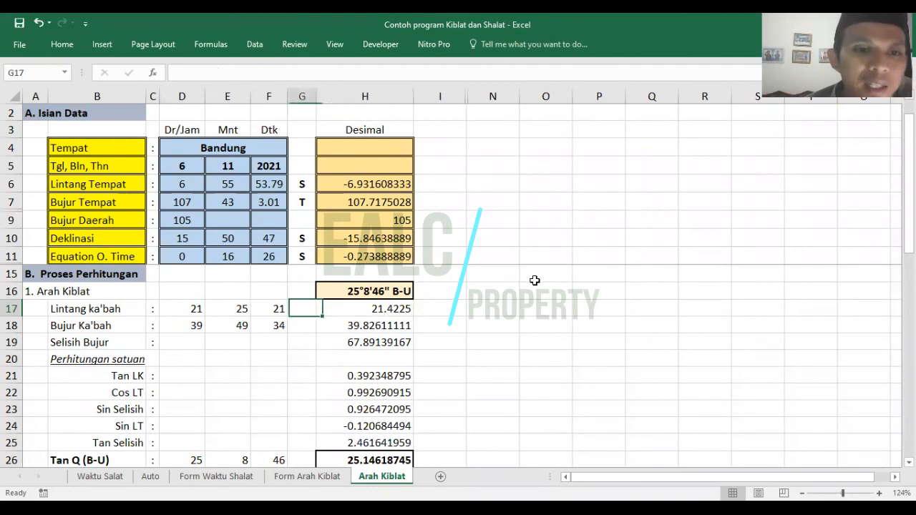
{"action": "key", "text": "Right"}
{"action": "key", "text": "Right"}
{"action": "key", "text": "Right"}
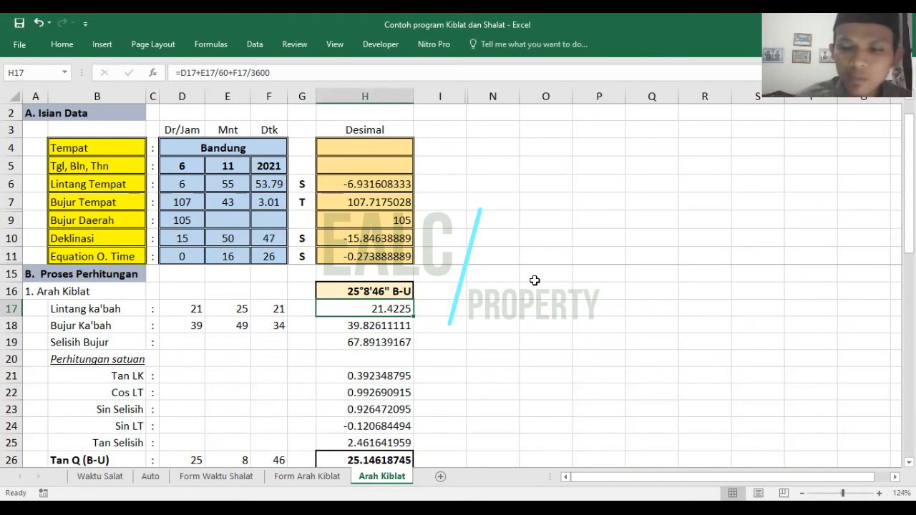
Re-enter the Lintang ka'bah decimal conversion in H17 as =D17+E17/60+F17/3600
{"action": "type", "text": "="}
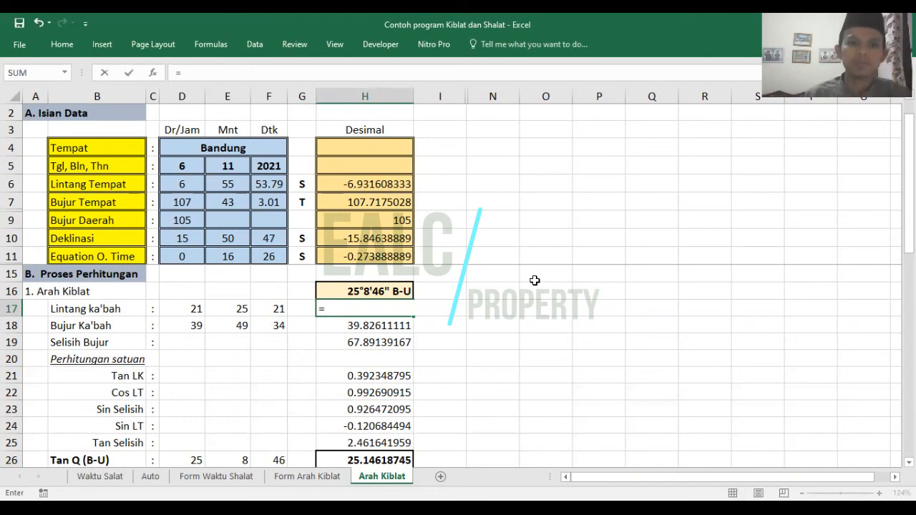
{"action": "key", "text": "Left"}
{"action": "key", "text": "Left"}
{"action": "key", "text": "Left"}
{"action": "key", "text": "Left"}
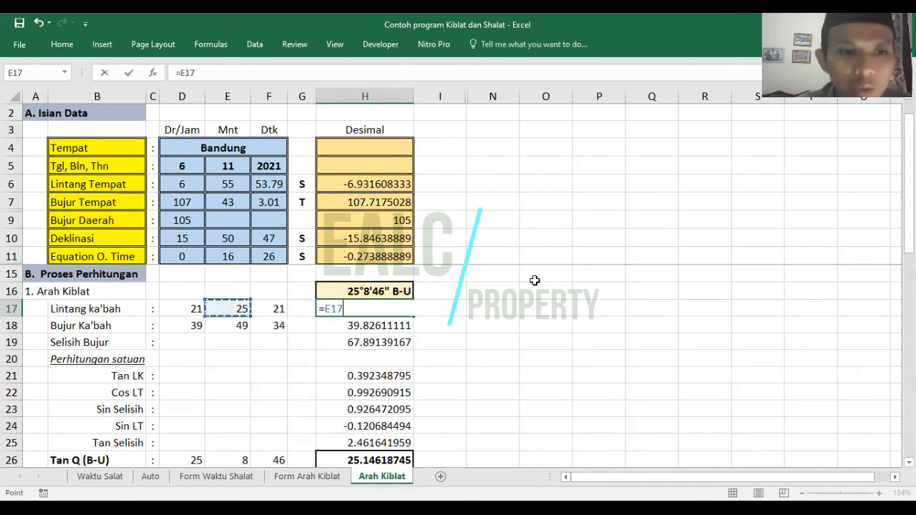
{"action": "type", "text": "+"}
{"action": "key", "text": "Left"}
{"action": "key", "text": "Left"}
{"action": "key", "text": "Left"}
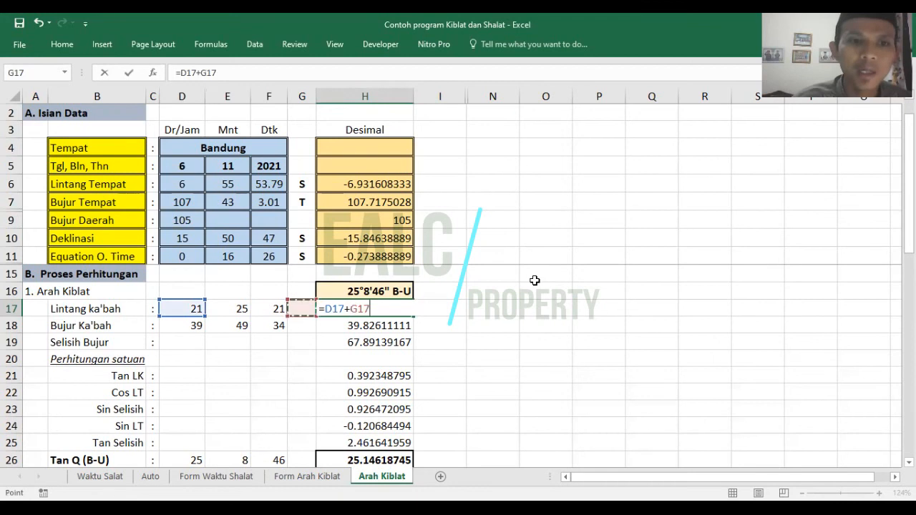
{"action": "type", "text": "/60"}
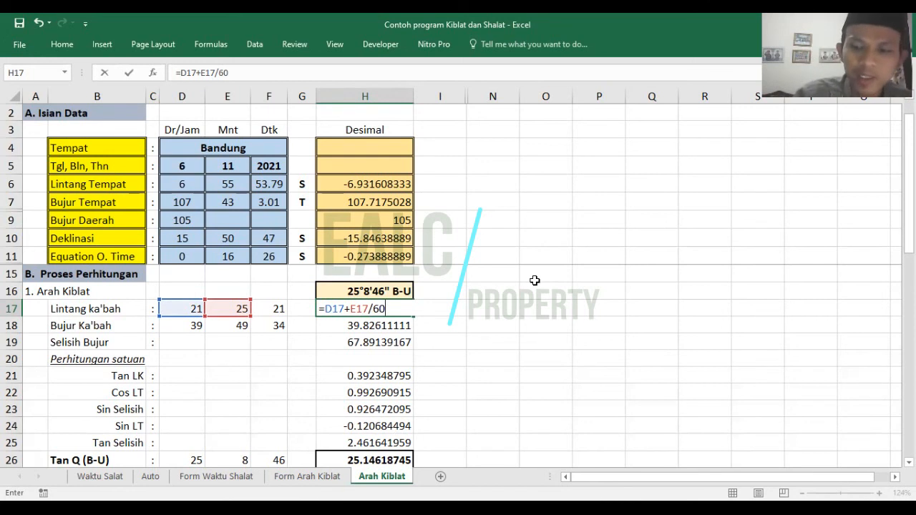
{"action": "type", "text": "+"}
{"action": "key", "text": "Left"}
{"action": "key", "text": "Left"}
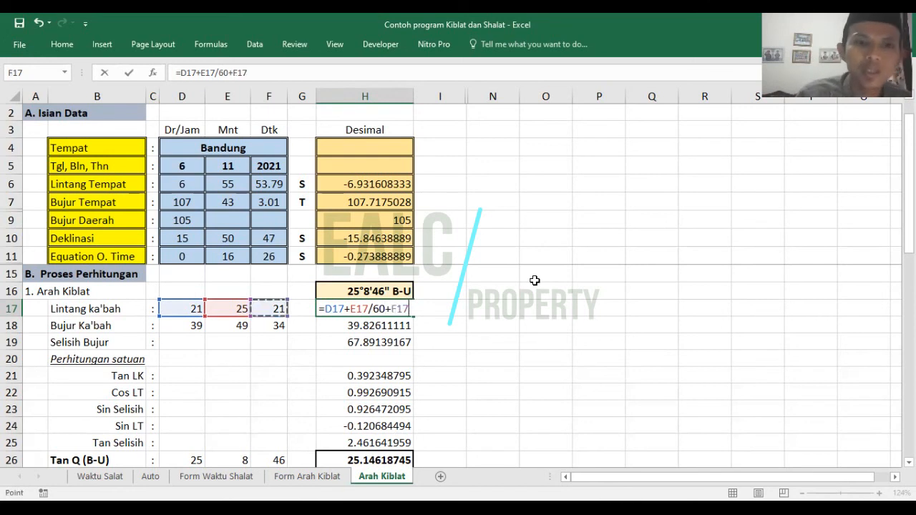
{"action": "type", "text": "/3600"}
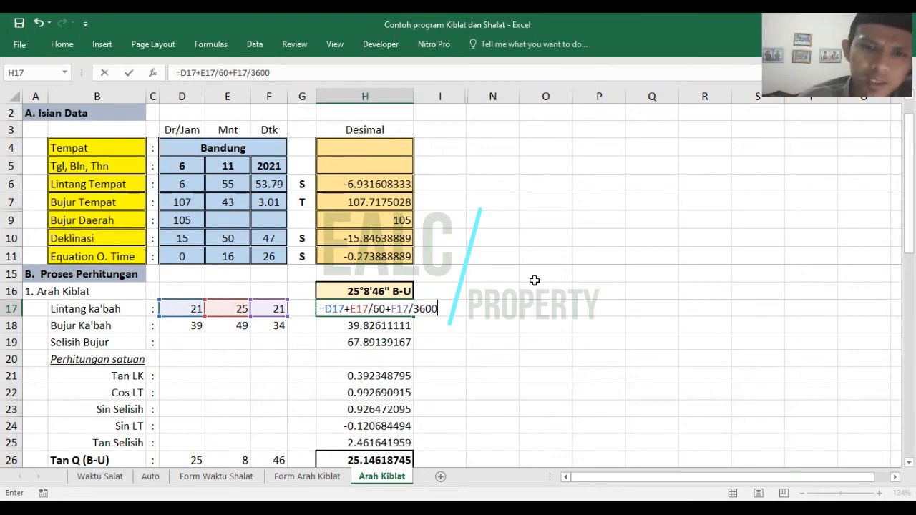
{"action": "key", "text": "Return"}
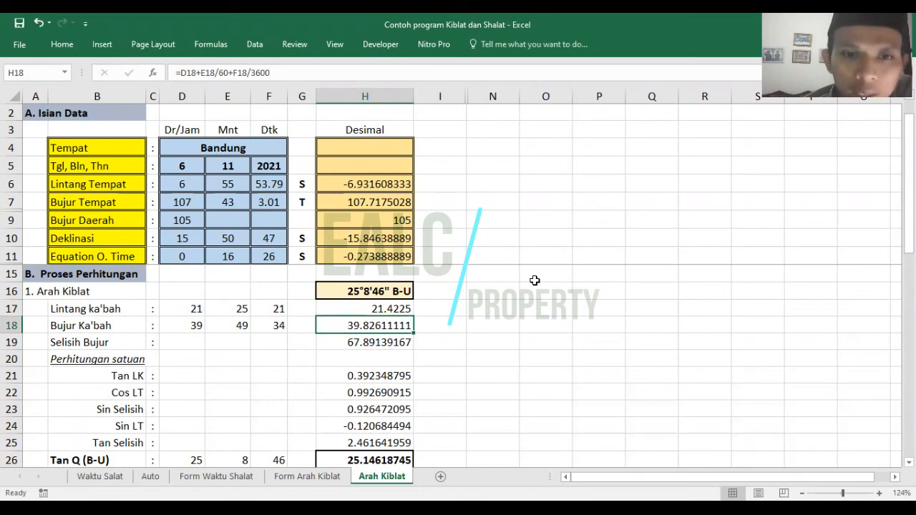
Clear the Bujur Ka'bah decimal in H18, refill it by copying down the H17 conversion formula, and compare the two cells
{"action": "key", "text": "Up"}
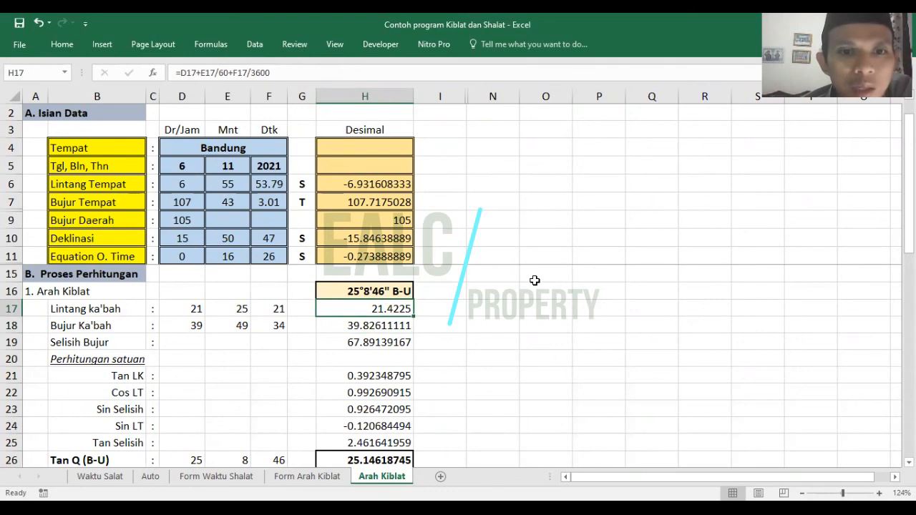
{"action": "key", "text": "Down"}
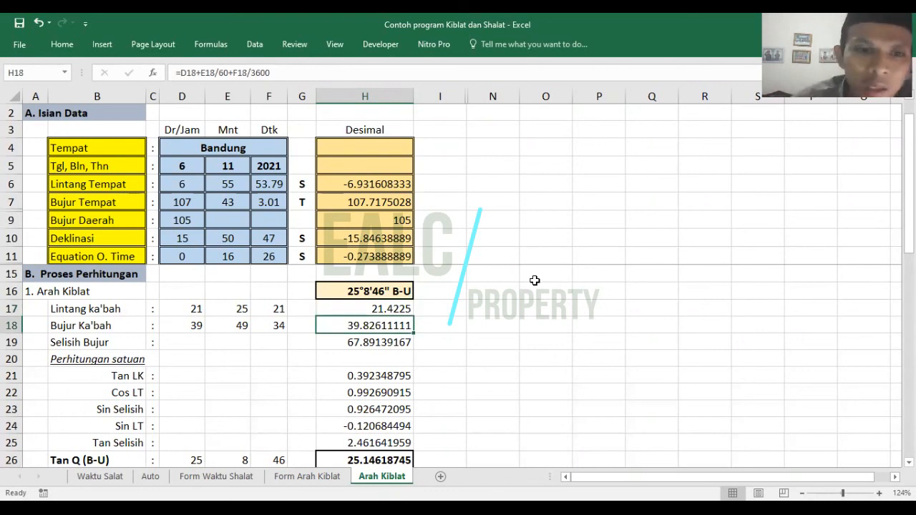
{"action": "key", "text": "Delete"}
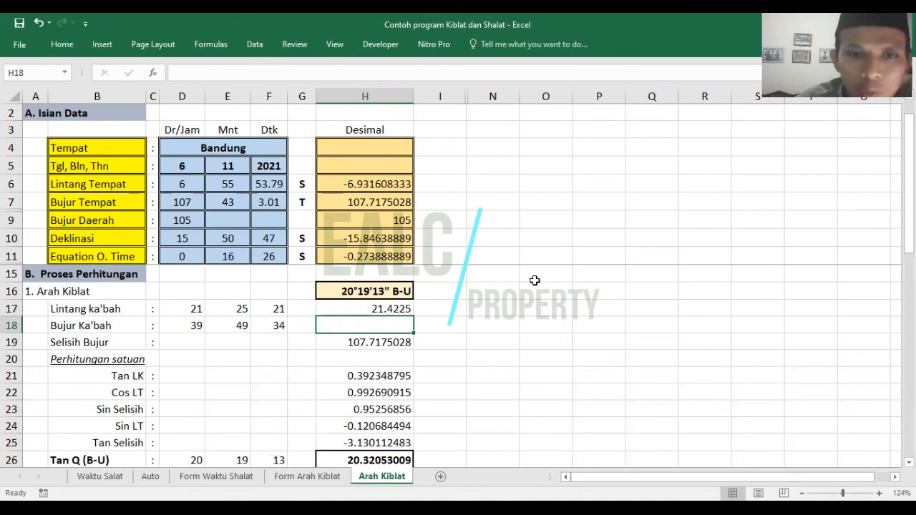
{"action": "key", "text": "Right"}
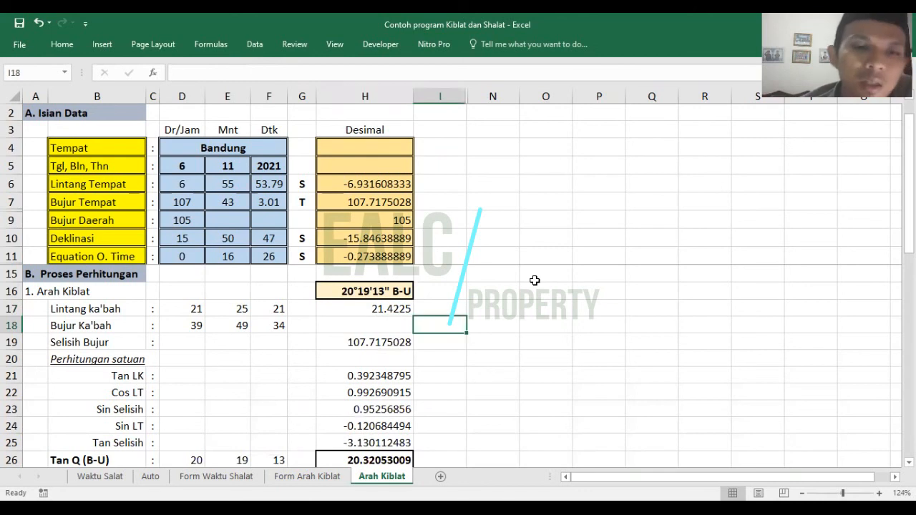
{"action": "key", "text": "Left"}
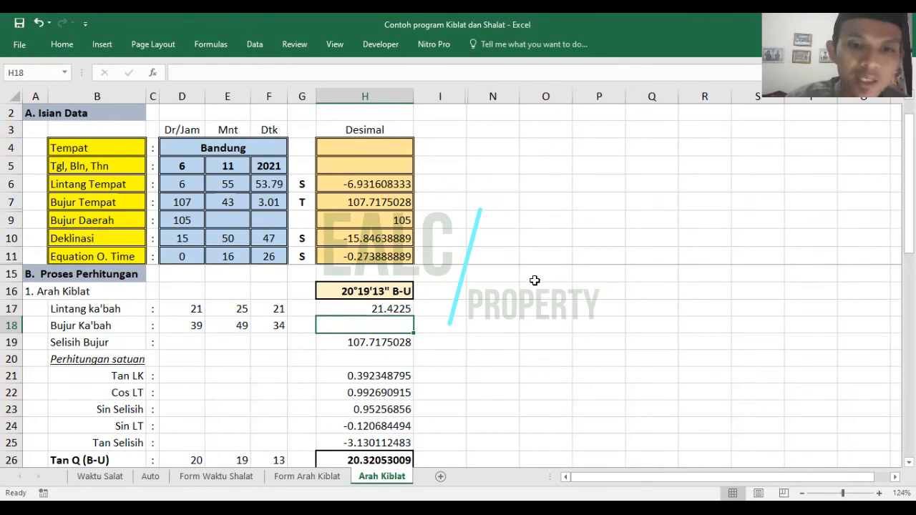
{"action": "key", "text": "ctrl+d"}
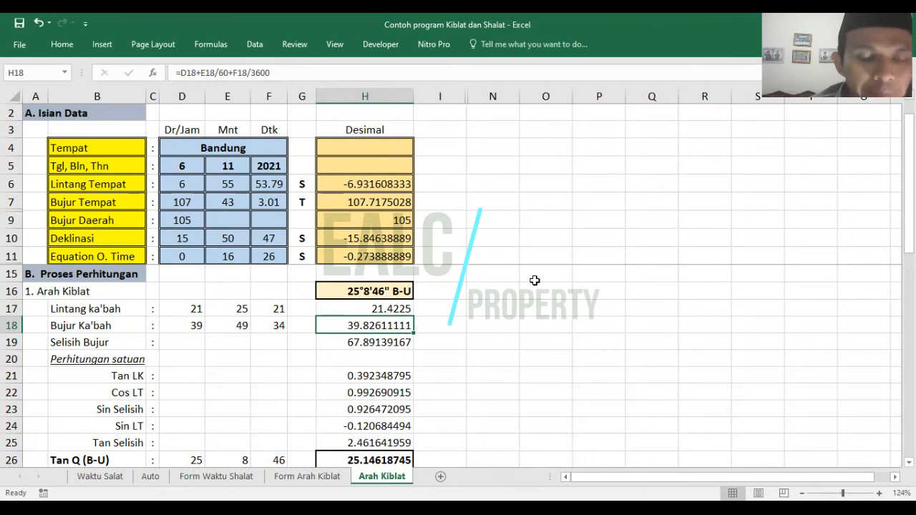
{"action": "key", "text": "Up"}
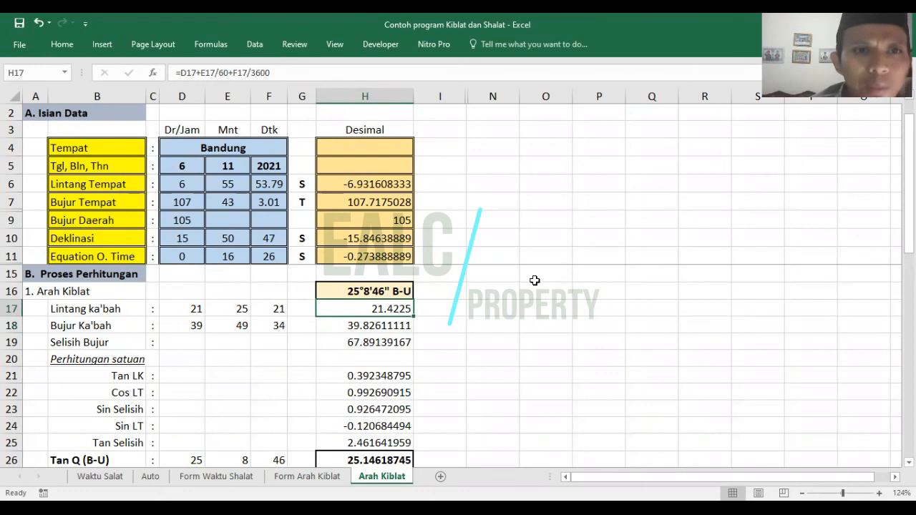
{"action": "key", "text": "Down"}
{"action": "key", "text": "Up"}
{"action": "key", "text": "Down"}
{"action": "key", "text": "Up"}
{"action": "key", "text": "Down"}
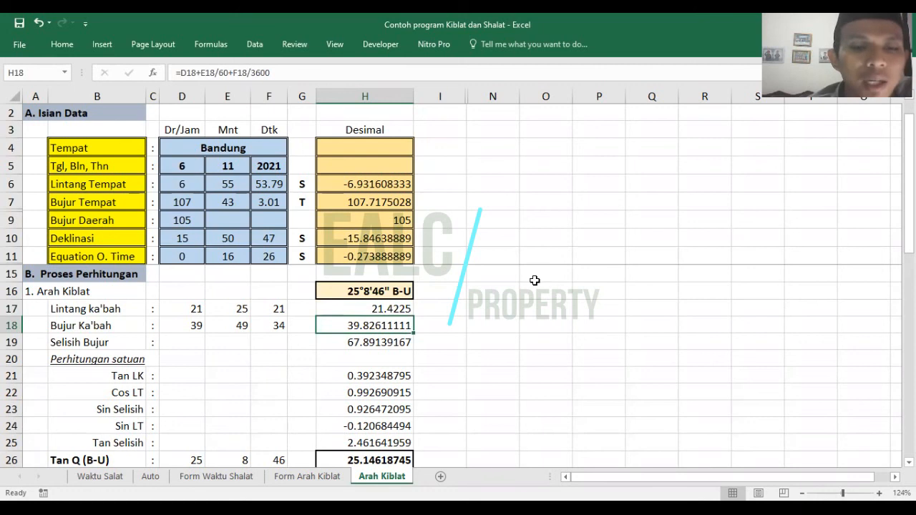
Examine the Selisih Bujur formula in H19 and the cells it references
{"action": "key", "text": "Down"}
{"action": "key", "text": "Down"}
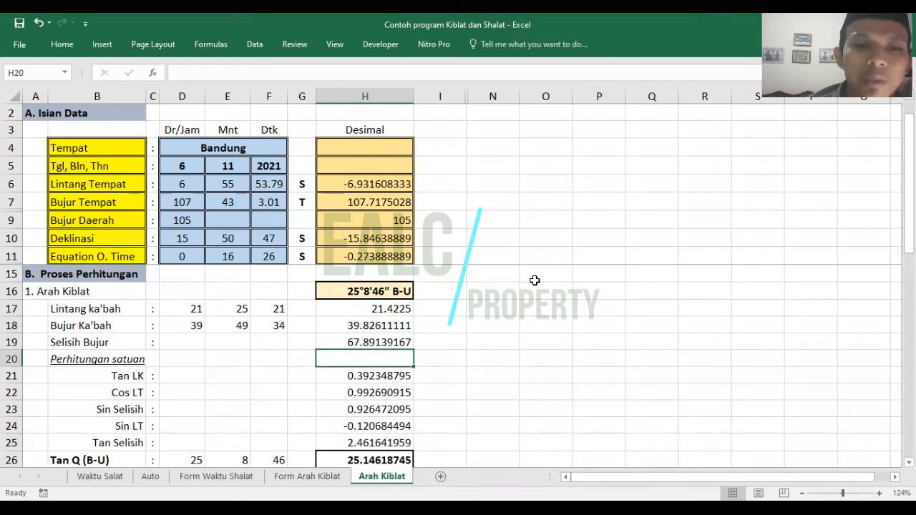
{"action": "key", "text": "Up"}
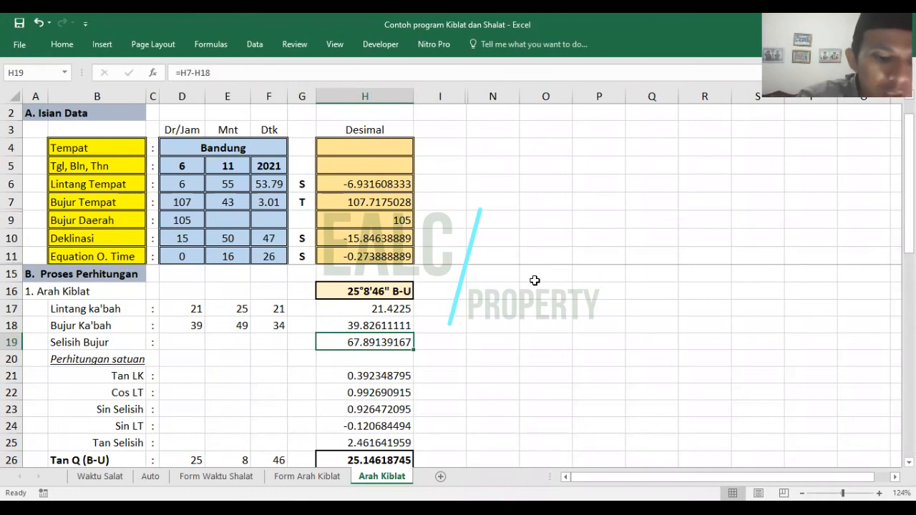
{"action": "key", "text": "F2"}
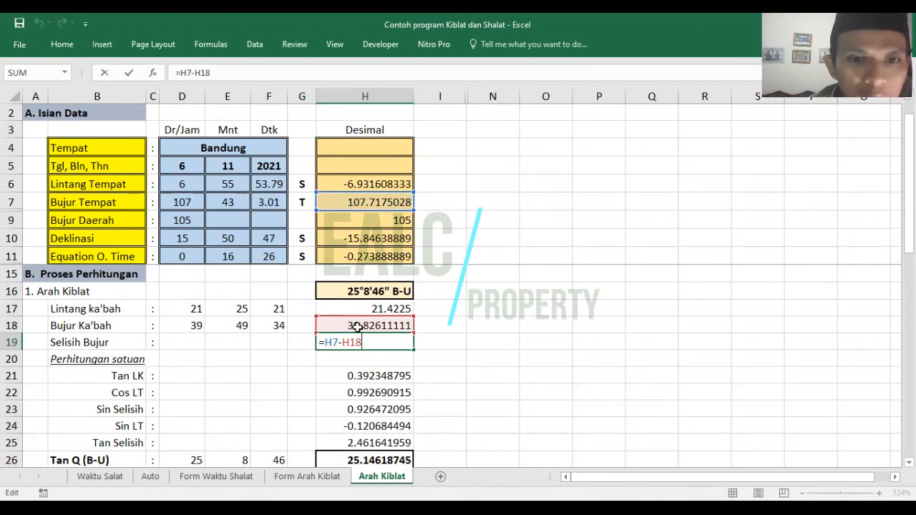
{"action": "key", "text": "ctrl+Return"}
{"action": "left_click", "coordinate": [397, 356]}
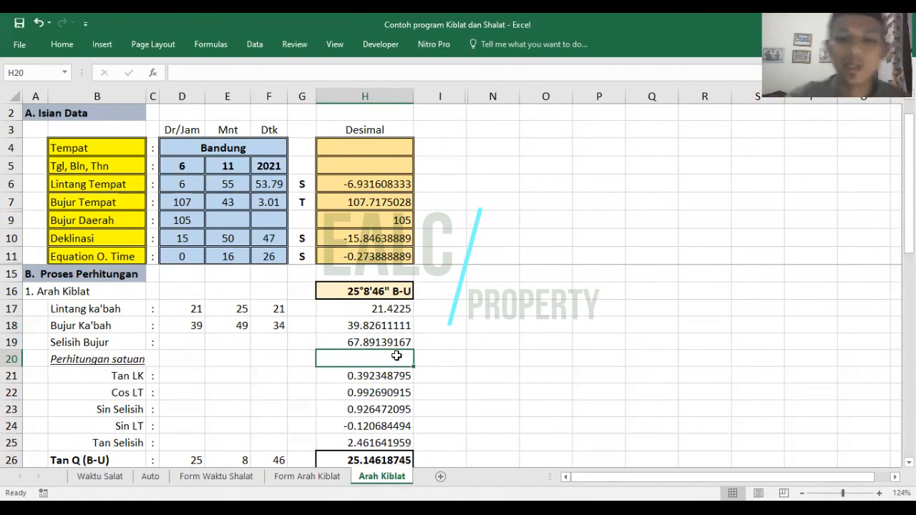
{"action": "key", "text": "Up"}
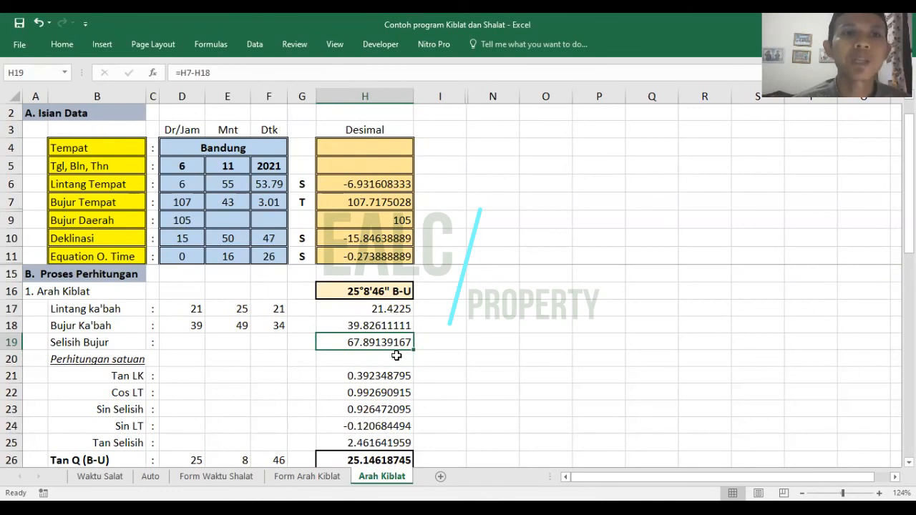
Try copying the Selisih Bujur formula down into H20, and clear that cell again
{"action": "left_click", "coordinate": [397, 356]}
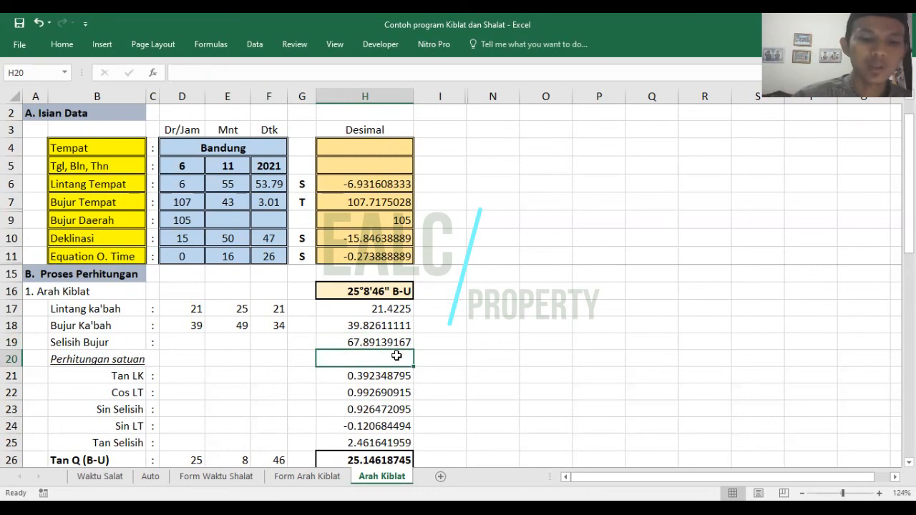
{"action": "key", "text": "ctrl+d"}
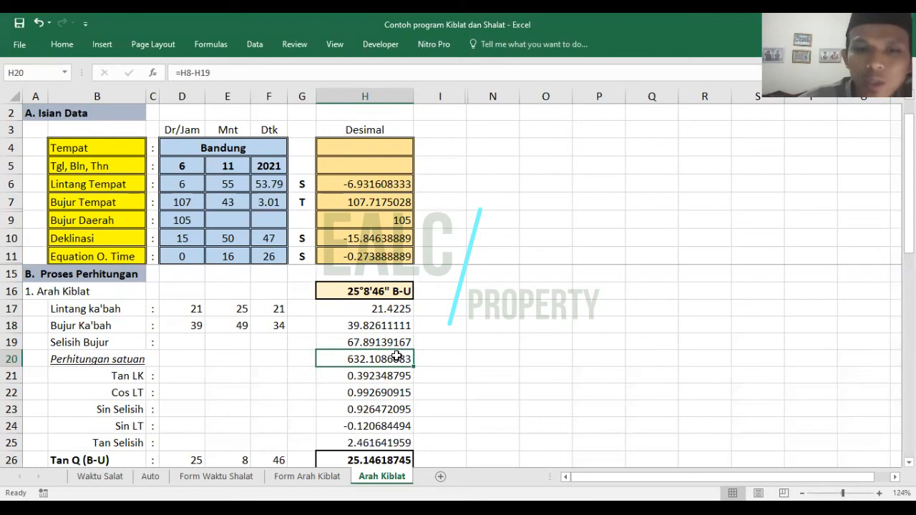
{"action": "key", "text": "Delete"}
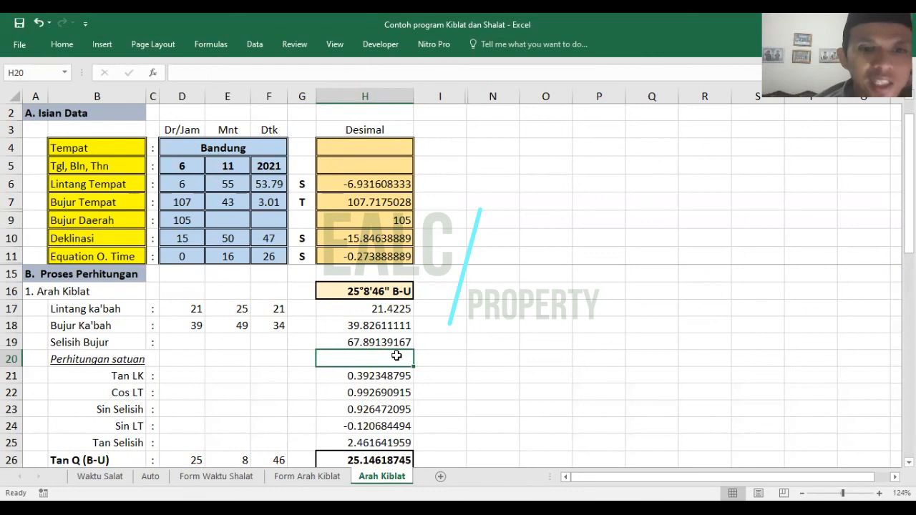
Compare the Bujur Ka'bah formula in H18 with the Selisih Bujur formula in H19
{"action": "key", "text": "Up"}
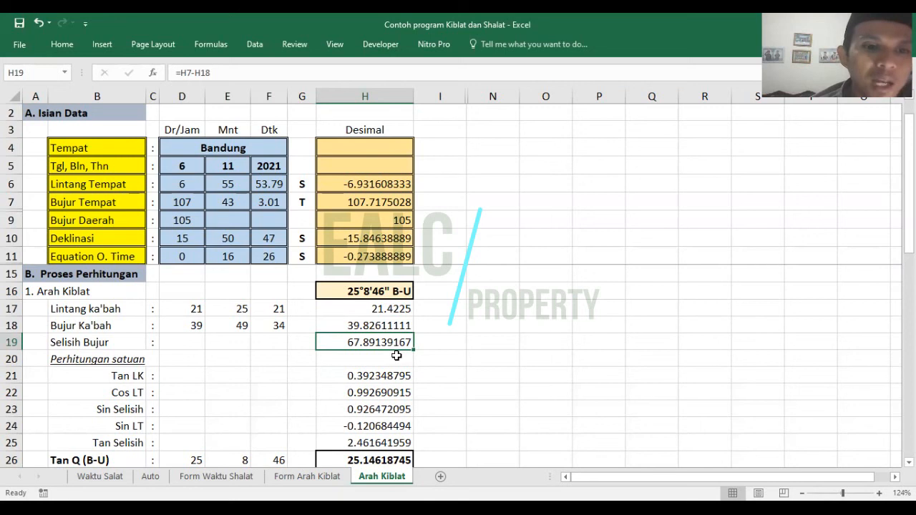
{"action": "key", "text": "Down"}
{"action": "key", "text": "Up"}
{"action": "key", "text": "Up"}
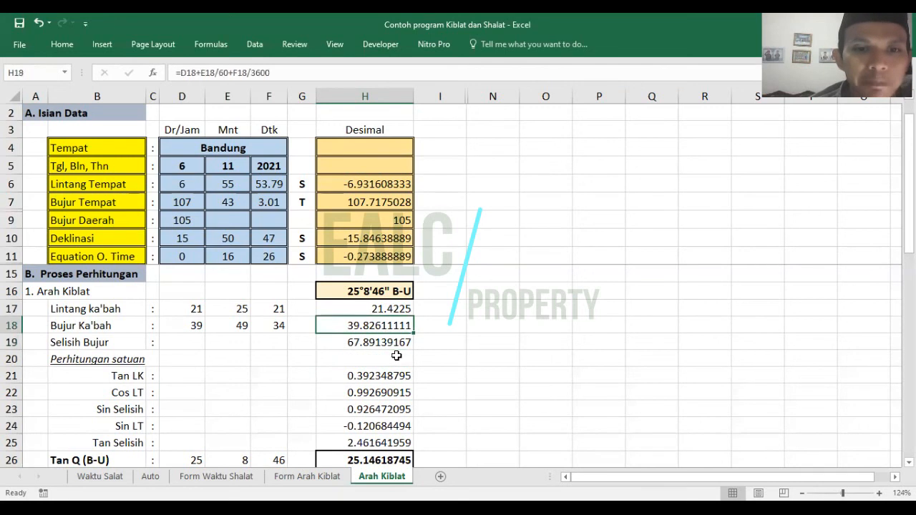
{"action": "key", "text": "Down"}
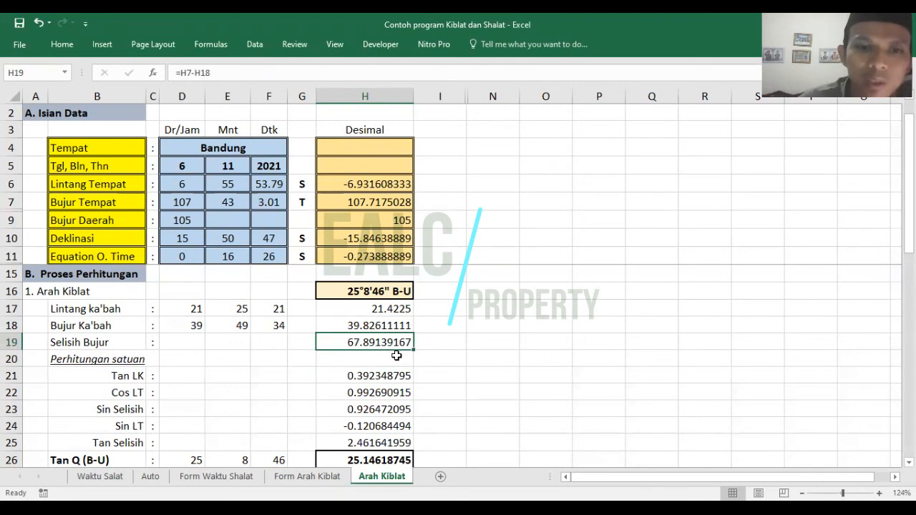
Re-enter the Selisih Bujur formula in H19 as =H7-H18 and check the cell
{"action": "type", "text": "="}
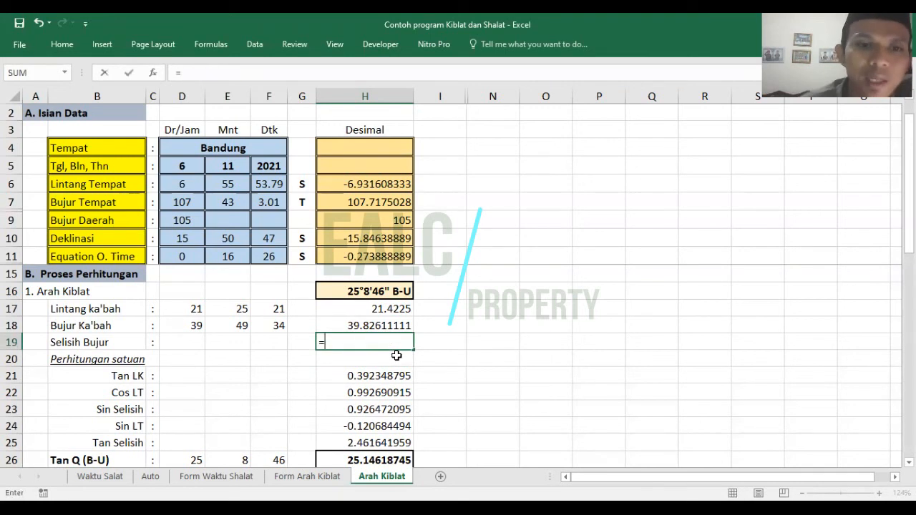
{"action": "left_click", "coordinate": [368, 202]}
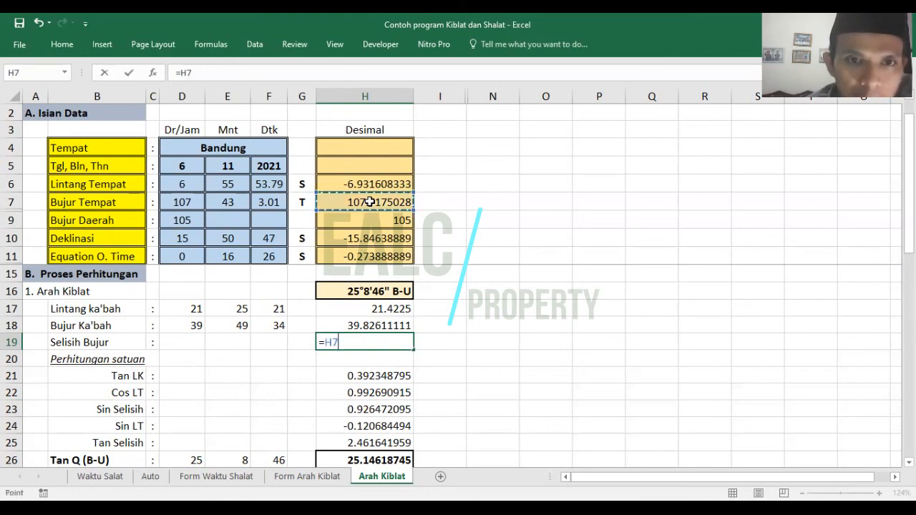
{"action": "type", "text": "-"}
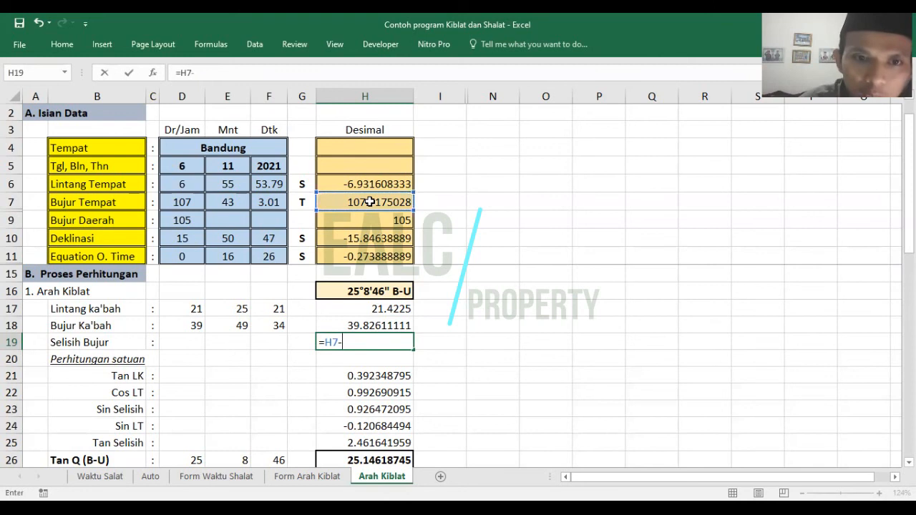
{"action": "left_click", "coordinate": [366, 324]}
{"action": "key", "text": "Return"}
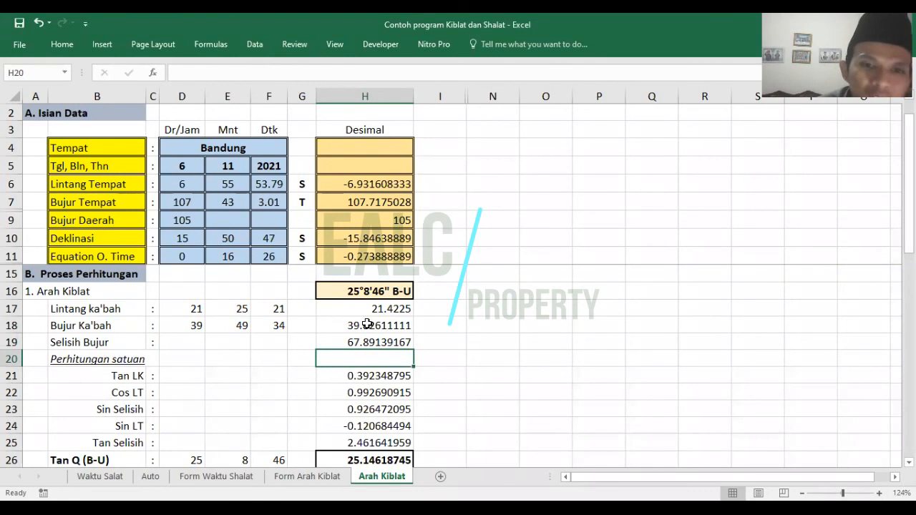
{"action": "key", "text": "Up"}
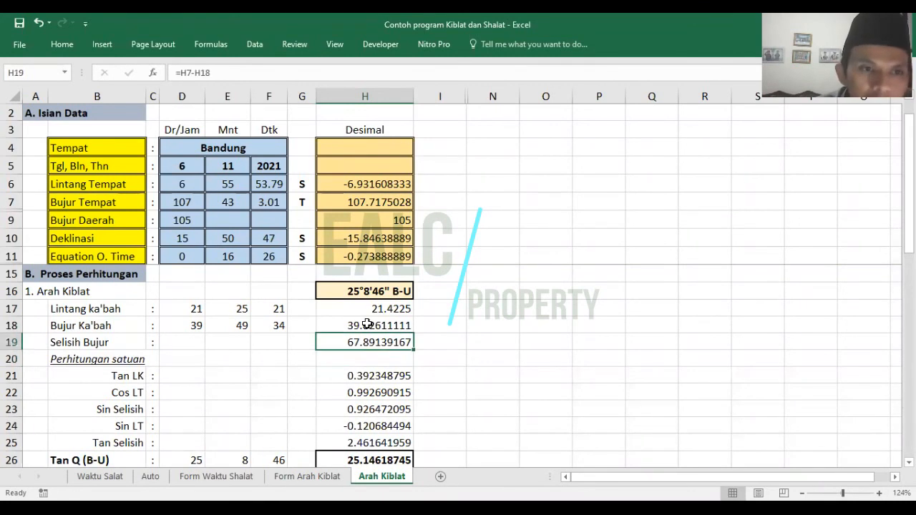
{"action": "key", "text": "Down"}
{"action": "key", "text": "Down"}
{"action": "key", "text": "Up"}
{"action": "key", "text": "Up"}
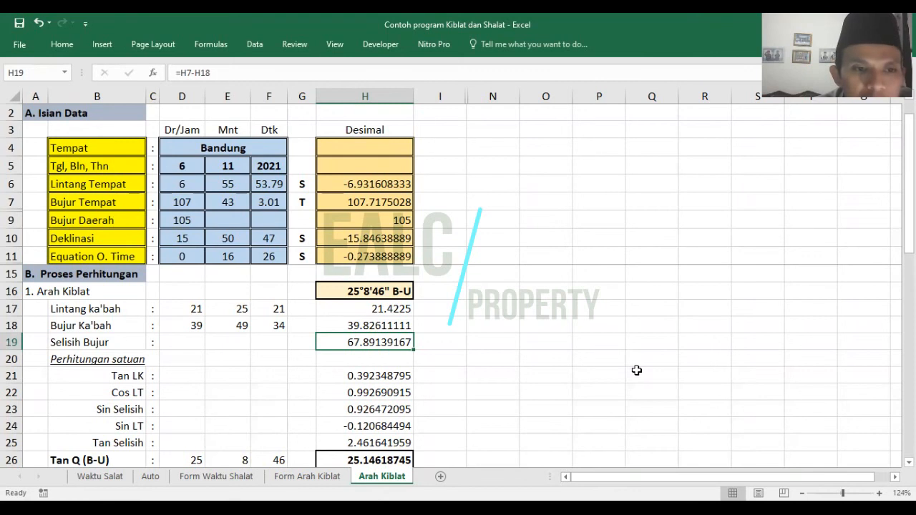
Look through the Perhitungan satuan formulas below Selisih Bujur, ending on the Tan LK cell H21
{"action": "key", "text": "Down"}
{"action": "key", "text": "Down"}
{"action": "key", "text": "Down"}
{"action": "key", "text": "Down"}
{"action": "key", "text": "Down"}
{"action": "key", "text": "Down"}
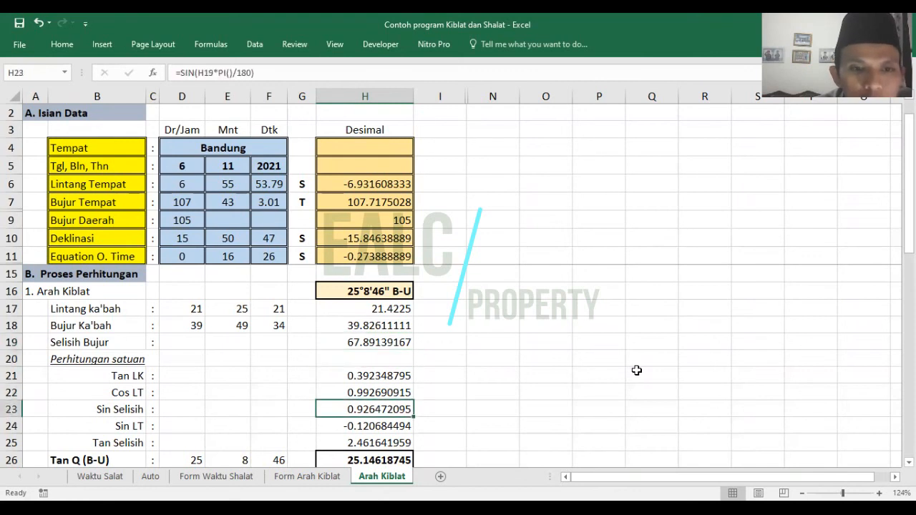
{"action": "scroll", "coordinate": [636, 370], "scroll_direction": "down", "scroll_amount": 1}
{"action": "key", "text": "Up"}
{"action": "key", "text": "Up"}
{"action": "key", "text": "Up"}
{"action": "key", "text": "Up"}
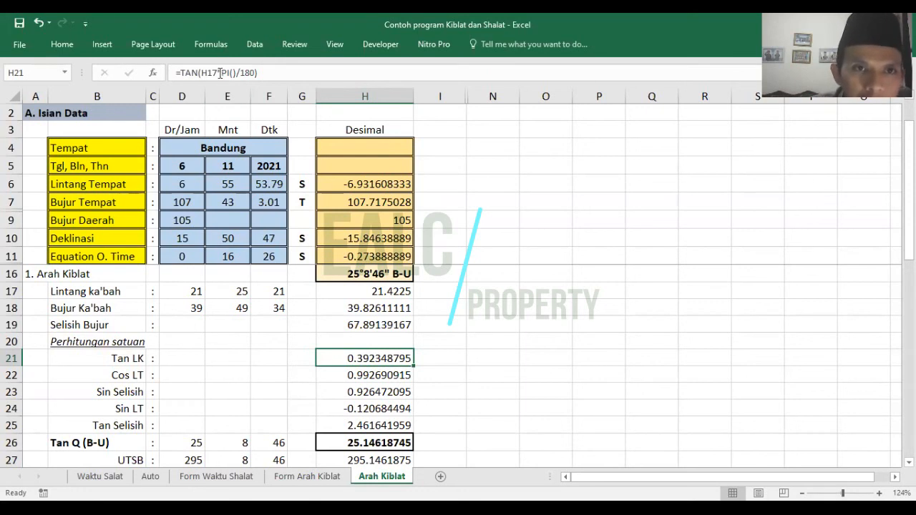
Examine the *PI()/180 conversion in the Tan LK formula in H21 and its Lintang Ka'bah reference in H17
{"action": "left_click_drag", "start_coordinate": [219, 72], "coordinate": [256, 72]}
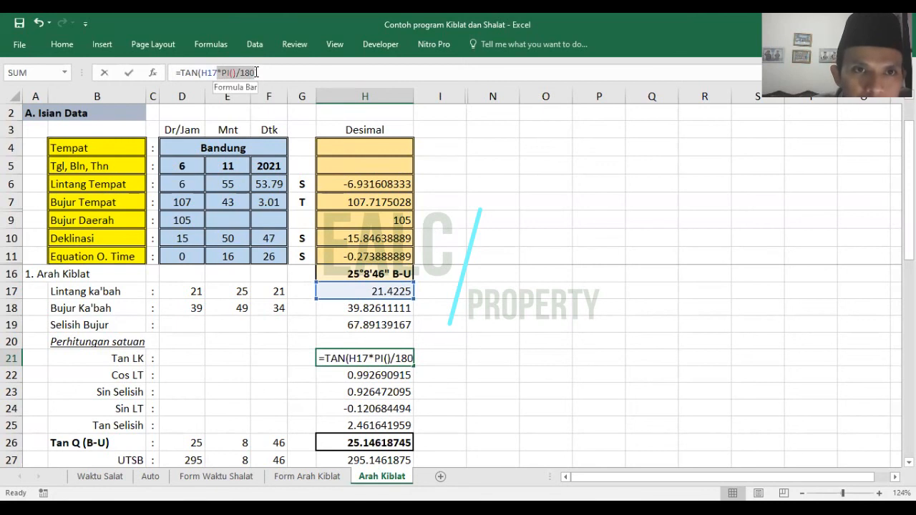
{"action": "left_click", "coordinate": [256, 72]}
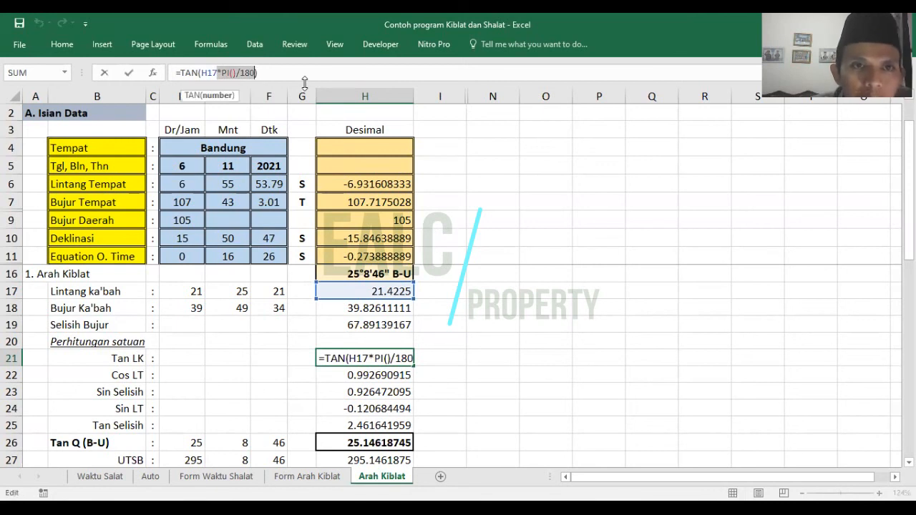
{"action": "type", "text": ")"}
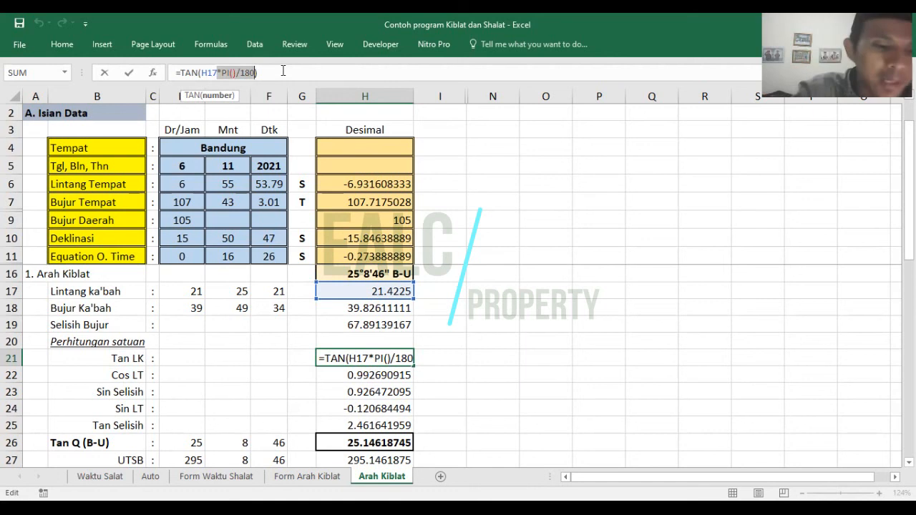
{"action": "key", "text": "ctrl+Return"}
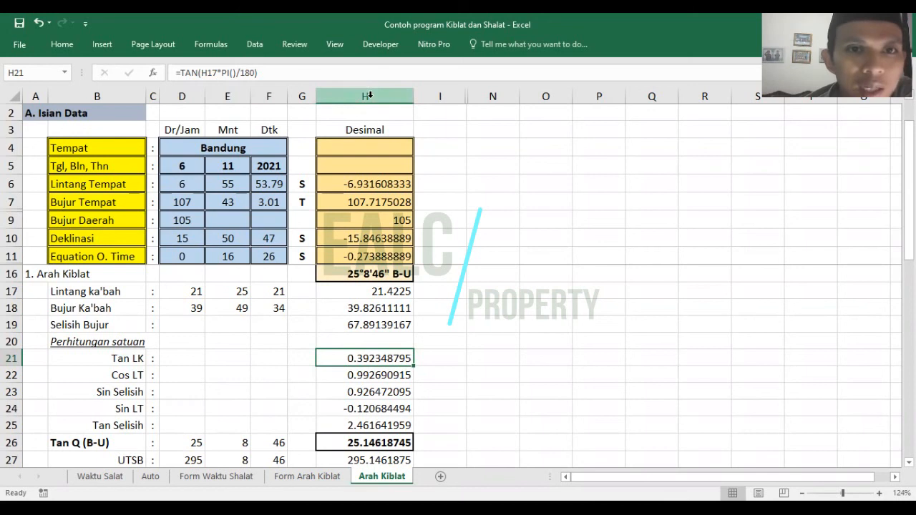
{"action": "left_click", "coordinate": [371, 291]}
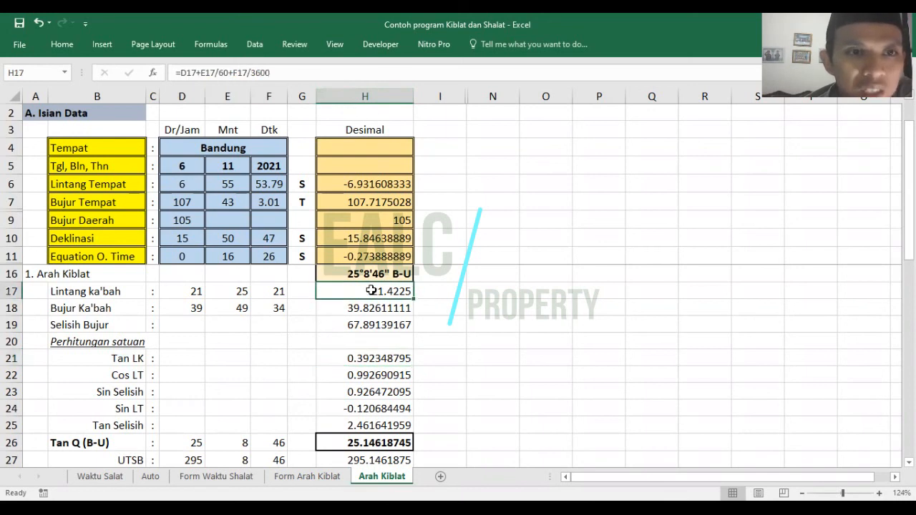
{"action": "left_click", "coordinate": [356, 357]}
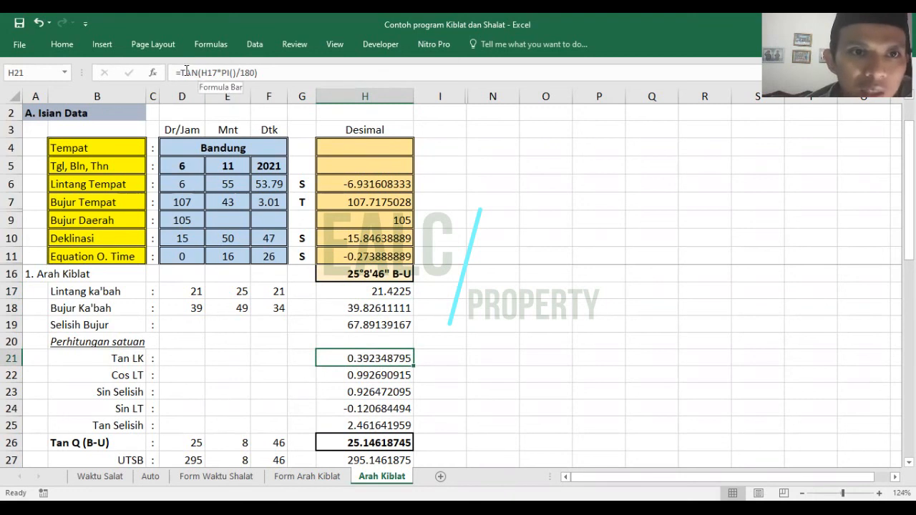
Rebuild the Tan LK formula beside the original by entering =TAN(H17*PI()/180) in I21
{"action": "left_click", "coordinate": [445, 362]}
{"action": "type", "text": "=TAN("}
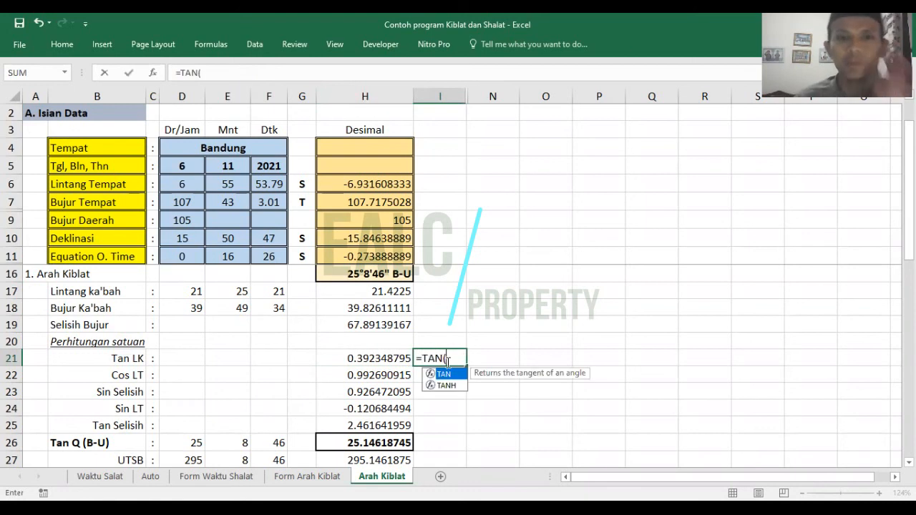
{"action": "left_click", "coordinate": [377, 289]}
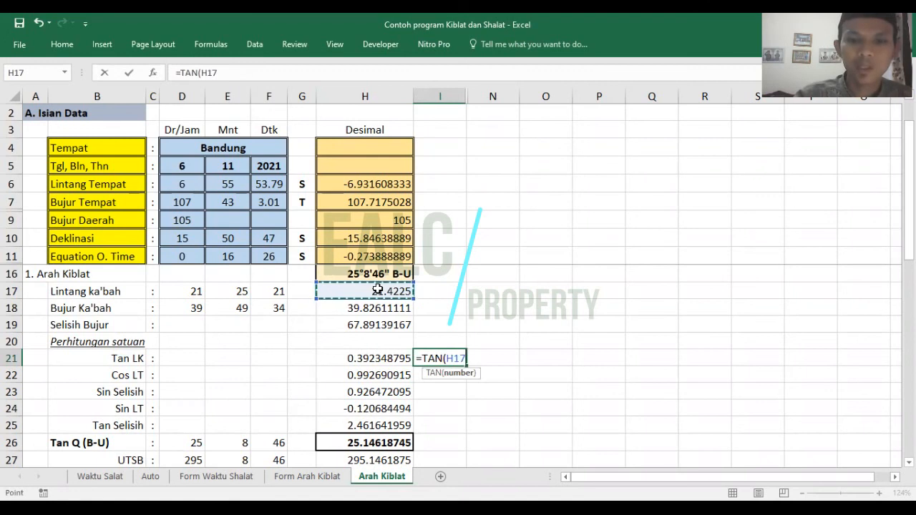
{"action": "type", "text": "*"}
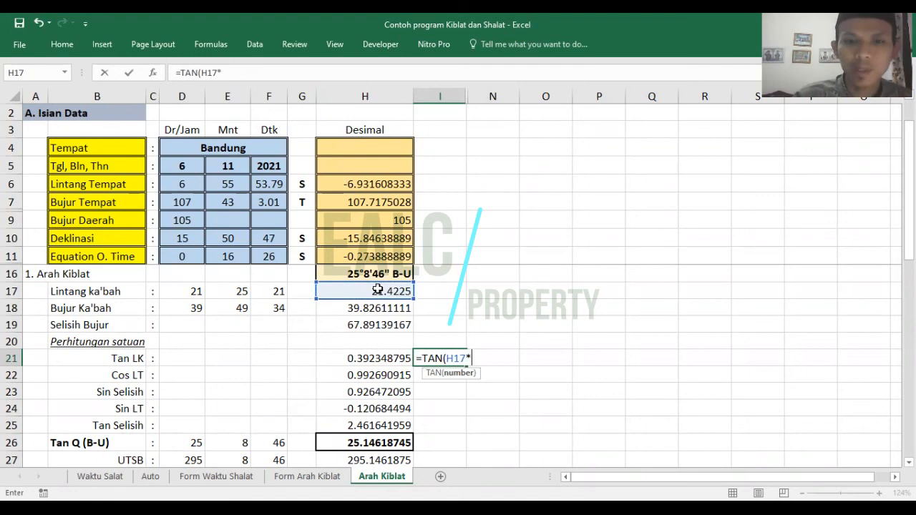
{"action": "type", "text": "pi"}
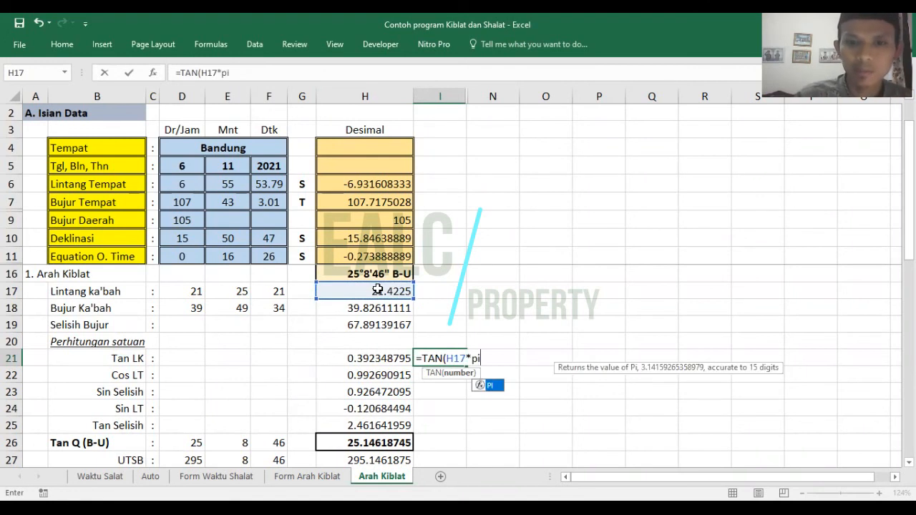
{"action": "double_click", "coordinate": [491, 386]}
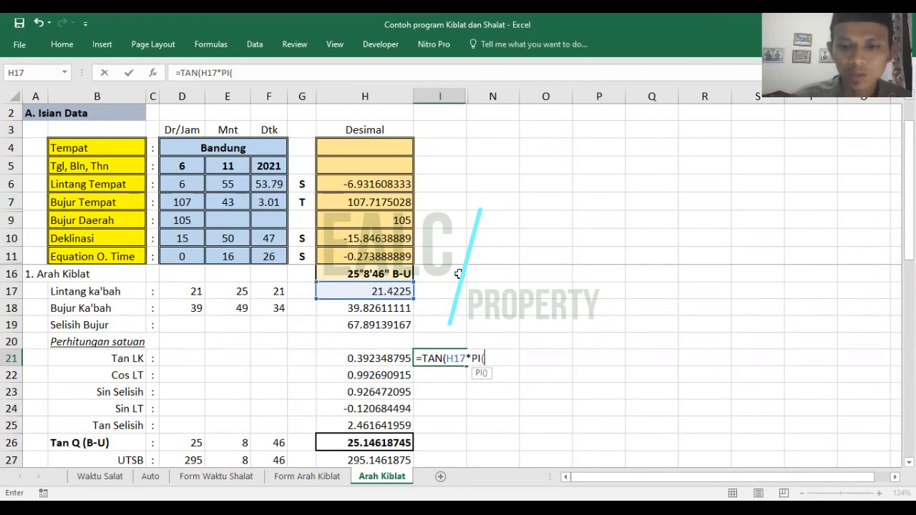
{"action": "type", "text": ")"}
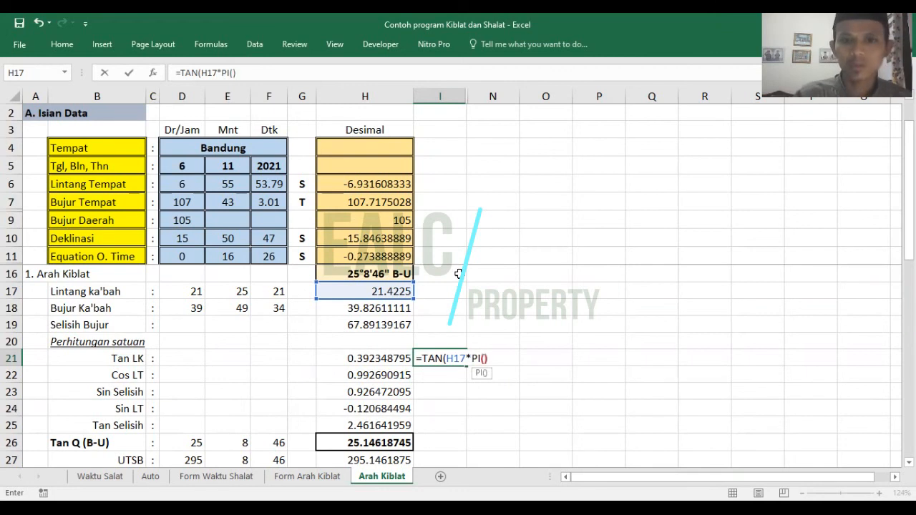
{"action": "type", "text": "/180"}
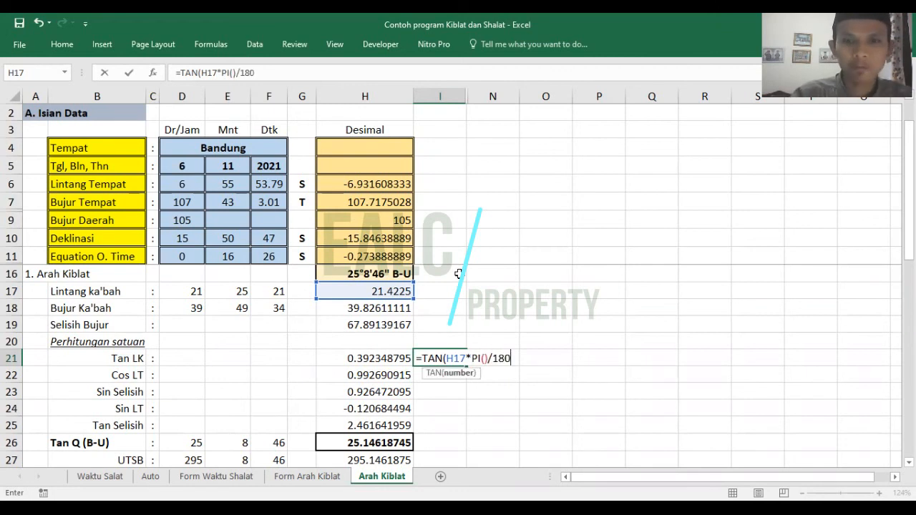
{"action": "type", "text": ")"}
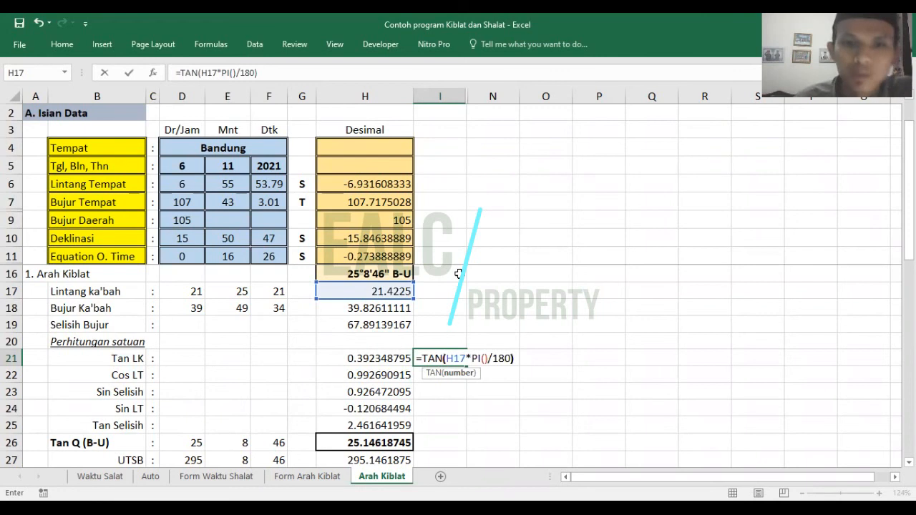
{"action": "key", "text": "Return"}
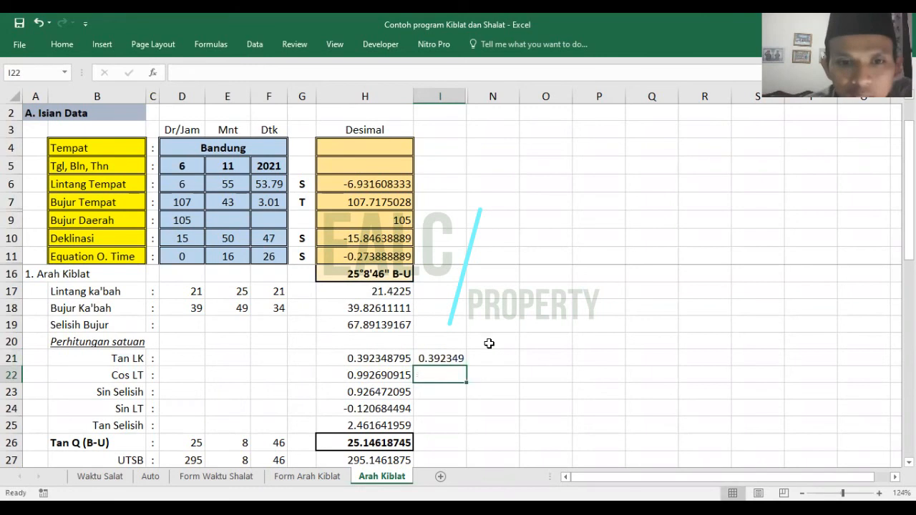
{"action": "left_click", "coordinate": [446, 356]}
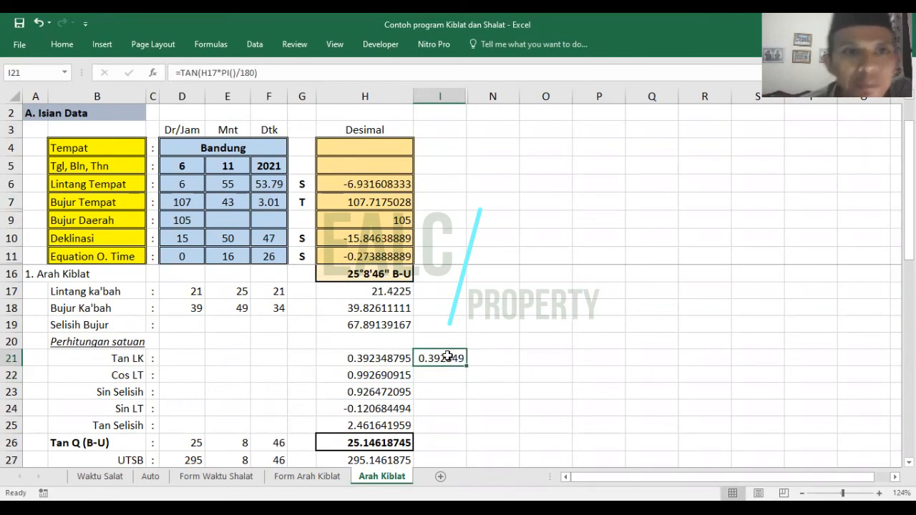
{"action": "key", "text": "Left"}
{"action": "key", "text": "Right"}
{"action": "key", "text": "Left"}
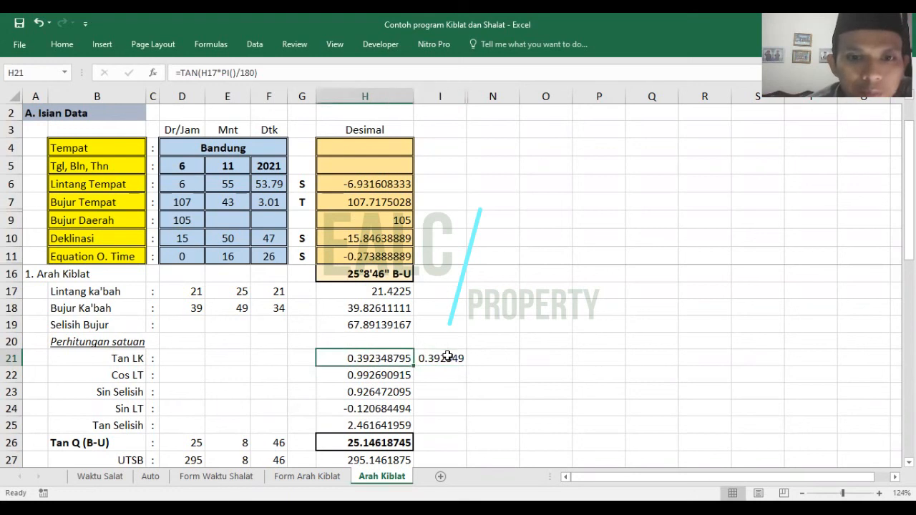
Replace the I21 formula with a plain-text note reading =TAN(H17*PI/180), prefixed with an apostrophe
{"action": "key", "text": "Right"}
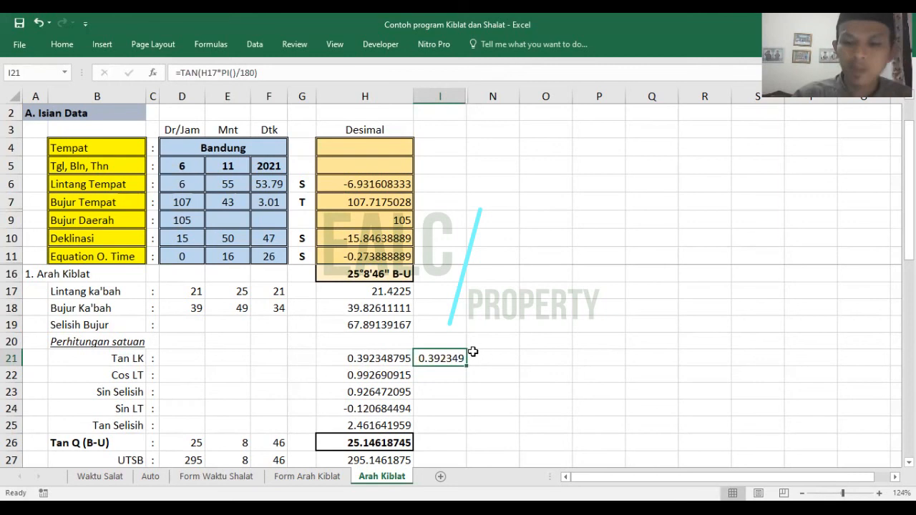
{"action": "type", "text": "'="}
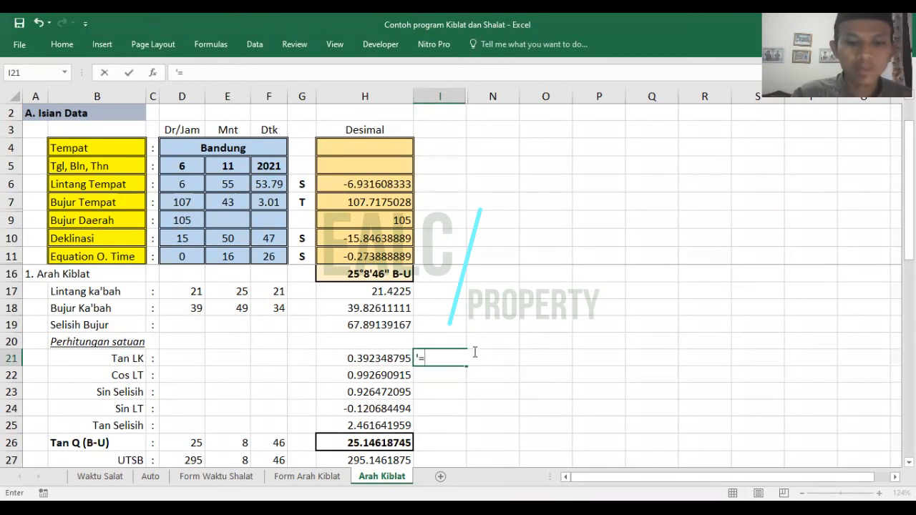
{"action": "type", "text": "t"}
{"action": "key", "text": "BackSpace"}
{"action": "type", "text": "TAN"}
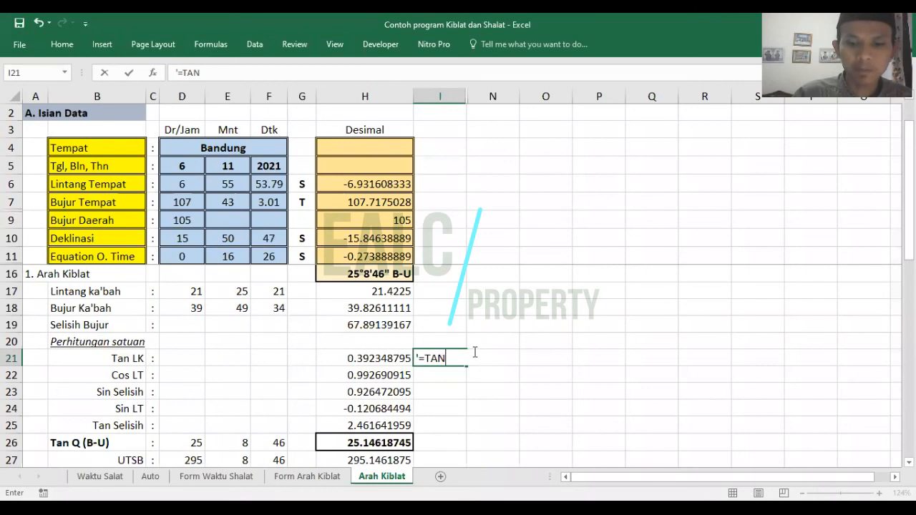
{"action": "type", "text": "("}
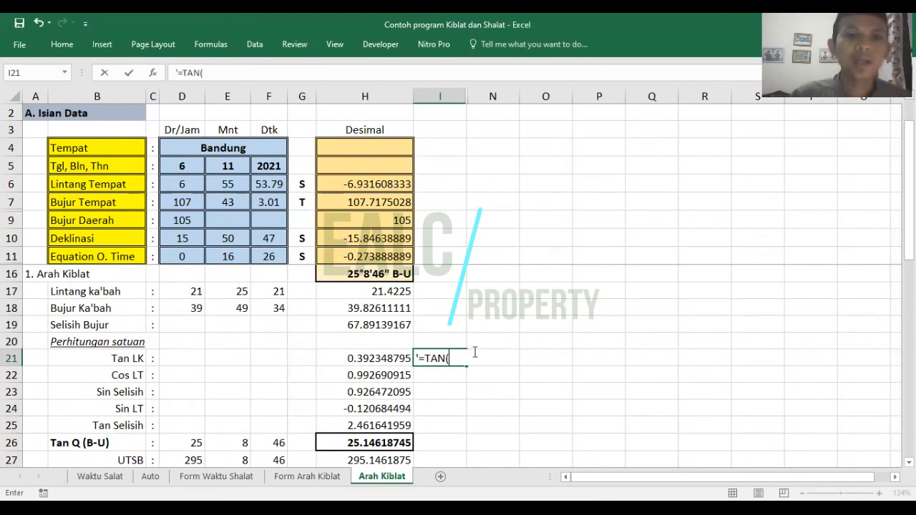
{"action": "type", "text": "H17"}
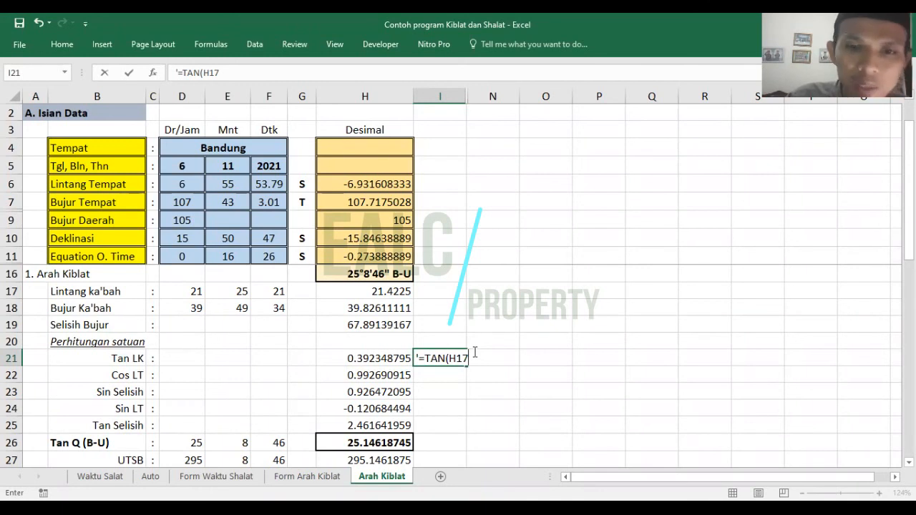
{"action": "type", "text": "*"}
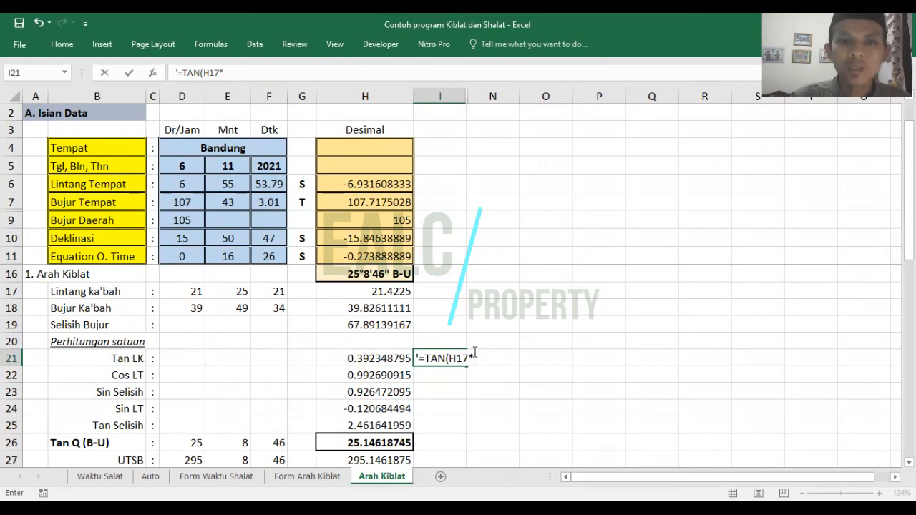
{"action": "type", "text": "PI"}
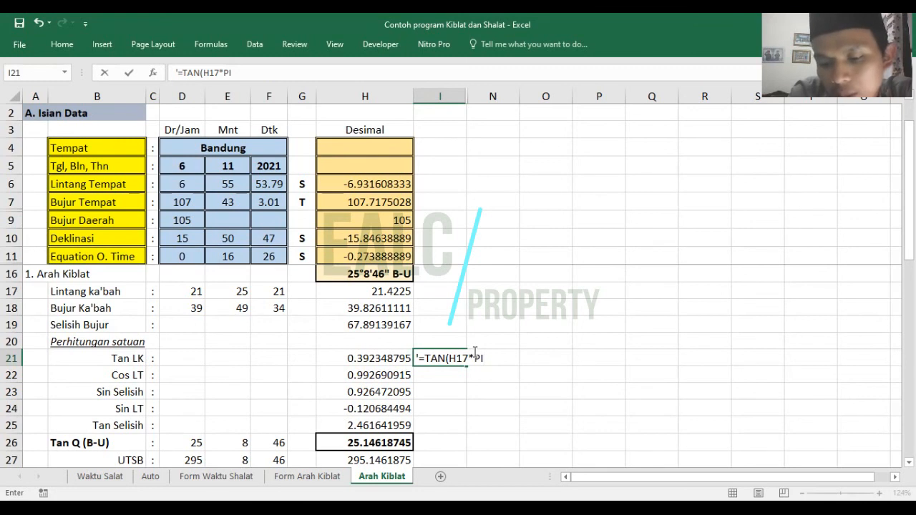
{"action": "type", "text": "/"}
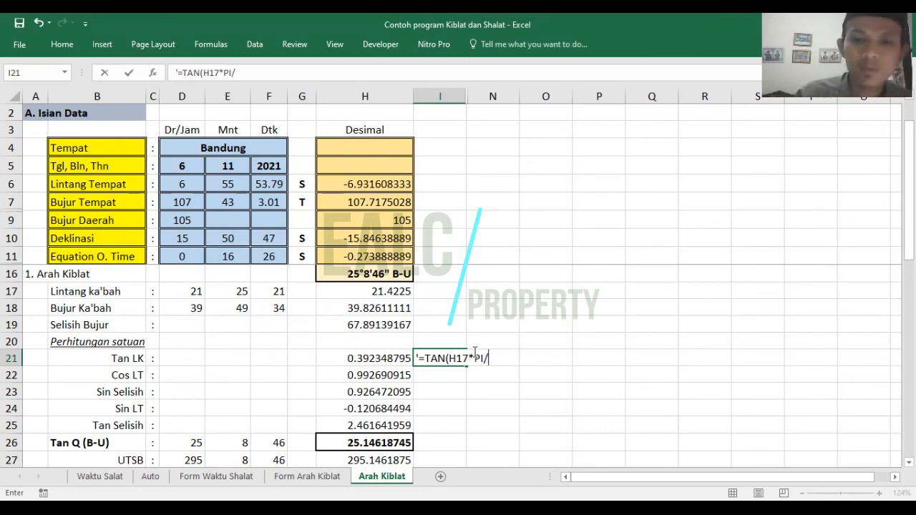
{"action": "type", "text": "180)"}
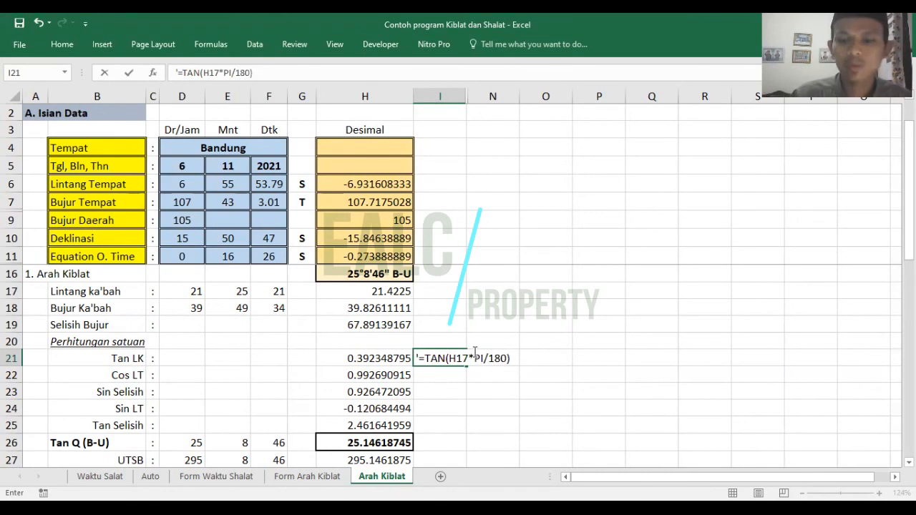
{"action": "key", "text": "Return"}
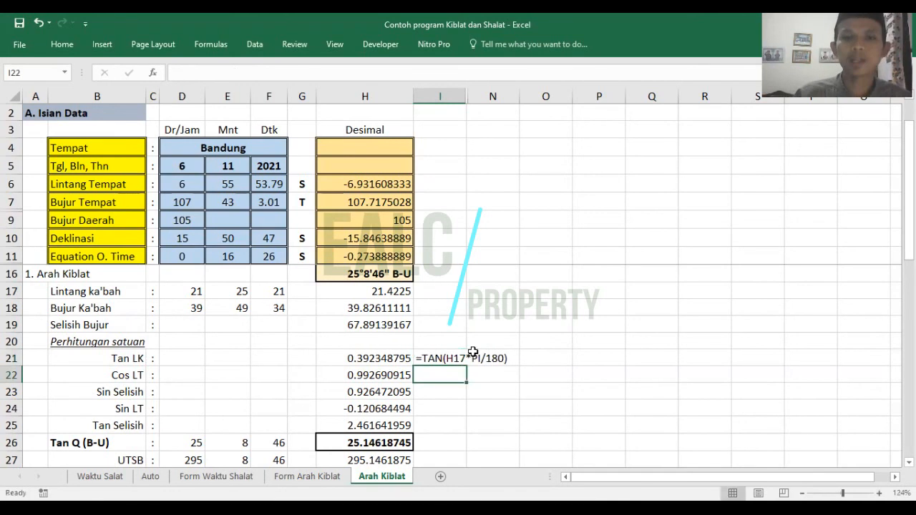
Correct the Tan LK text note in I21 to =TAN(H17*PI()/180) and check it against the formula in H21
{"action": "key", "text": "Up"}
{"action": "key", "text": "Left"}
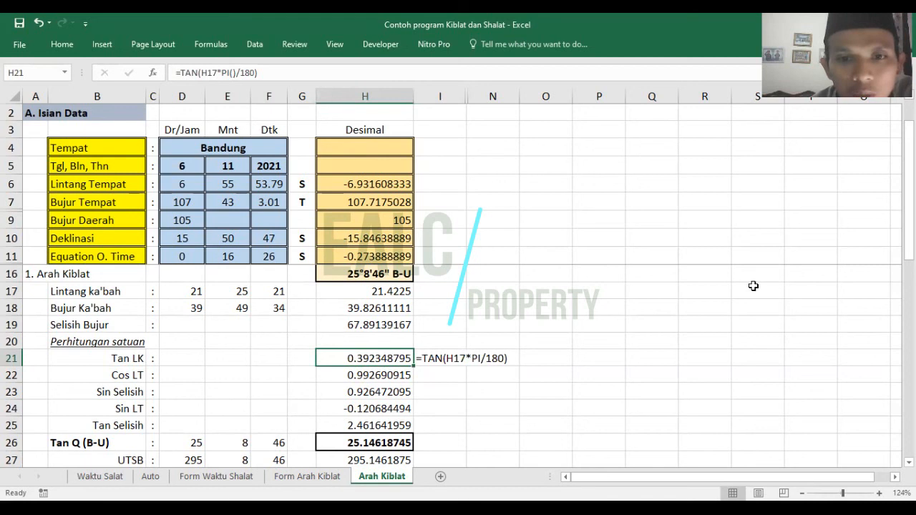
{"action": "key", "text": "Right"}
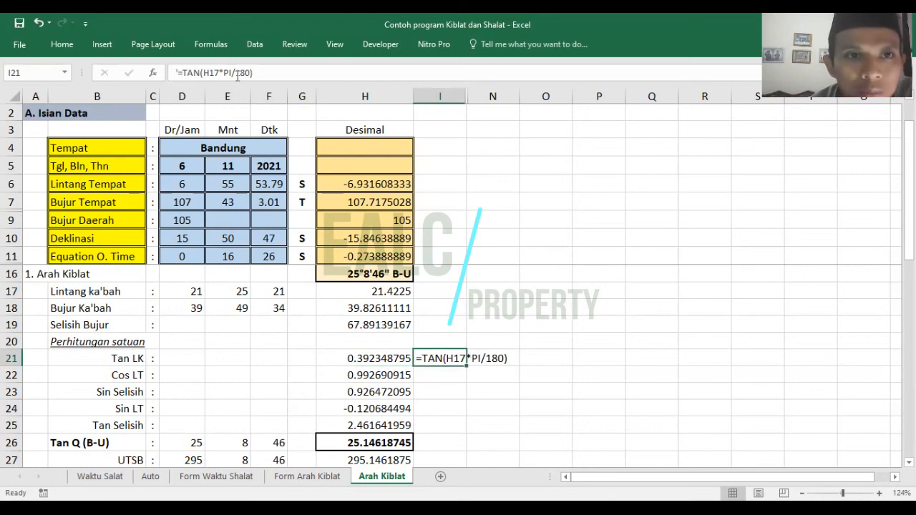
{"action": "left_click", "coordinate": [212, 72]}
{"action": "key", "text": "Right"}
{"action": "key", "text": "Right"}
{"action": "key", "text": "Right"}
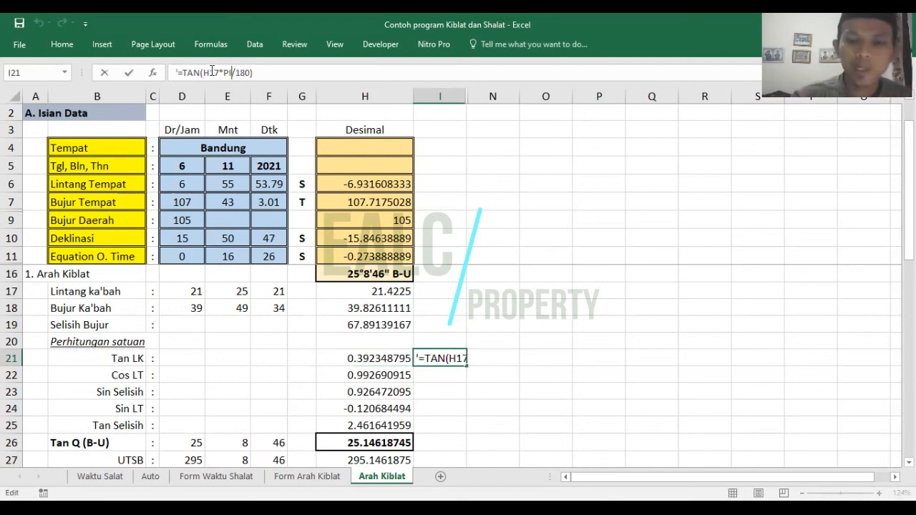
{"action": "type", "text": "()"}
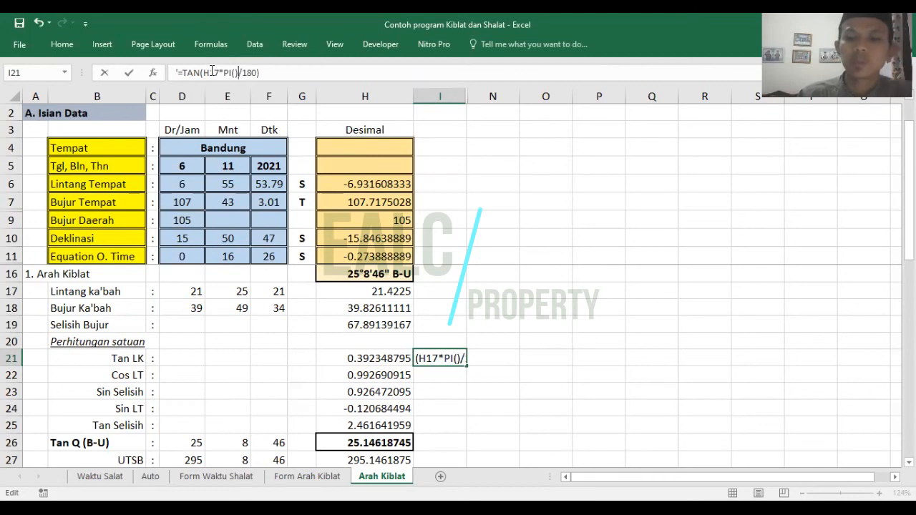
{"action": "key", "text": "Return"}
{"action": "key", "text": "Left"}
{"action": "key", "text": "Up"}
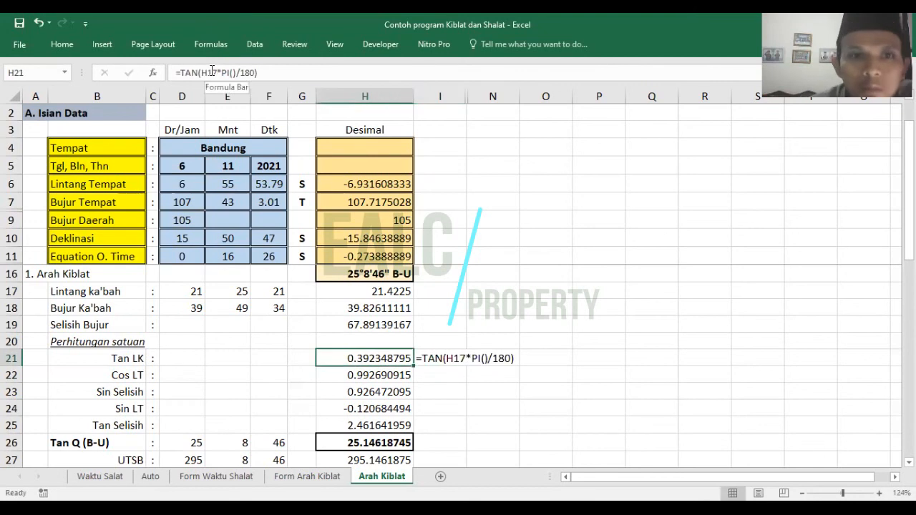
{"action": "key", "text": "Right"}
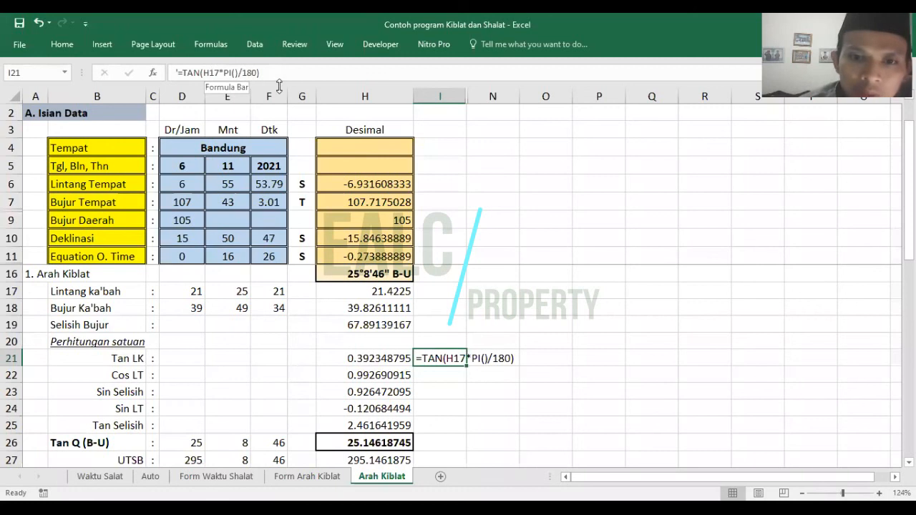
Check the Cos LT formula in H22 and write it beside as an apostrophe-prefixed text note, =COS(H6*PI()/180), in I22
{"action": "key", "text": "Return"}
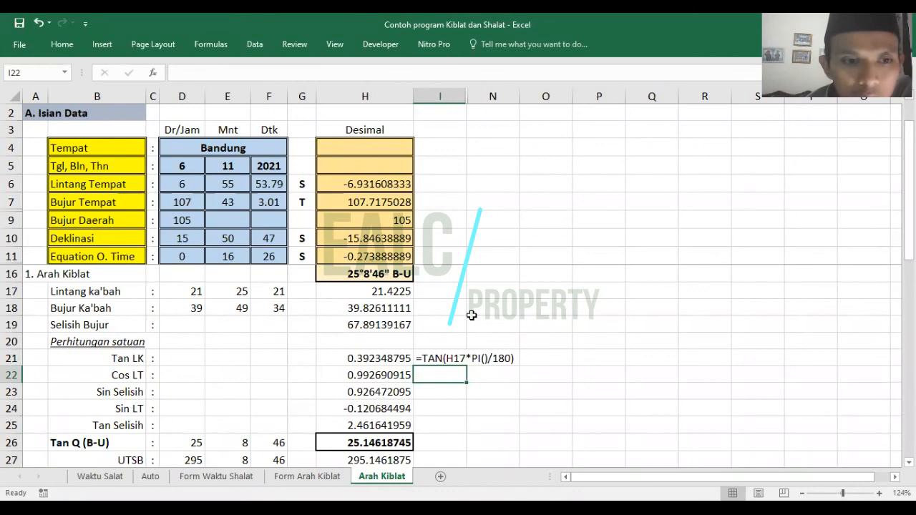
{"action": "key", "text": "Left"}
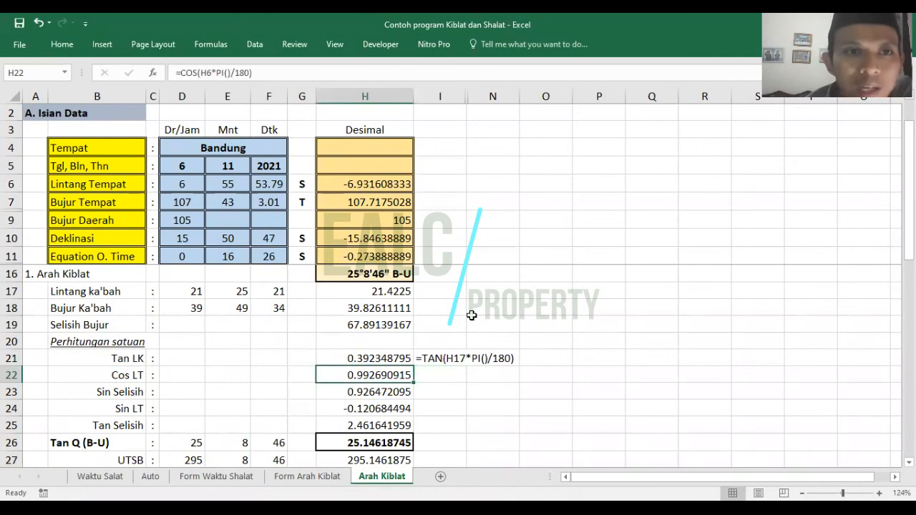
{"action": "key", "text": "Right"}
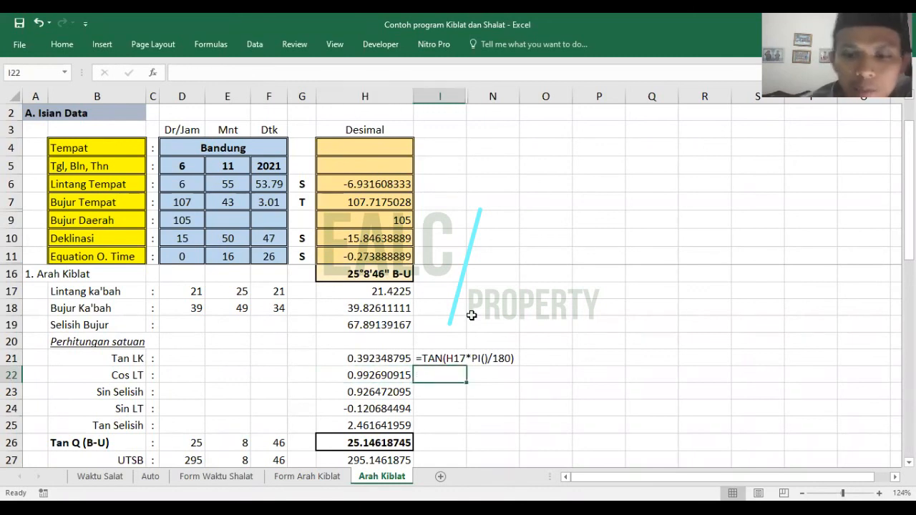
{"action": "type", "text": "="}
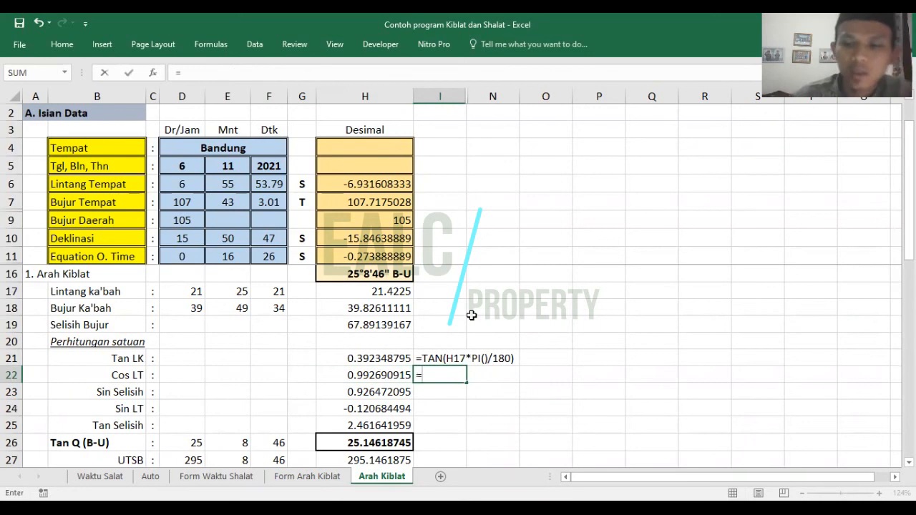
{"action": "key", "text": "BackSpace"}
{"action": "type", "text": "'="}
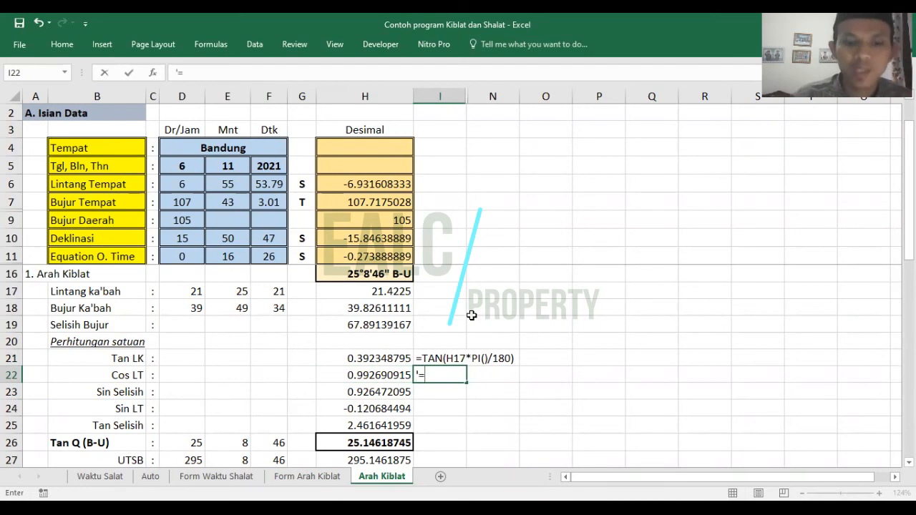
{"action": "type", "text": "COS("}
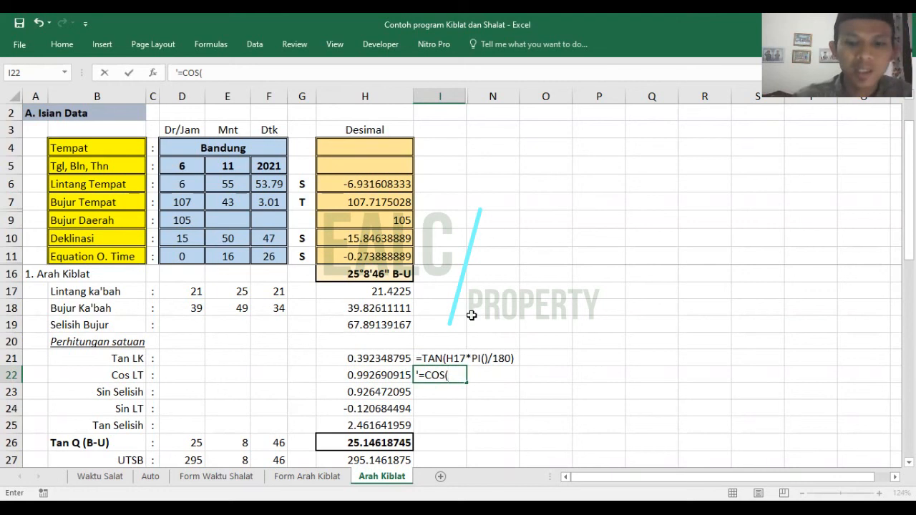
{"action": "type", "text": "H"}
{"action": "type", "text": "6"}
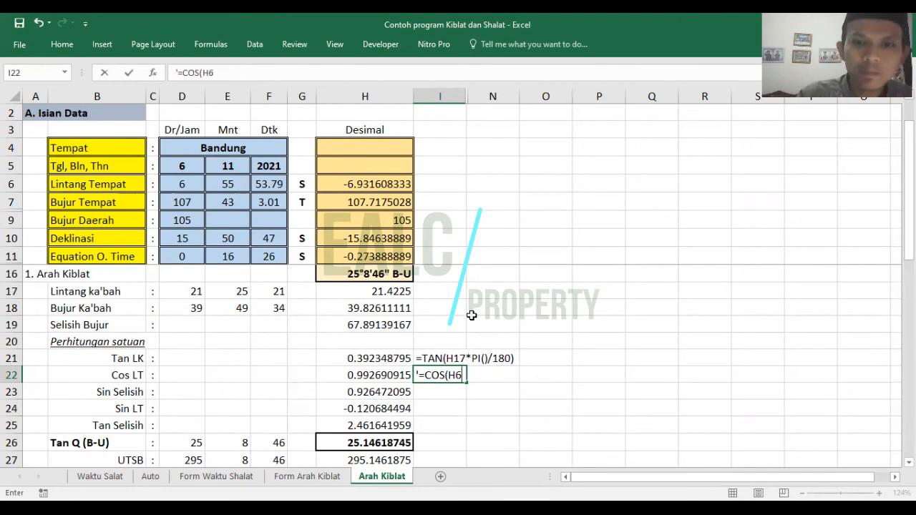
{"action": "type", "text": "*"}
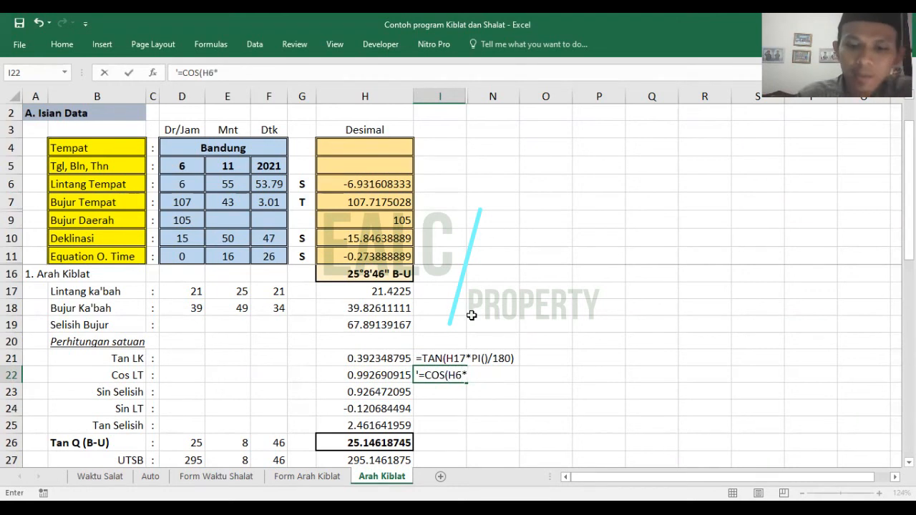
{"action": "type", "text": "PI()/"}
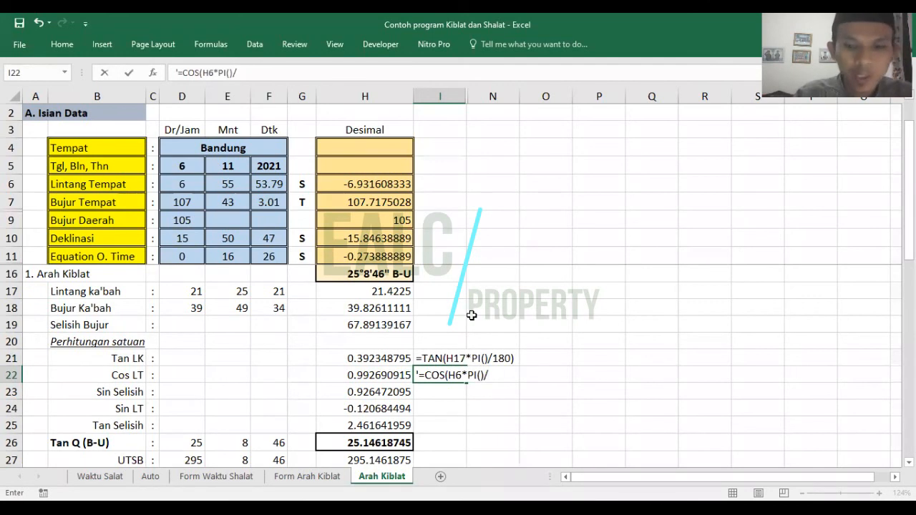
{"action": "type", "text": "180)"}
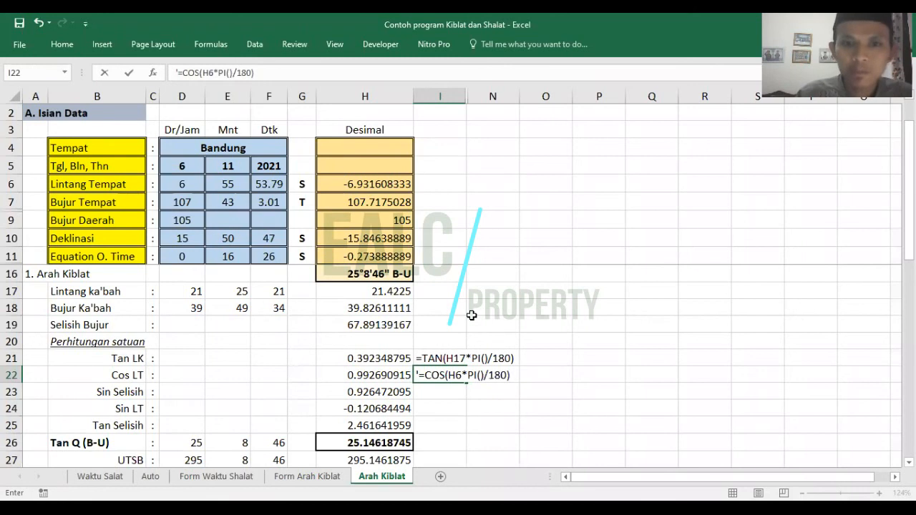
{"action": "key", "text": "Return"}
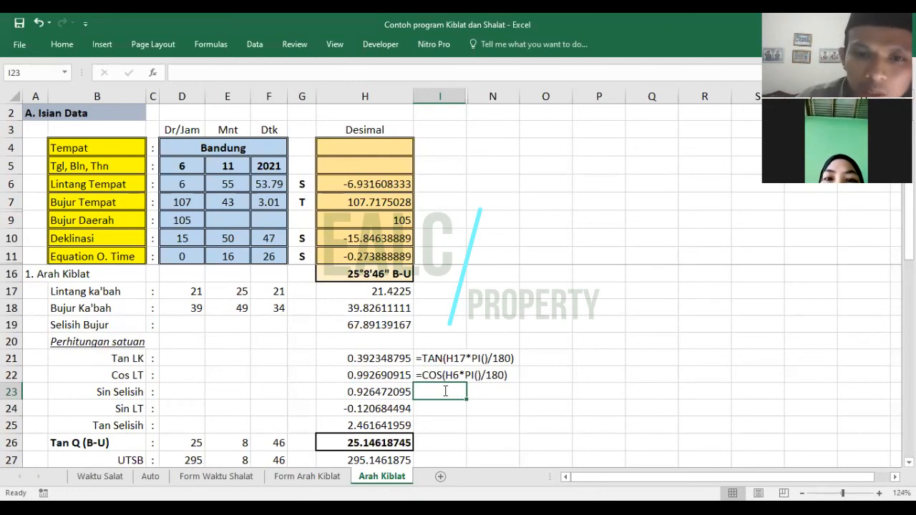
Rebuild the Sin Selisih calculation in I23 with the formula =SIN(H19*PI()/180)
{"action": "type", "text": "'"}
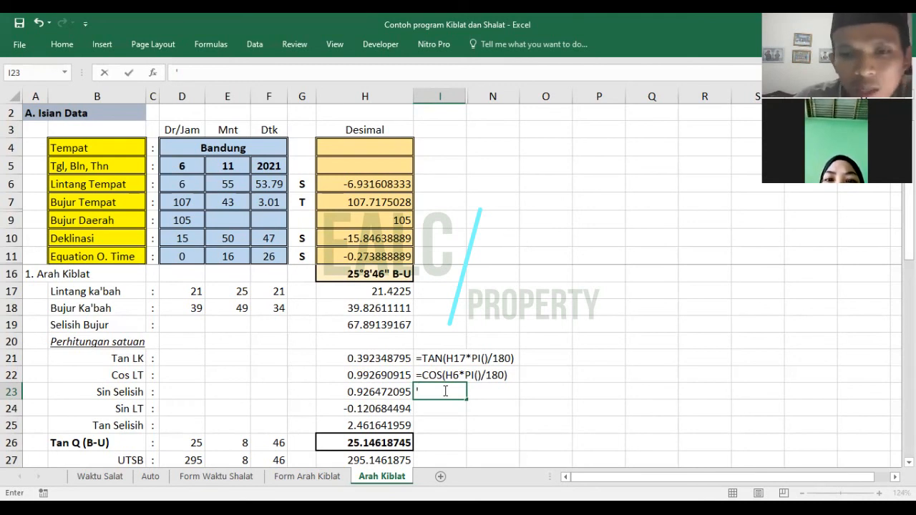
{"action": "key", "text": "BackSpace"}
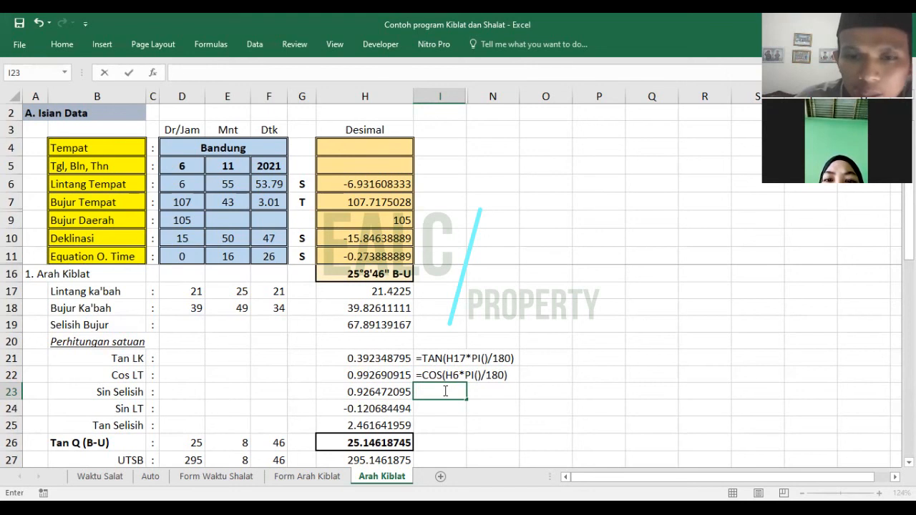
{"action": "type", "text": "="}
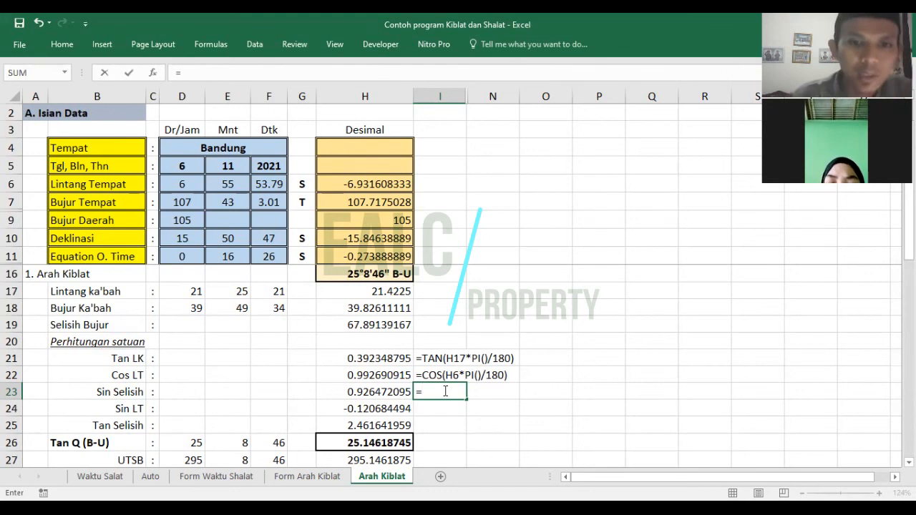
{"action": "type", "text": "S"}
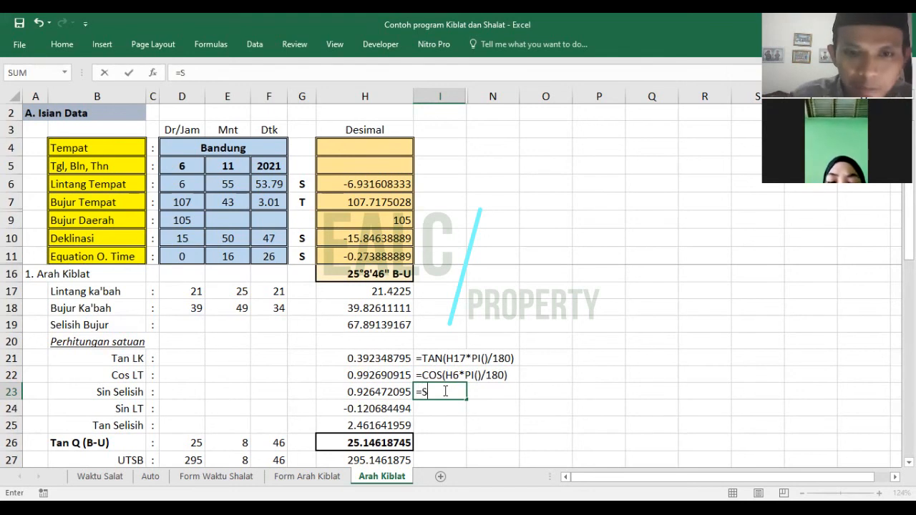
{"action": "type", "text": "IN"}
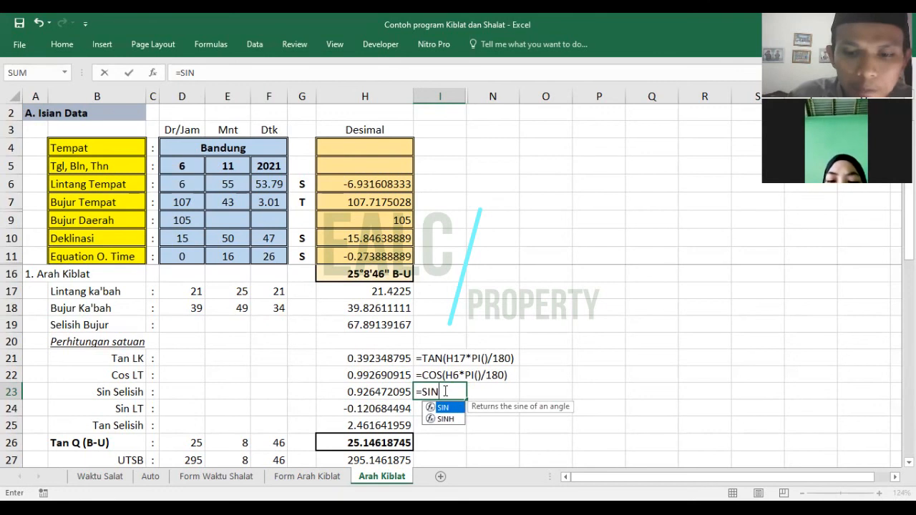
{"action": "type", "text": "("}
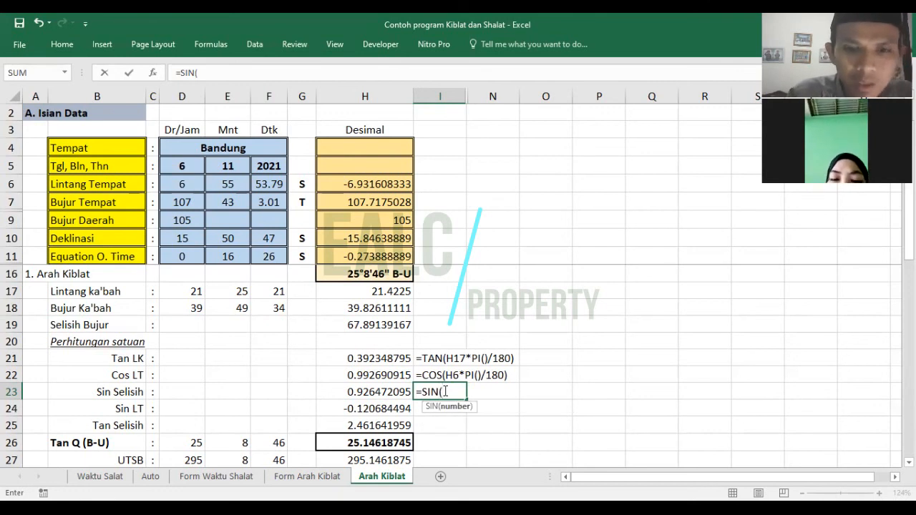
{"action": "type", "text": "H19"}
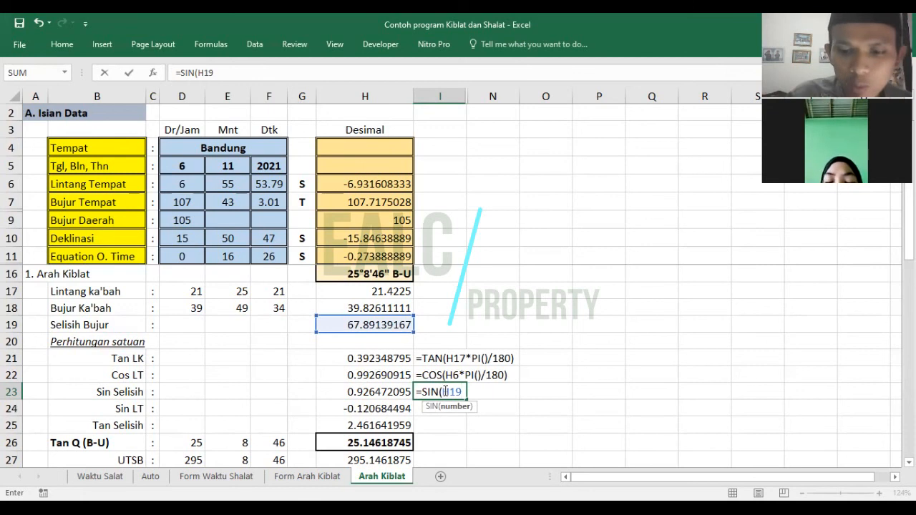
{"action": "type", "text": "*P"}
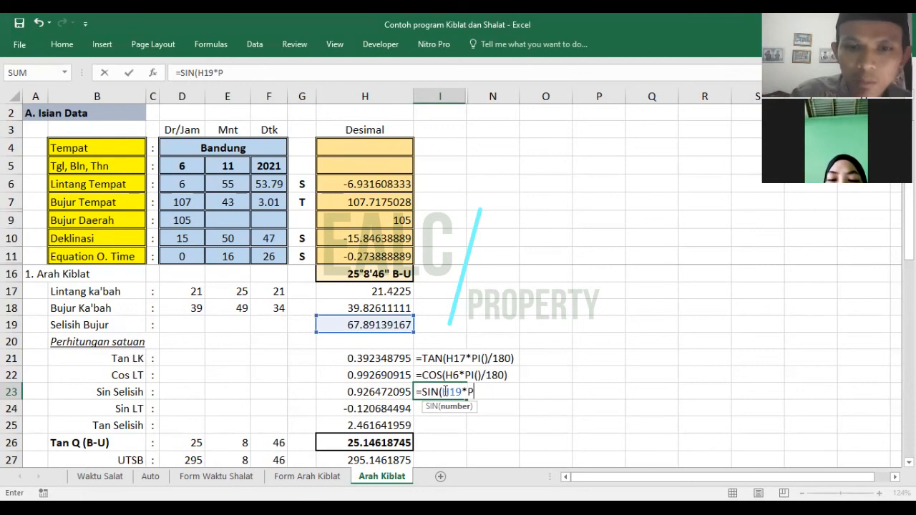
{"action": "type", "text": "I"}
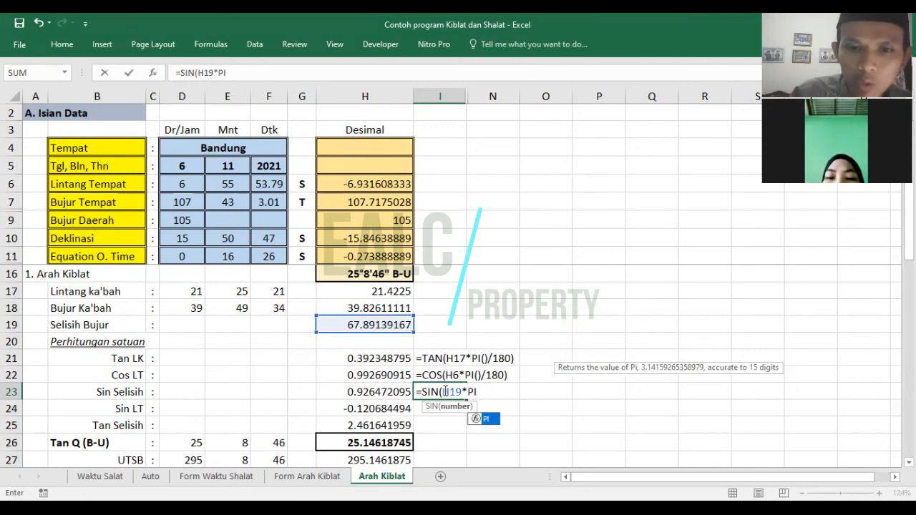
{"action": "type", "text": "()/180"}
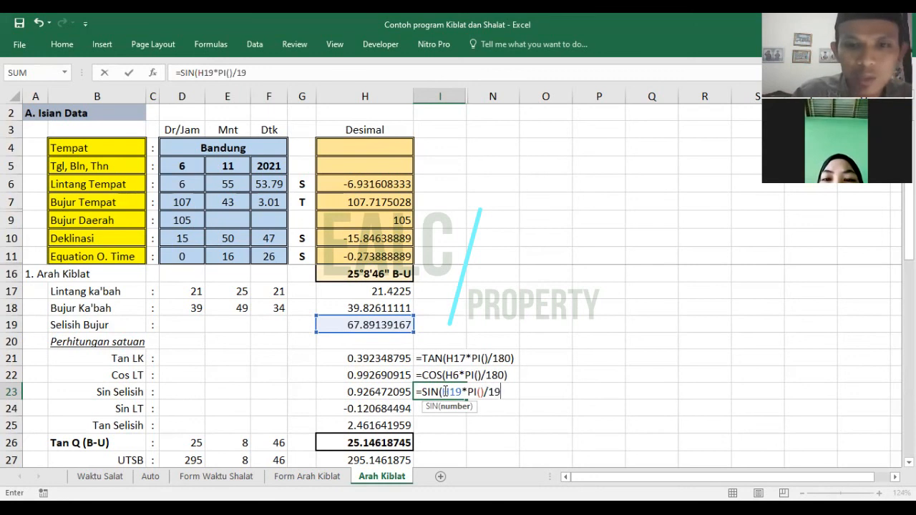
{"action": "type", "text": ")"}
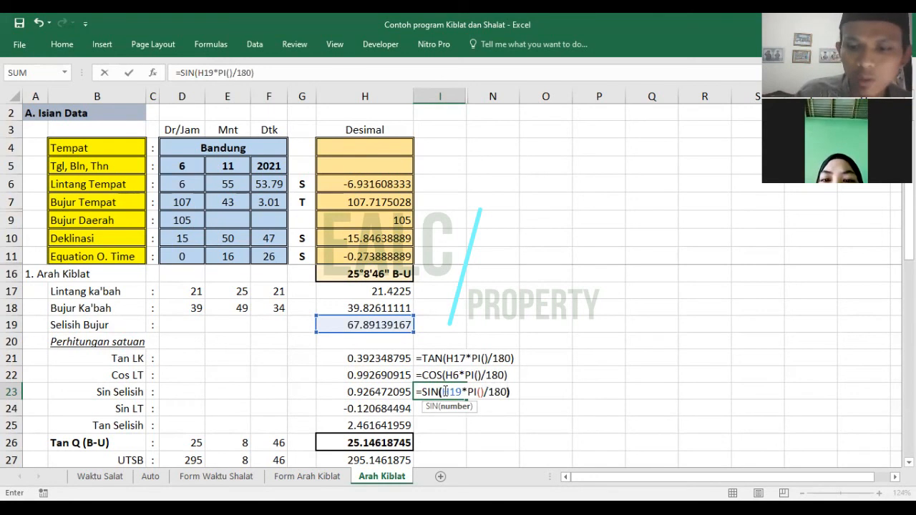
{"action": "key", "text": "Return"}
{"action": "key", "text": "Up"}
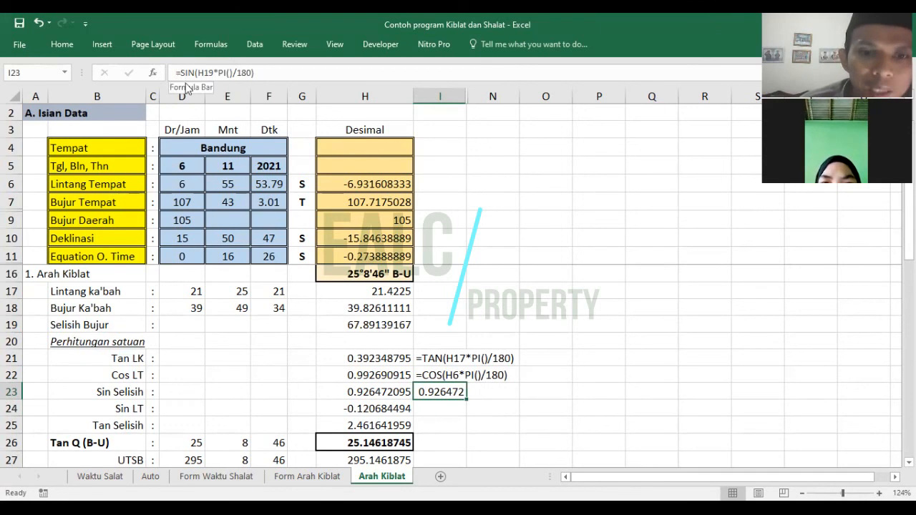
Convert the Sin Selisih formula in I23 to a plain-text note by prefixing it with an apostrophe
{"action": "double_click", "coordinate": [433, 392]}
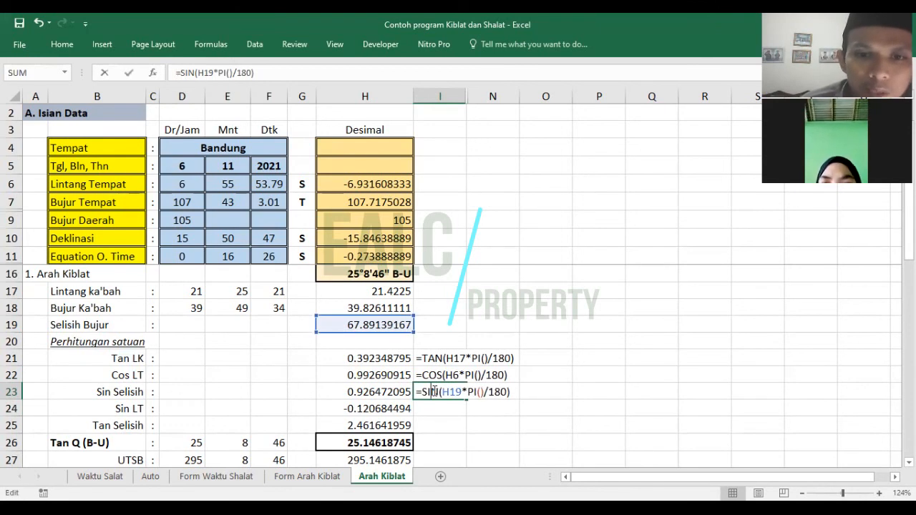
{"action": "key", "text": "Left"}
{"action": "key", "text": "Home"}
{"action": "type", "text": "'"}
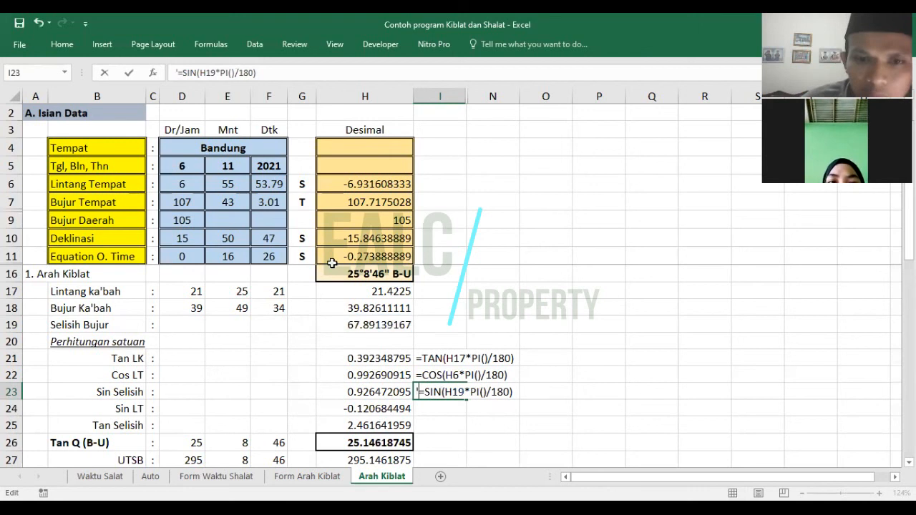
{"action": "key", "text": "Return"}
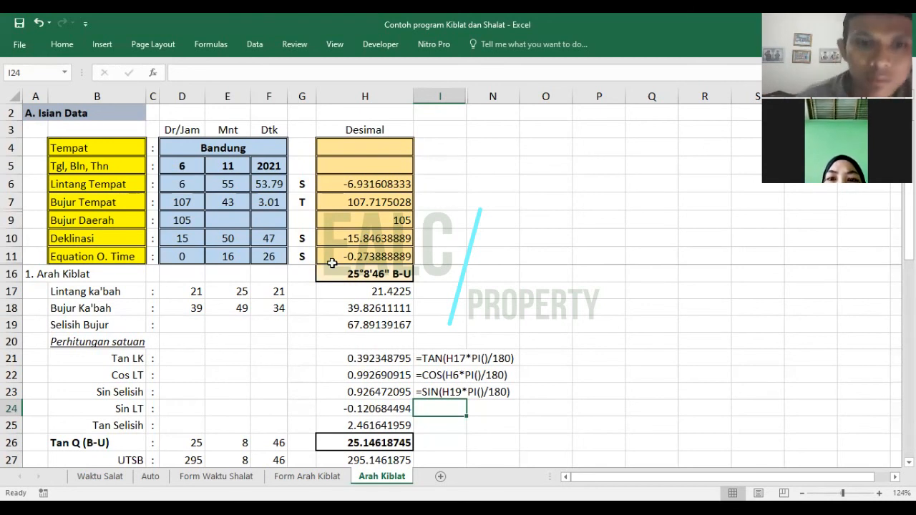
Write the Sin LT formula in I24 as an apostrophe-prefixed text note, =SIN(H6*PI()/180)
{"action": "key", "text": "Left"}
{"action": "key", "text": "Right"}
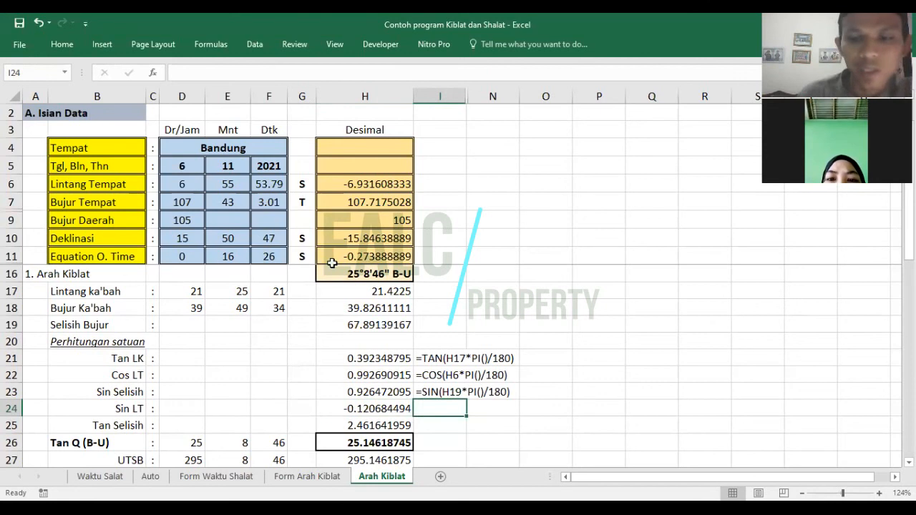
{"action": "type", "text": "="}
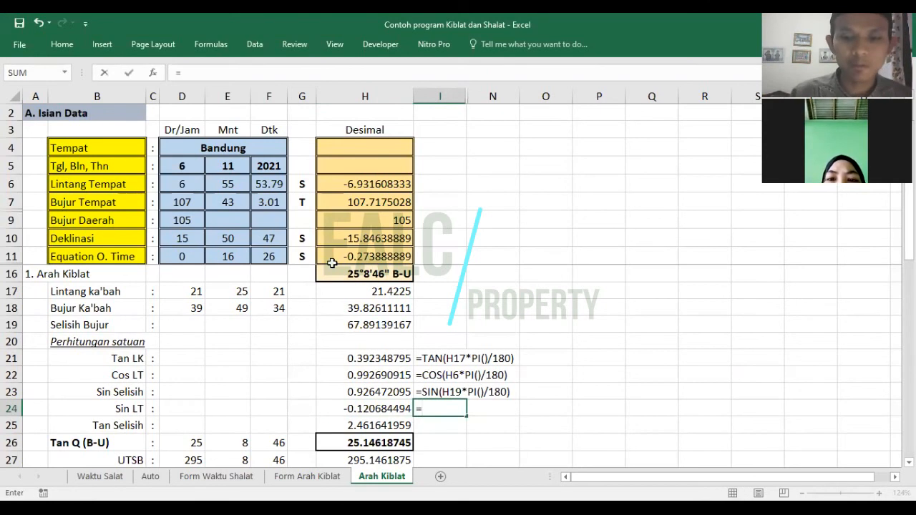
{"action": "key", "text": "BackSpace"}
{"action": "type", "text": "'"}
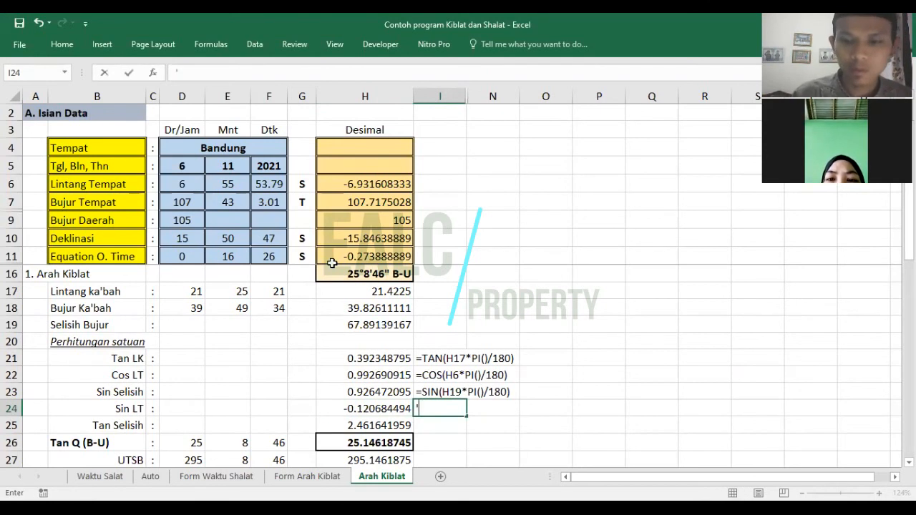
{"action": "type", "text": "=SIN"}
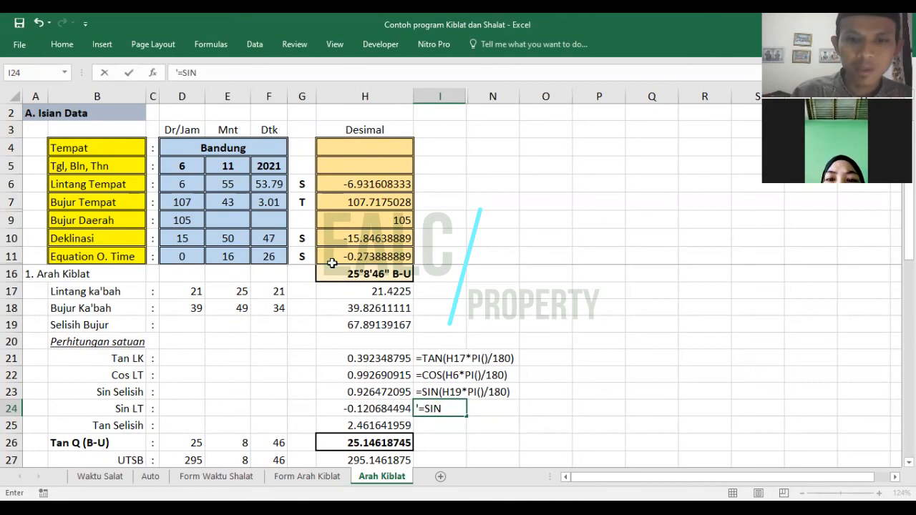
{"action": "type", "text": "("}
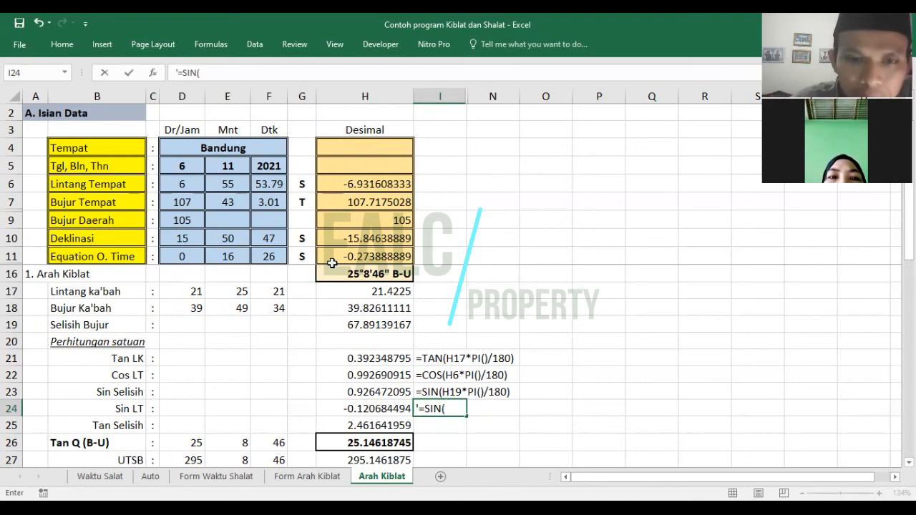
{"action": "type", "text": "H"}
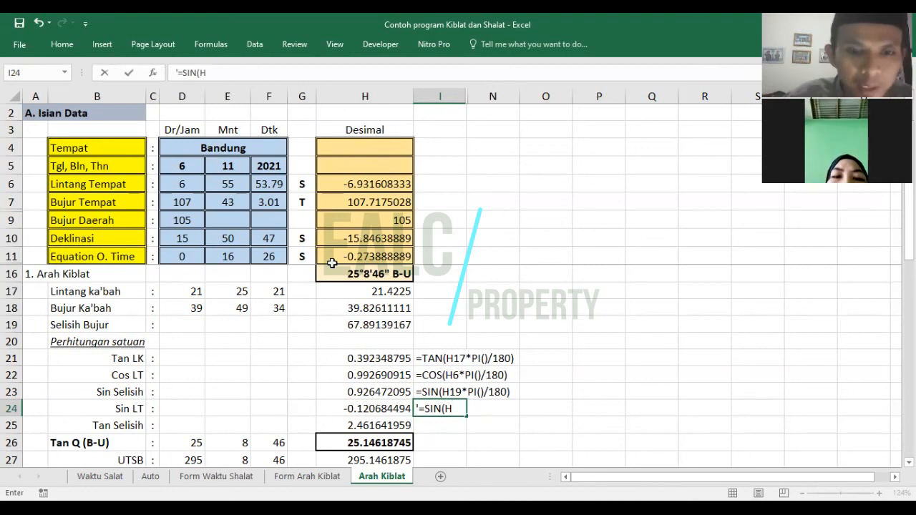
{"action": "type", "text": "6"}
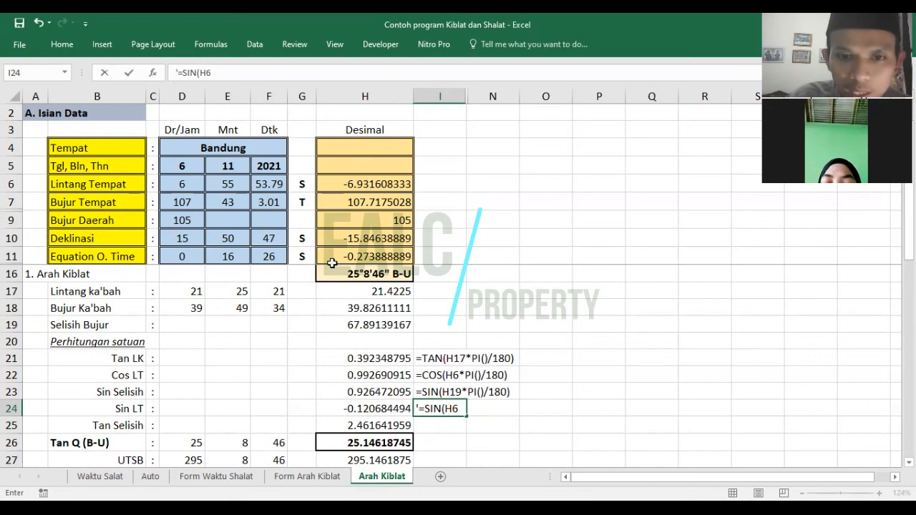
{"action": "type", "text": "*PI"}
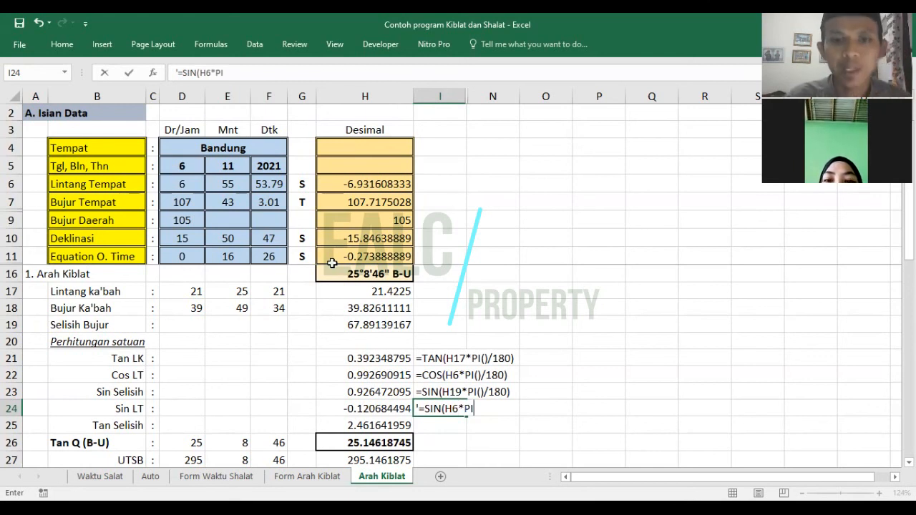
{"action": "type", "text": "()/18"}
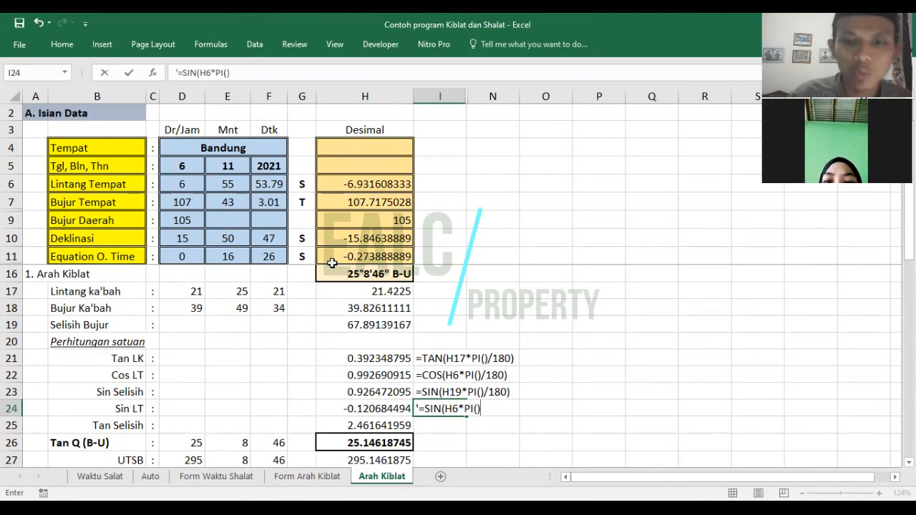
{"action": "type", "text": "0)"}
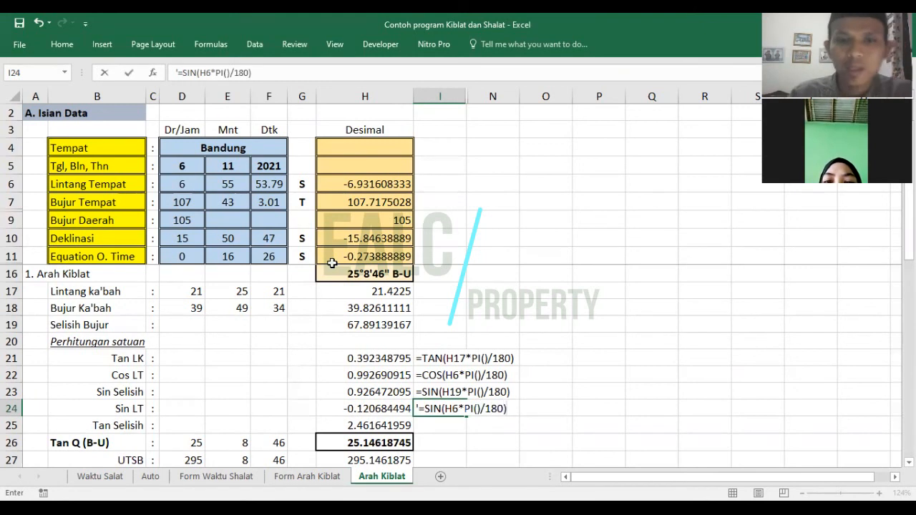
{"action": "key", "text": "Return"}
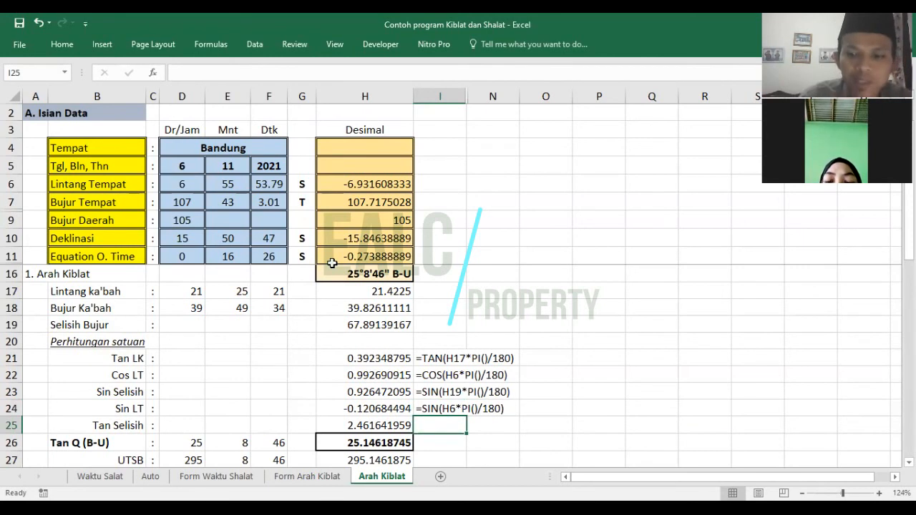
Write the Tan Selisih text note =TAN(H19*PI()/180) in I25 with an apostrophe prefix and check it against the formula in H25
{"action": "type", "text": "'="}
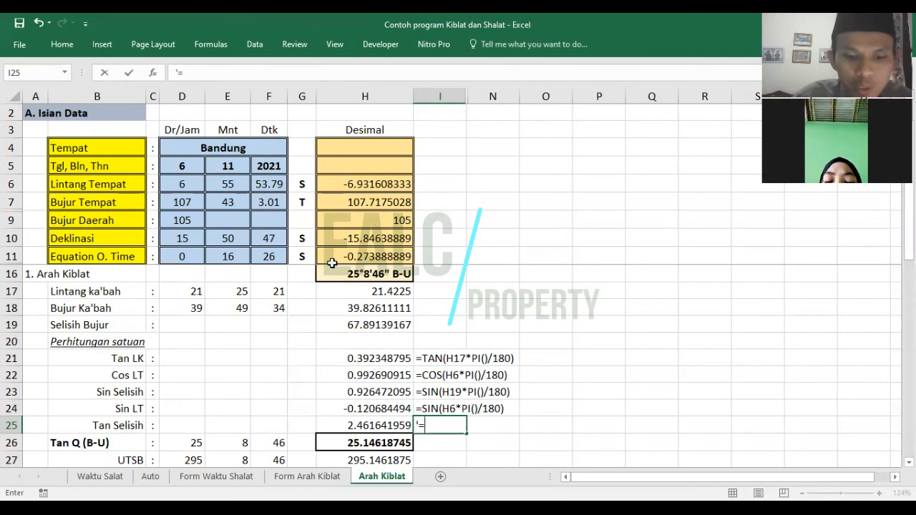
{"action": "type", "text": "TAN("}
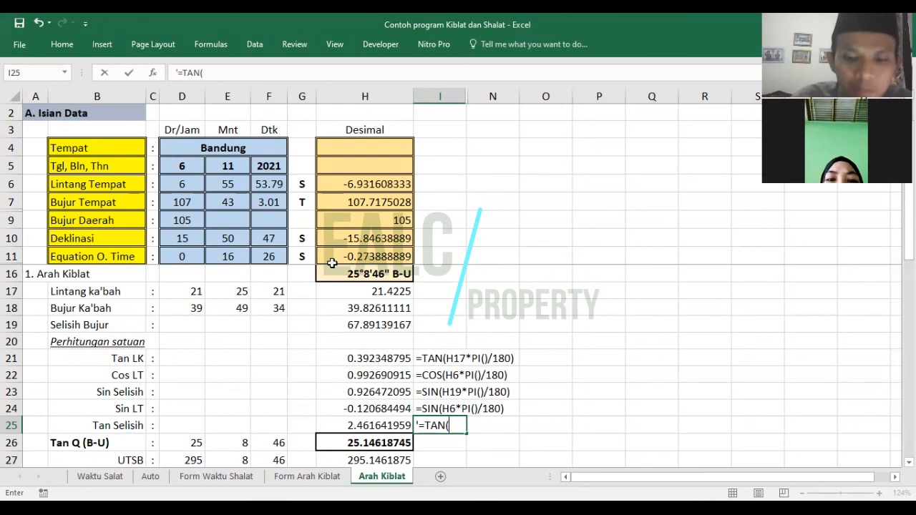
{"action": "type", "text": "H19"}
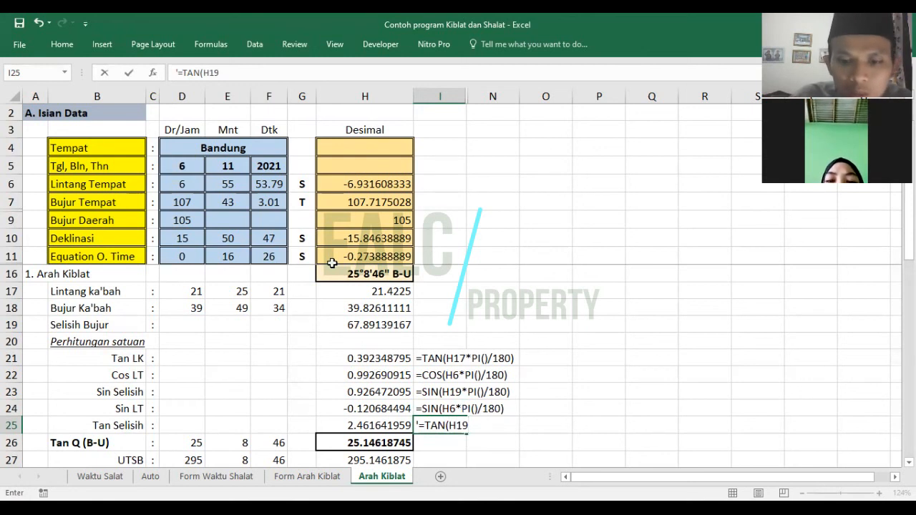
{"action": "type", "text": "*P"}
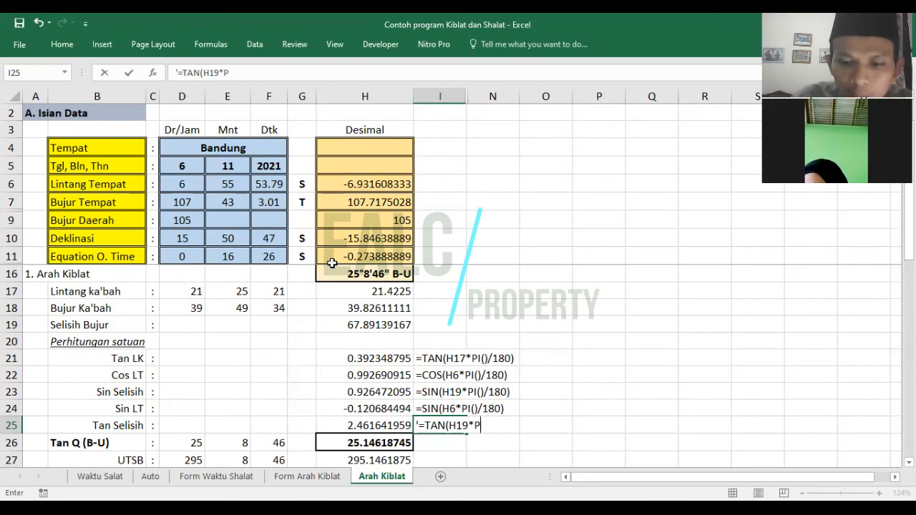
{"action": "type", "text": "I()/1"}
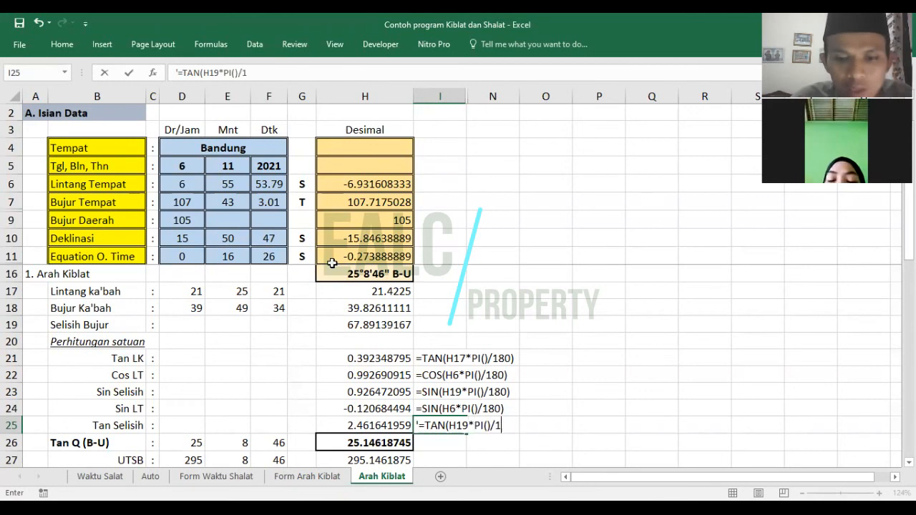
{"action": "type", "text": "80)"}
{"action": "key", "text": "Return"}
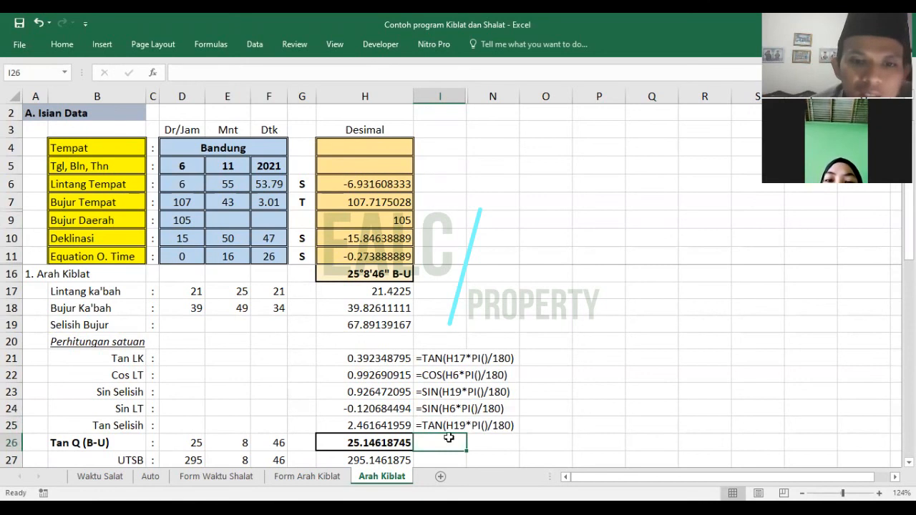
{"action": "left_click", "coordinate": [363, 425]}
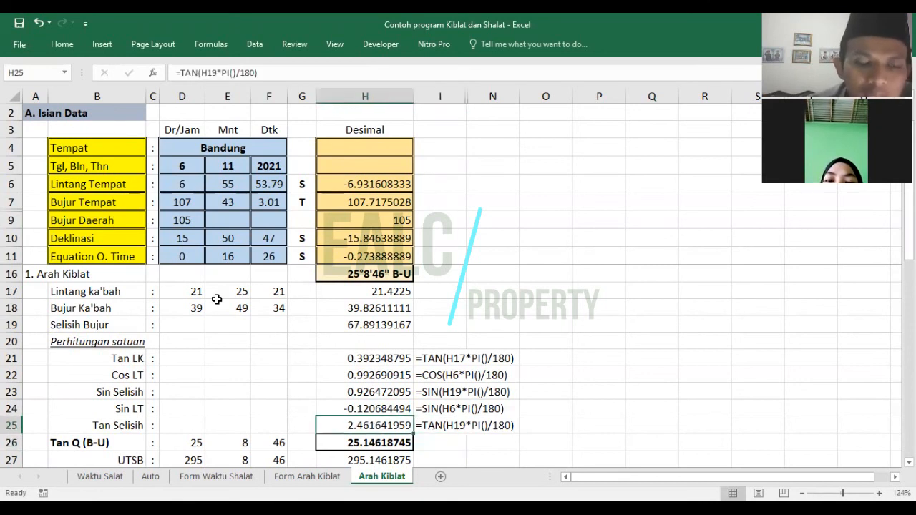
Examine the Tan Q (B-U) formula in H26 alongside the Tan LK, Cos LT and Sin LT cells it references
{"action": "key", "text": "Down"}
{"action": "key", "text": "Down"}
{"action": "key", "text": "Down"}
{"action": "key", "text": "Down"}
{"action": "key", "text": "Up"}
{"action": "key", "text": "Up"}
{"action": "key", "text": "Up"}
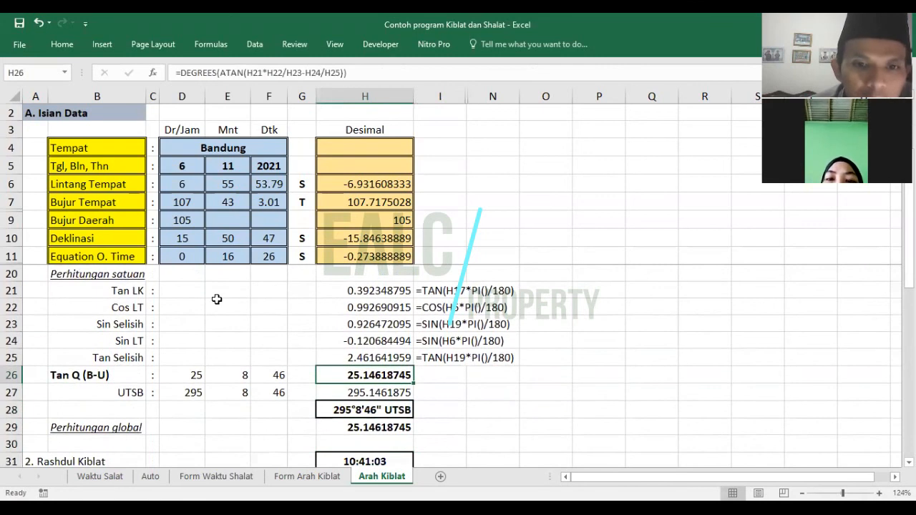
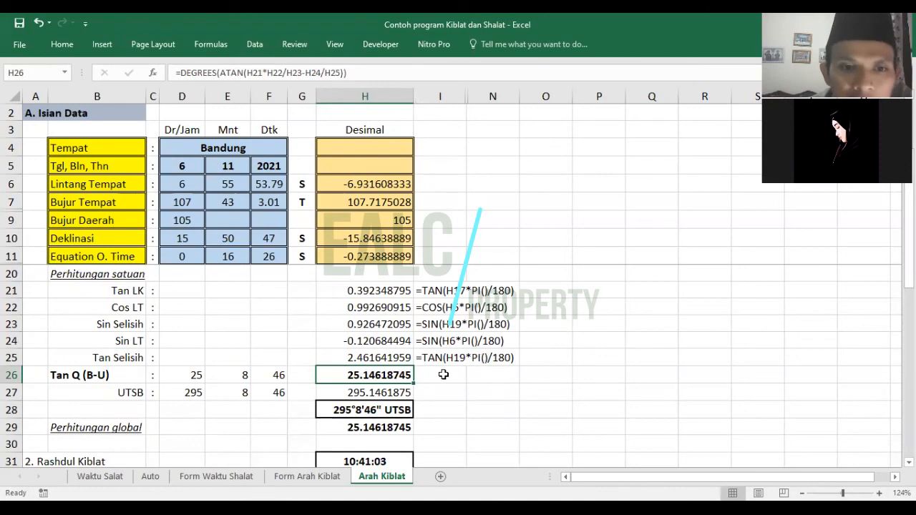
{"action": "left_click", "coordinate": [366, 290]}
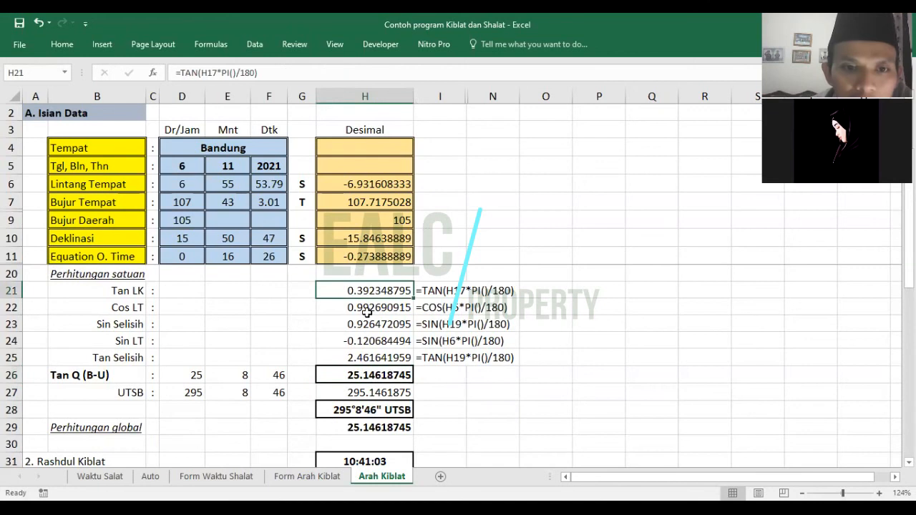
{"action": "left_click", "coordinate": [360, 377]}
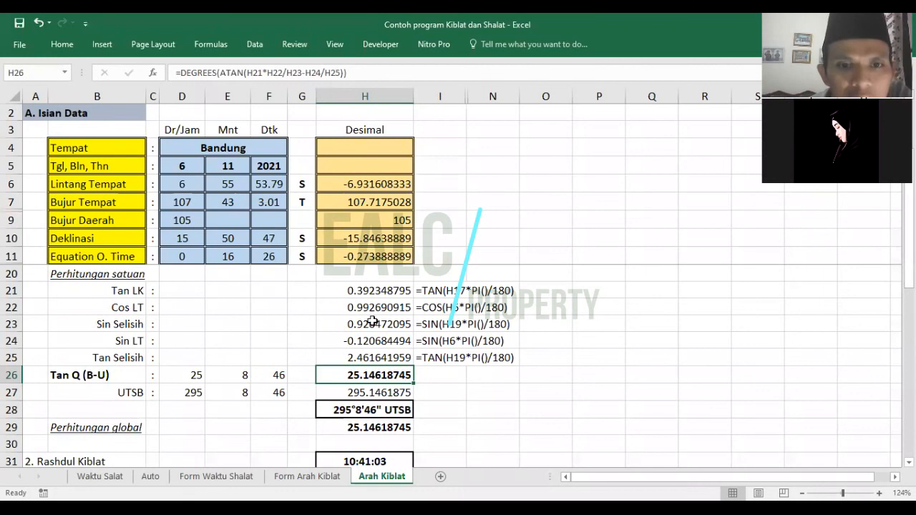
{"action": "left_click", "coordinate": [365, 290]}
{"action": "left_click", "coordinate": [363, 308]}
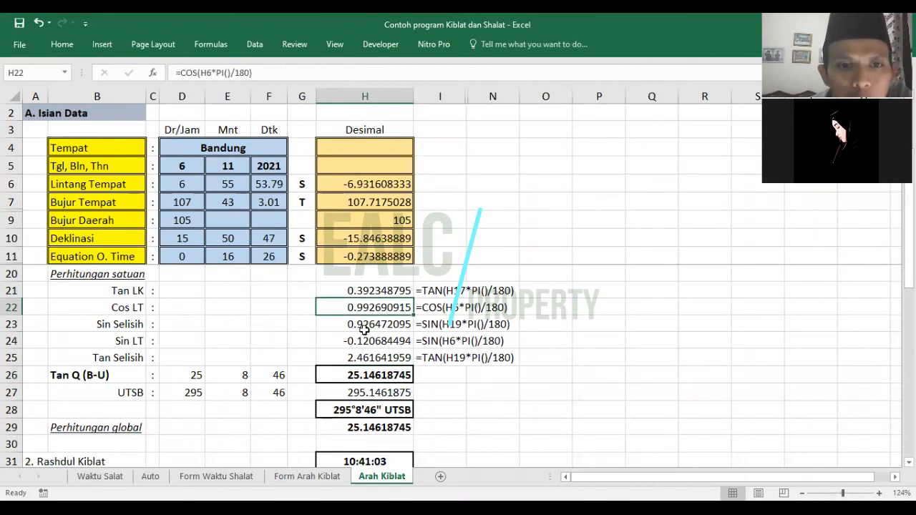
{"action": "left_click", "coordinate": [365, 341]}
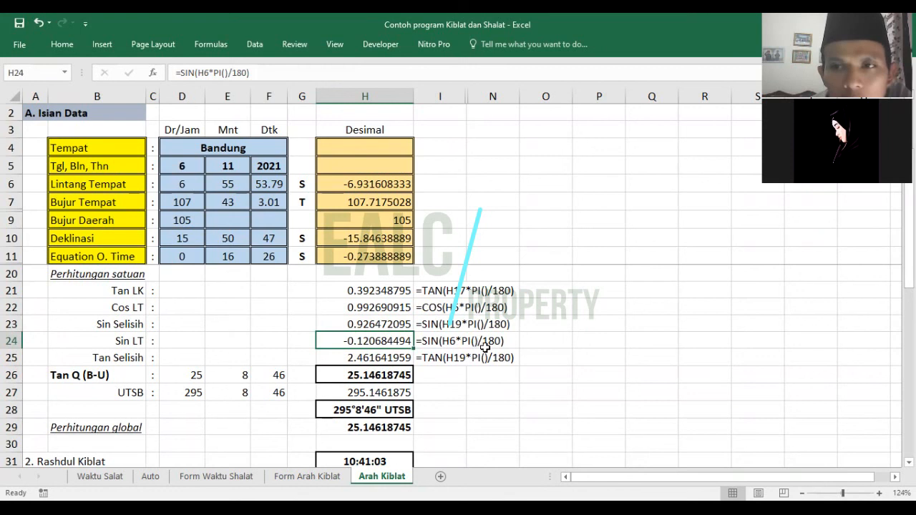
{"action": "left_click", "coordinate": [442, 376]}
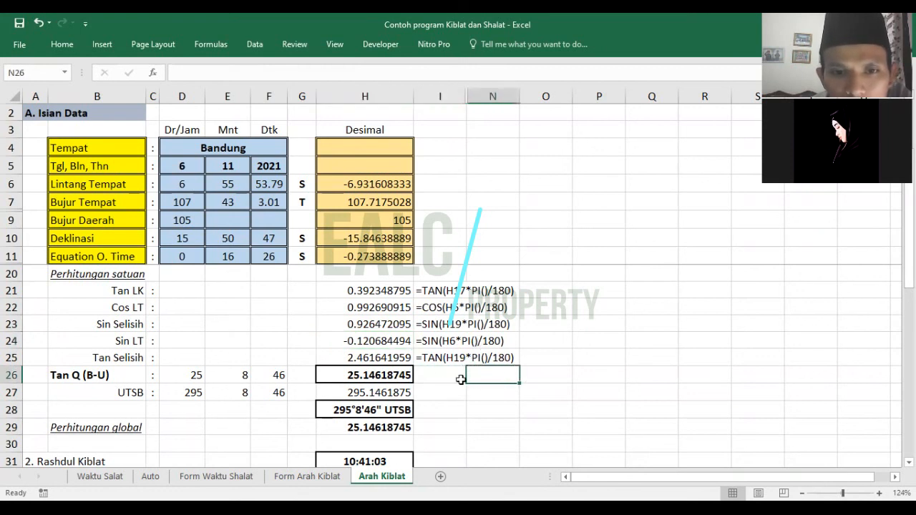
Inspect the Tan LK cell H21 and highlight the DEGREES(ATAN part of the Tan Q formula in H26, leaving the formula unedited
{"action": "left_click", "coordinate": [379, 377]}
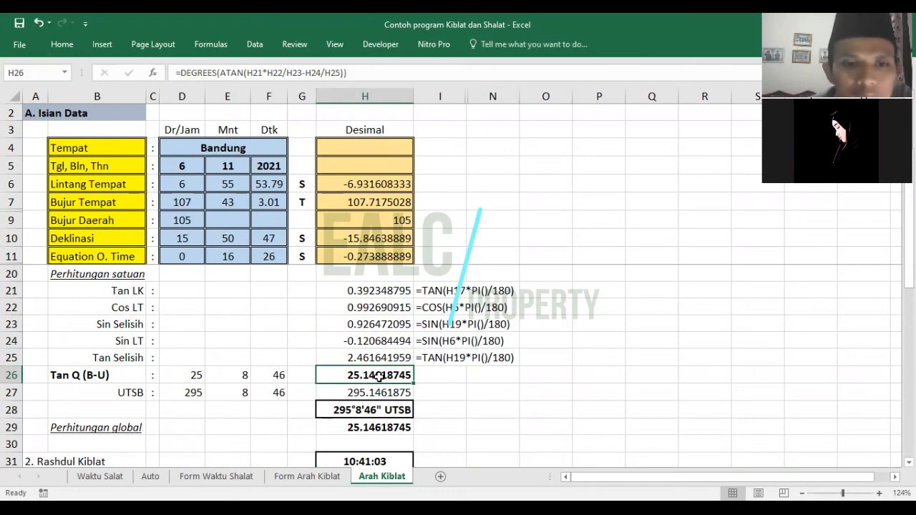
{"action": "left_click", "coordinate": [373, 290]}
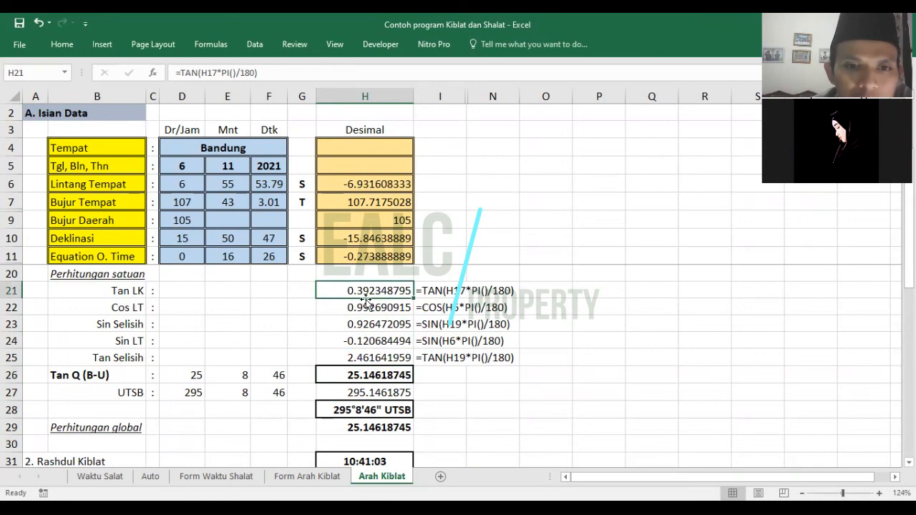
{"action": "left_click", "coordinate": [358, 375]}
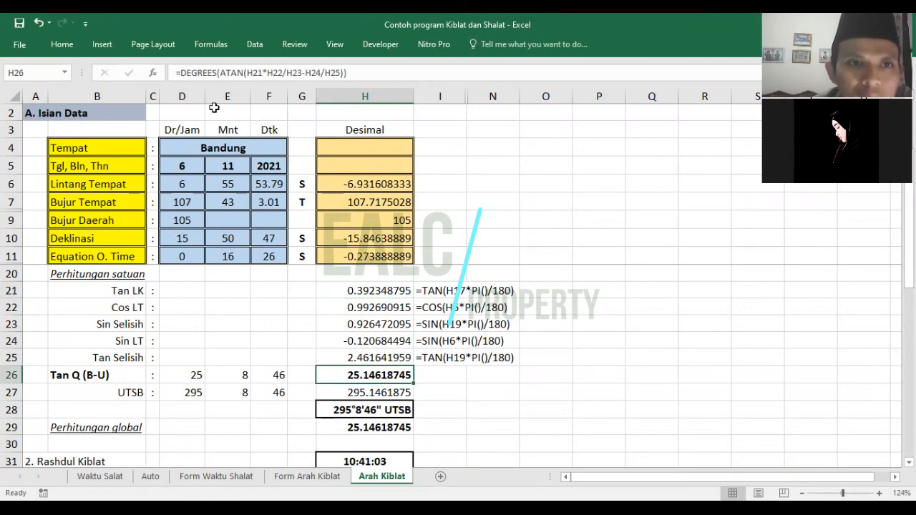
{"action": "left_click_drag", "start_coordinate": [181, 74], "coordinate": [241, 77]}
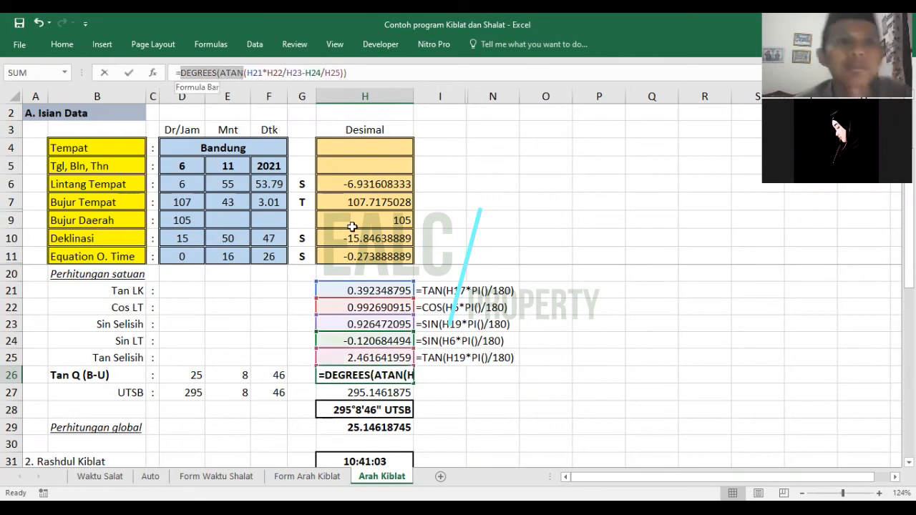
{"action": "key", "text": "Escape"}
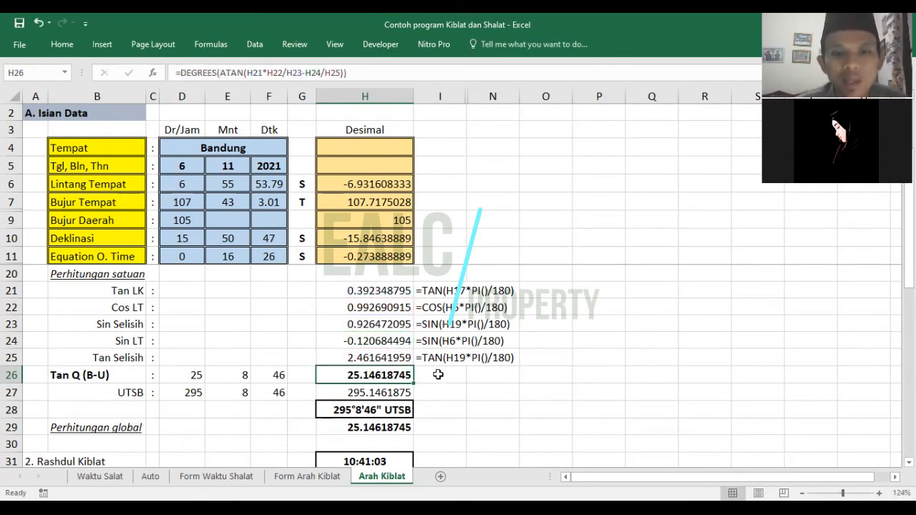
Start the Tan Q formula in I26 with ATAN nested inside the DEGREES function, =DEGREES(ATAN(
{"action": "left_click", "coordinate": [438, 374]}
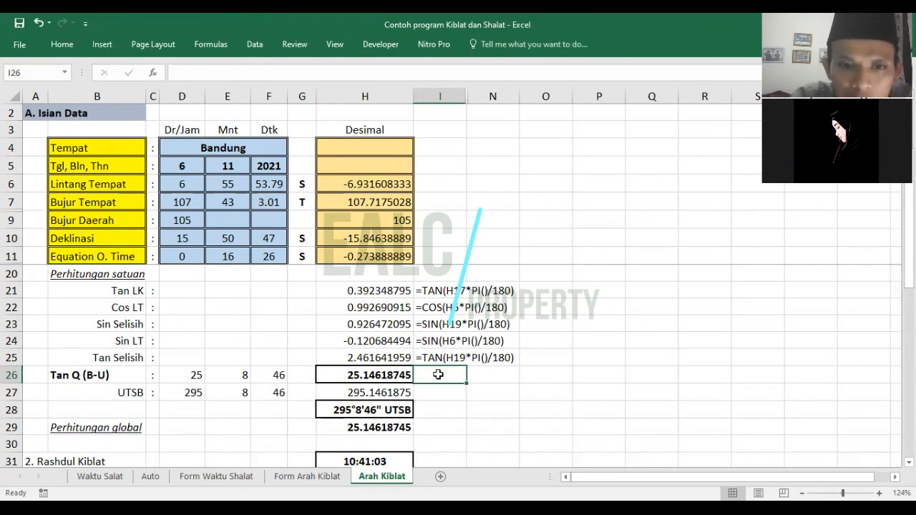
{"action": "key", "text": "Left"}
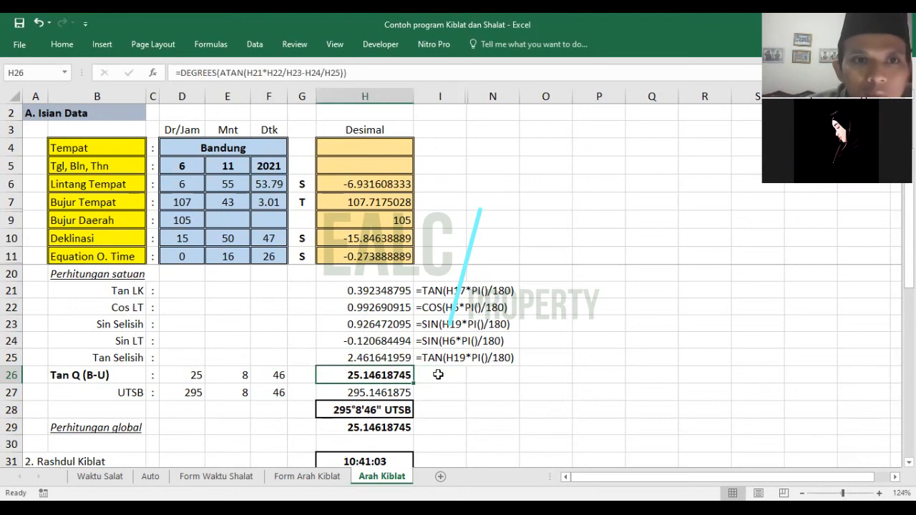
{"action": "left_click", "coordinate": [438, 375]}
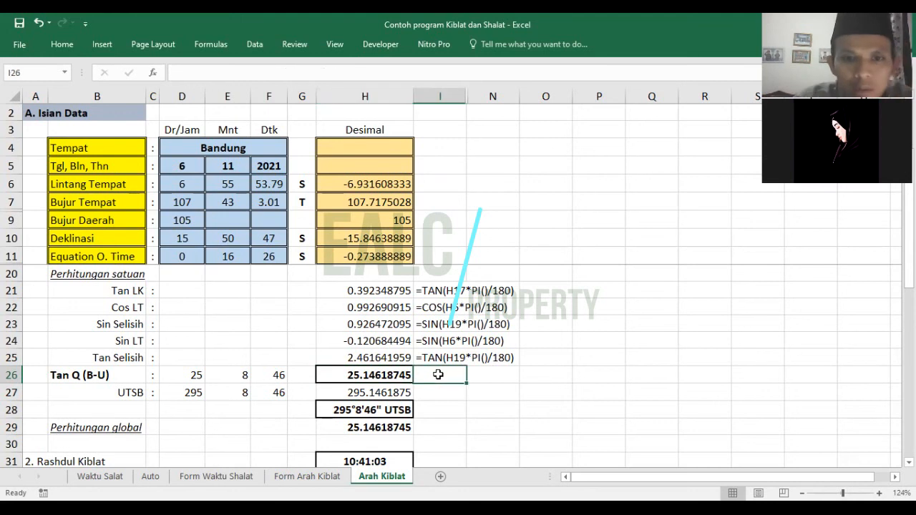
{"action": "type", "text": "="}
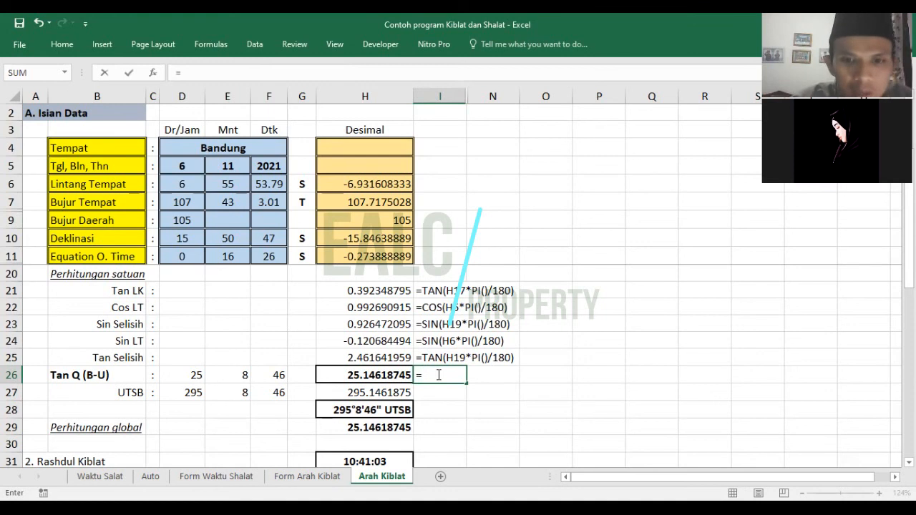
{"action": "type", "text": "DEG"}
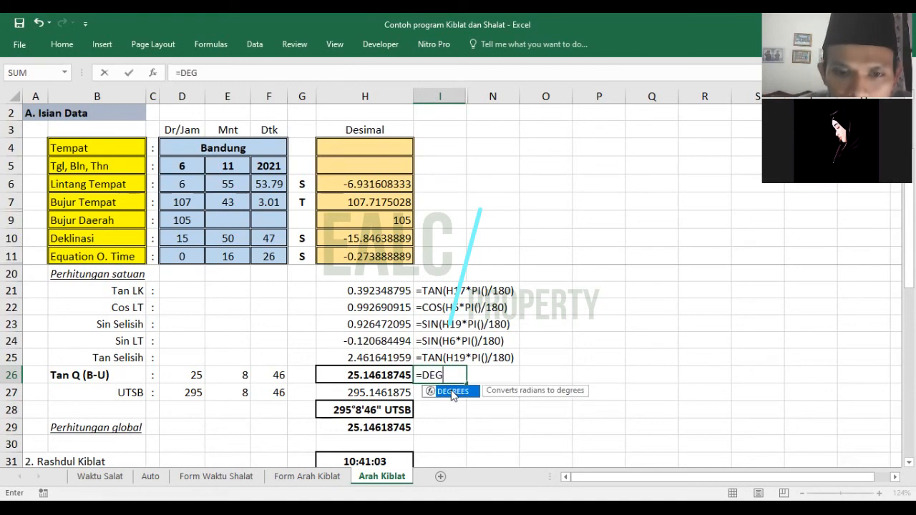
{"action": "double_click", "coordinate": [452, 392]}
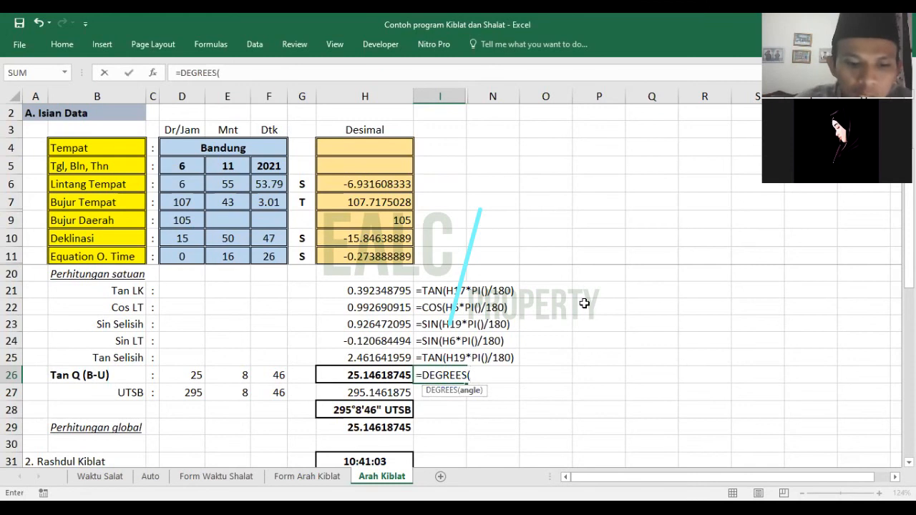
{"action": "type", "text": "A"}
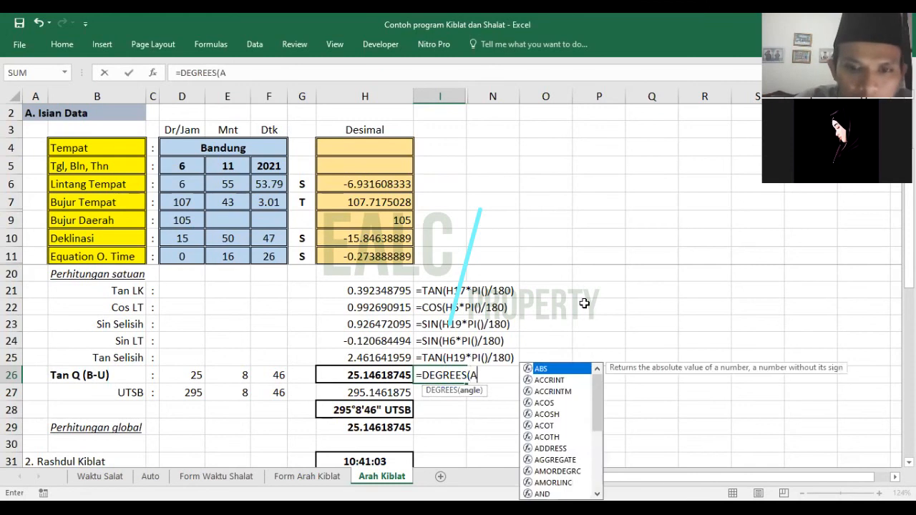
{"action": "type", "text": "TA"}
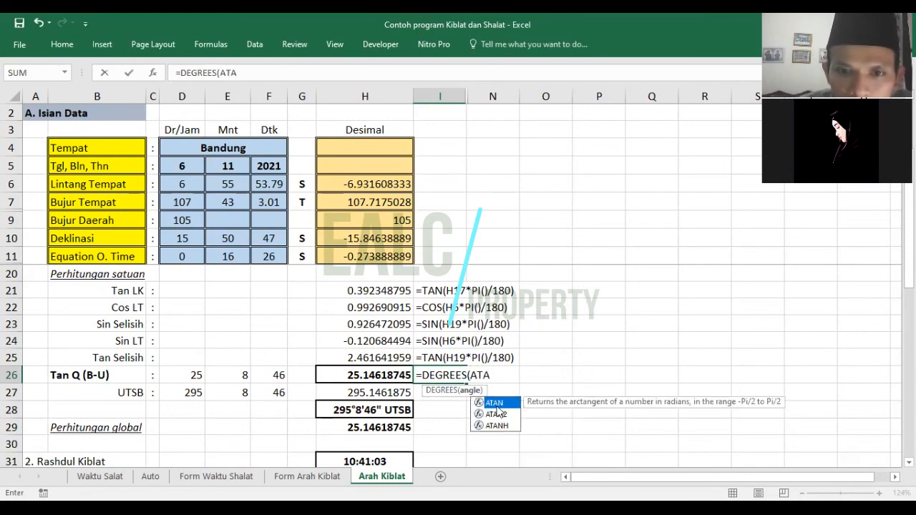
{"action": "key", "text": "Tab"}
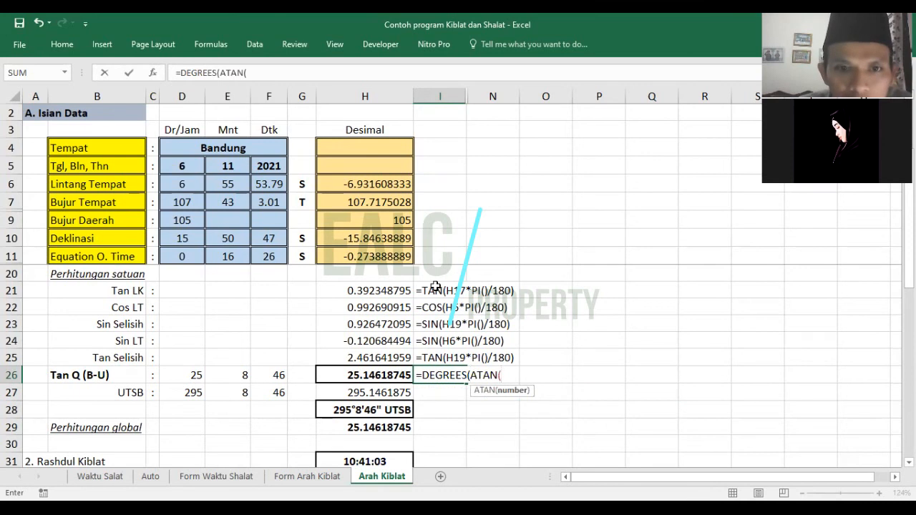
Complete the I26 formula as =DEGREES(ATAN(H21*H22/H23-H24/H25)), referencing the unit results and accepting the proposed closing-parenthesis correction
{"action": "left_click", "coordinate": [371, 290]}
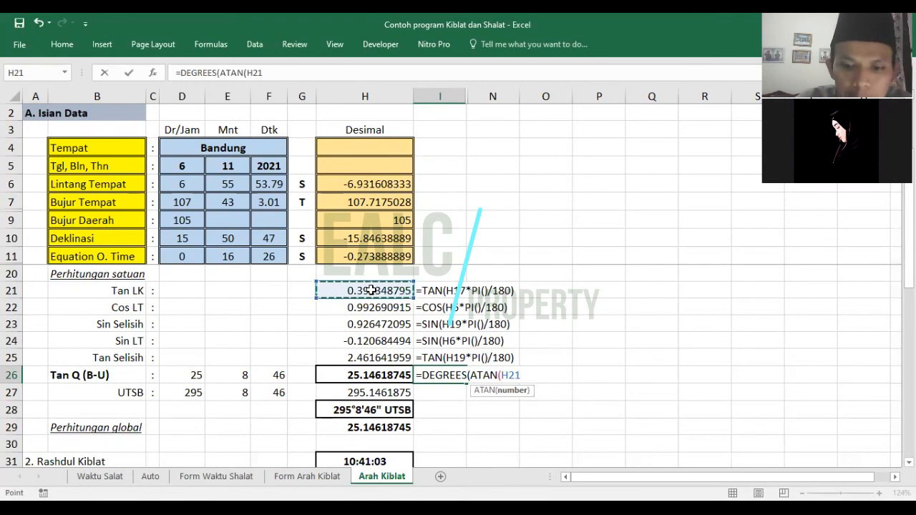
{"action": "type", "text": "*"}
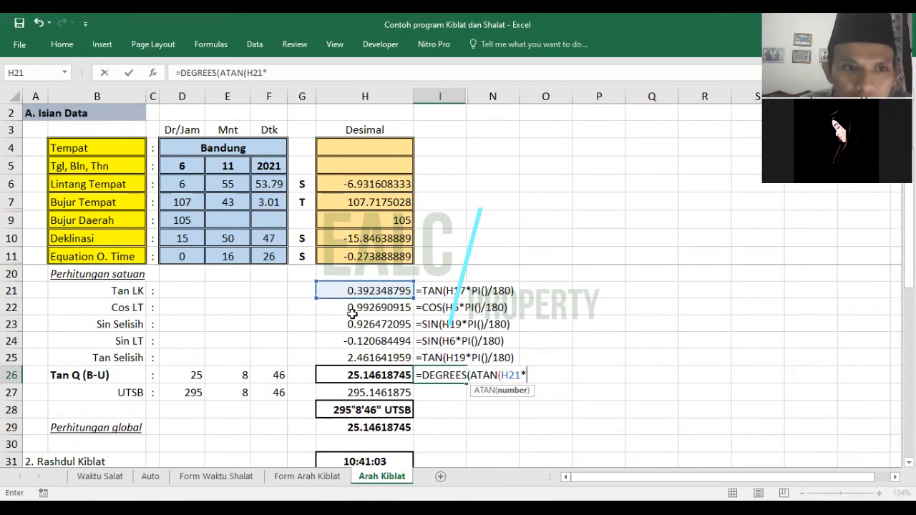
{"action": "left_click", "coordinate": [351, 322]}
{"action": "left_click", "coordinate": [351, 308]}
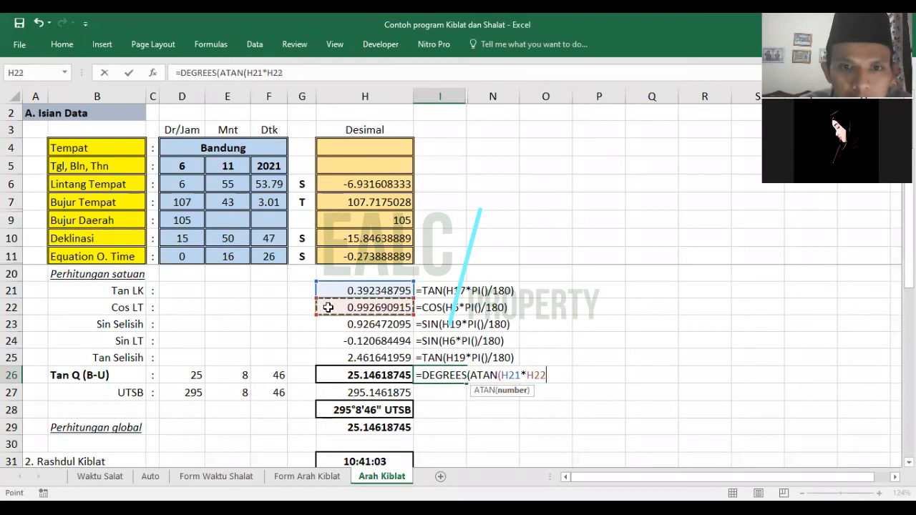
{"action": "type", "text": "/"}
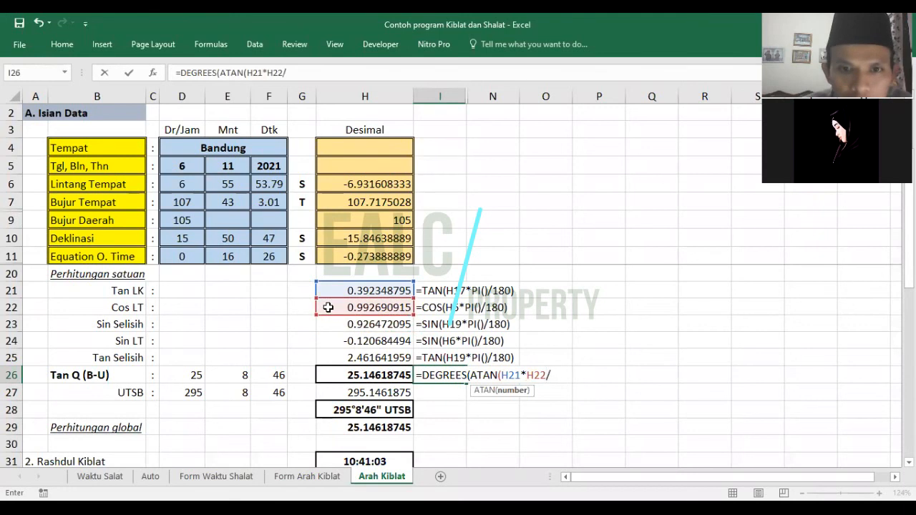
{"action": "left_click", "coordinate": [361, 324]}
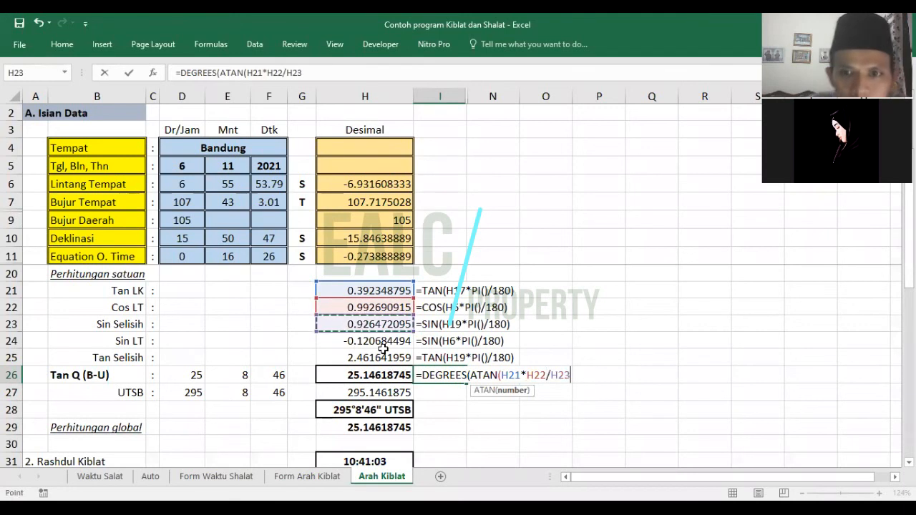
{"action": "type", "text": "-"}
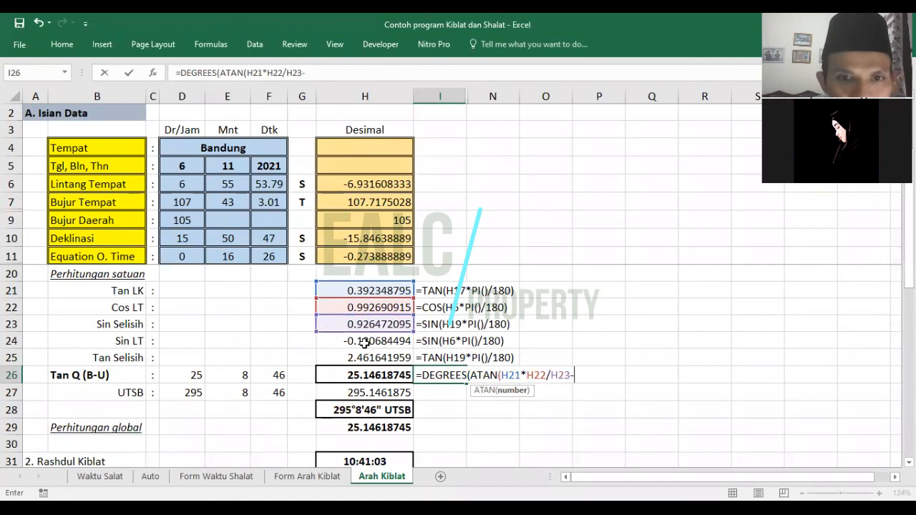
{"action": "left_click", "coordinate": [362, 340]}
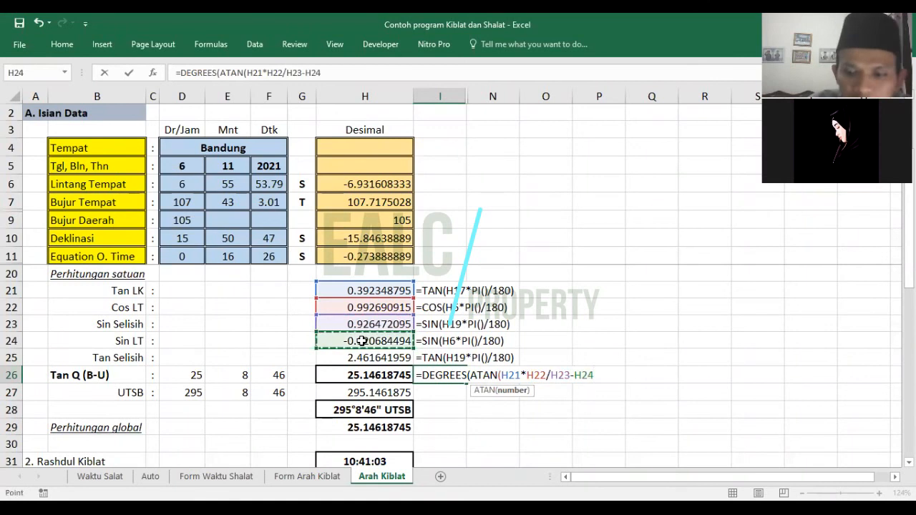
{"action": "type", "text": "/"}
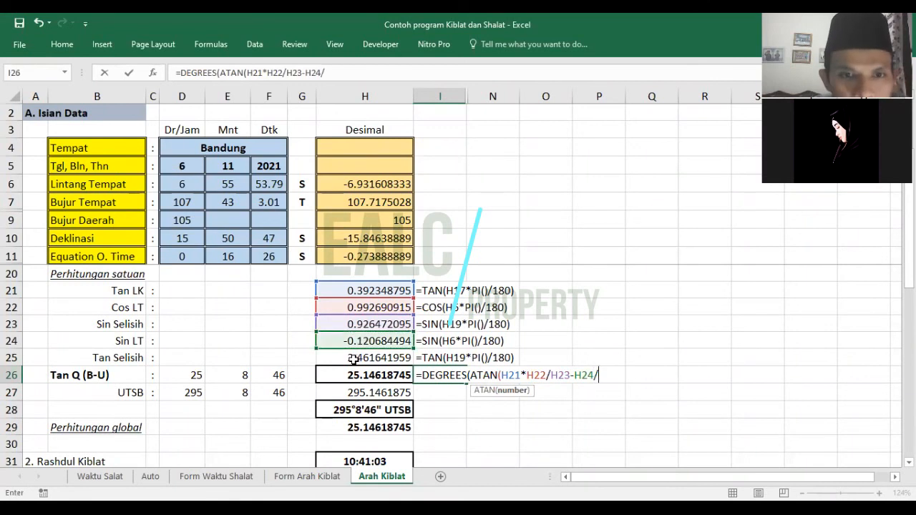
{"action": "left_click", "coordinate": [353, 358]}
{"action": "type", "text": ")"}
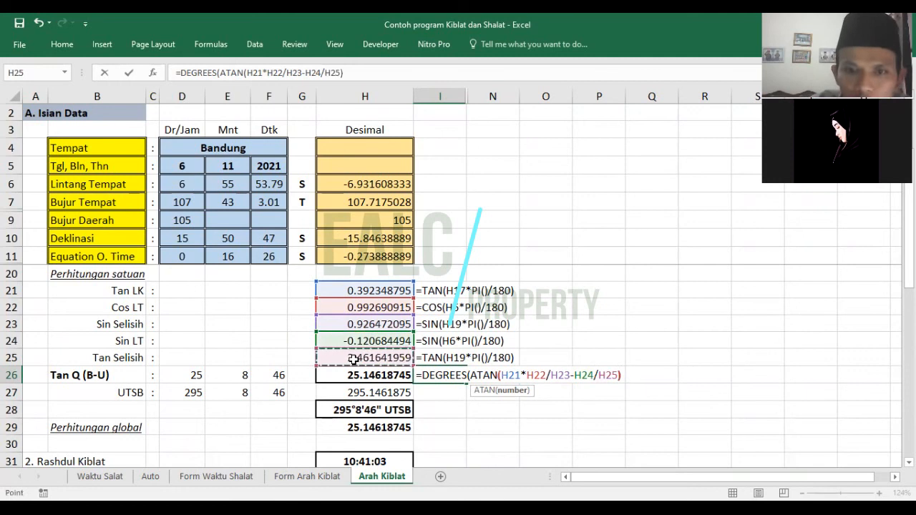
{"action": "key", "text": "Return"}
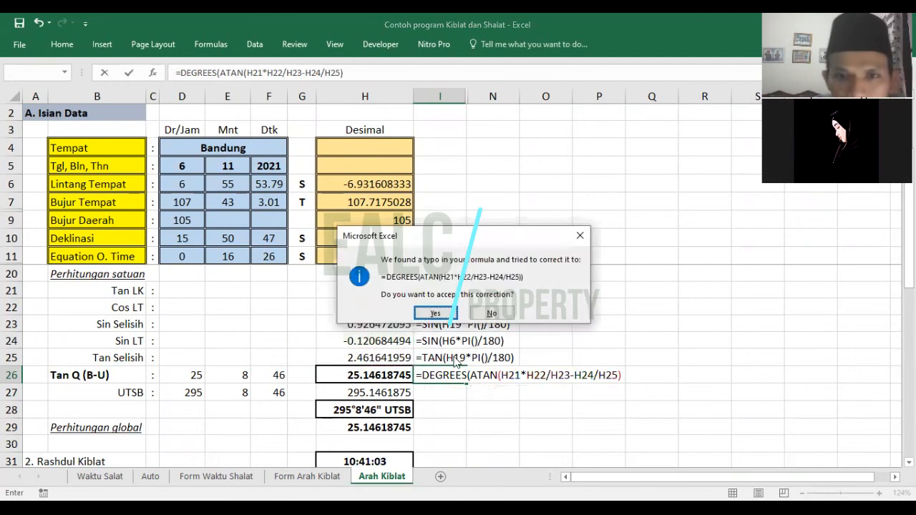
{"action": "key", "text": "Return"}
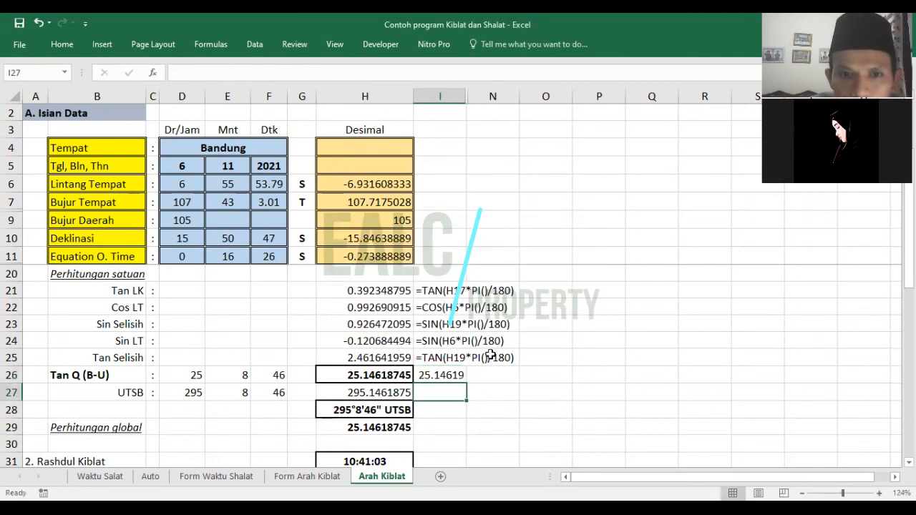
Compare the Tan Q formulas in I26 and H26, and inspect the INT formula in degrees cell D26 without changing it
{"action": "key", "text": "Up"}
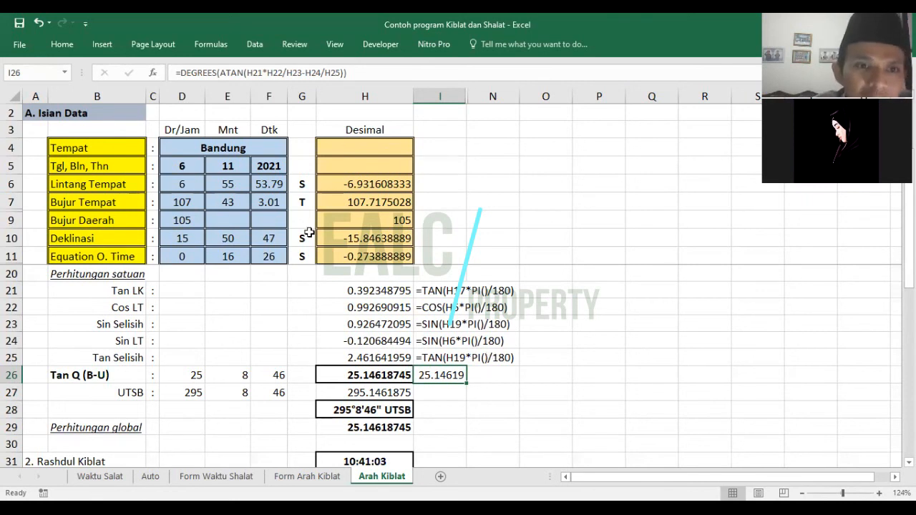
{"action": "left_click", "coordinate": [371, 378]}
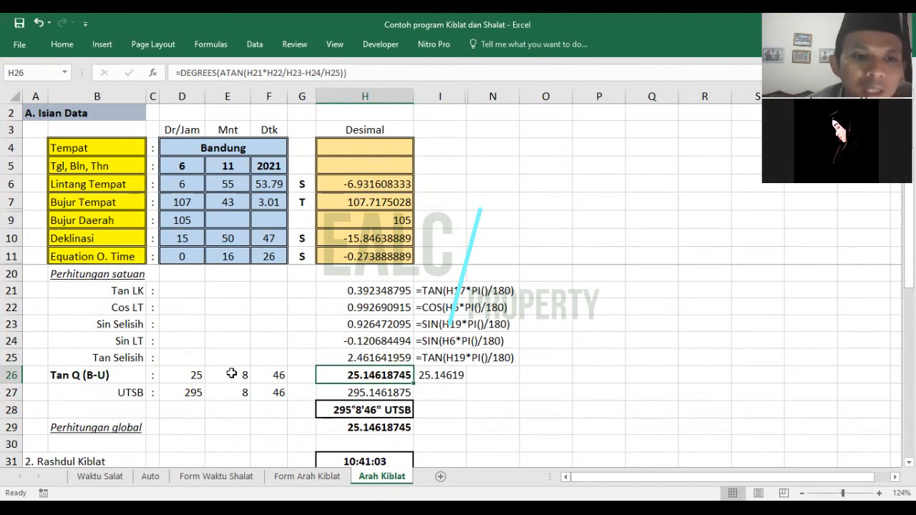
{"action": "left_click", "coordinate": [196, 375]}
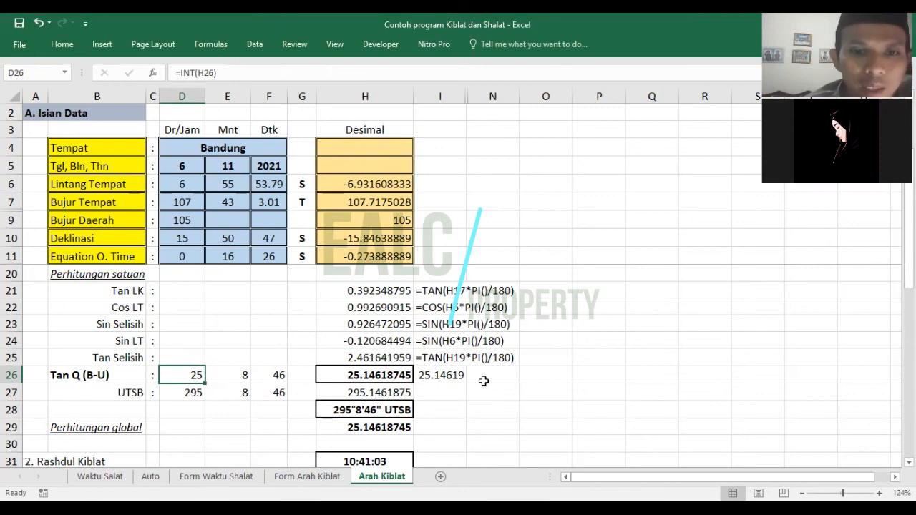
{"action": "double_click", "coordinate": [180, 375]}
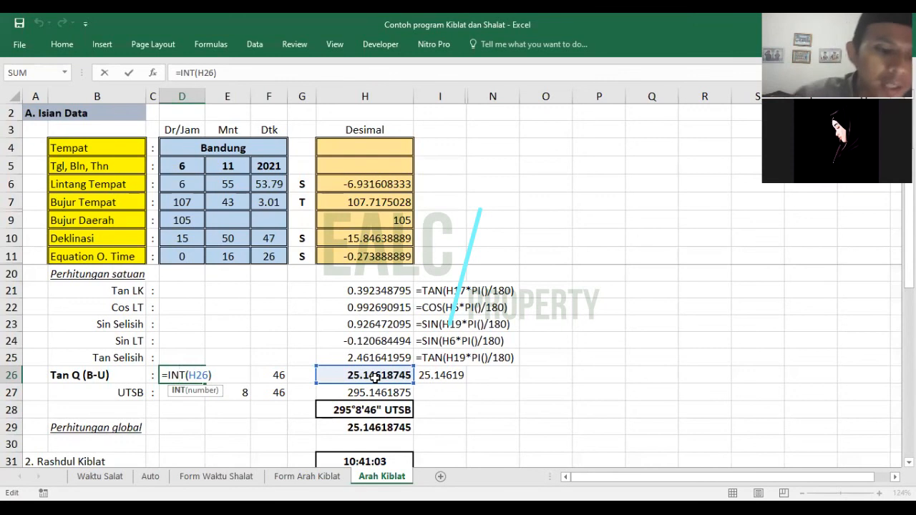
{"action": "key", "text": "ctrl+Return"}
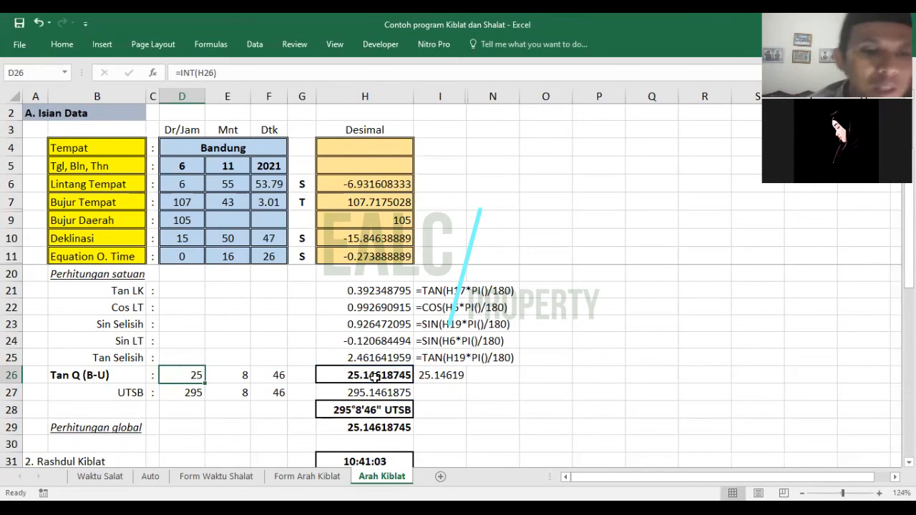
Enter =TRUNC(I26,2) in N26 to truncate the Tan Q result to two decimal digits
{"action": "key", "text": "Right"}
{"action": "key", "text": "Right"}
{"action": "key", "text": "Right"}
{"action": "key", "text": "Right"}
{"action": "key", "text": "Right"}
{"action": "key", "text": "Right"}
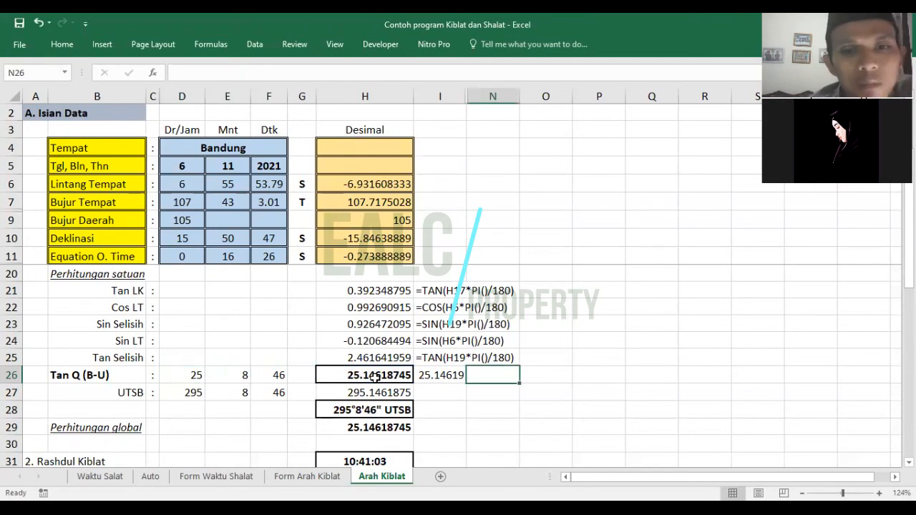
{"action": "type", "text": "="}
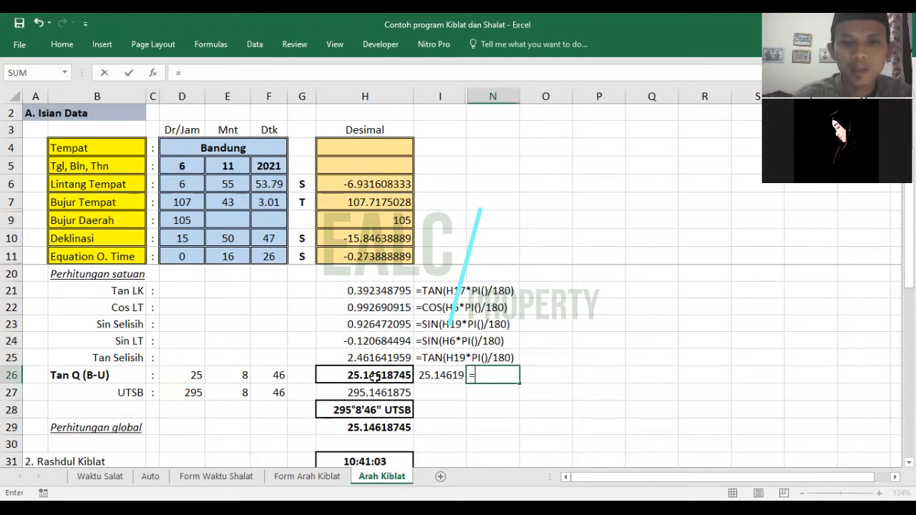
{"action": "type", "text": "TRU"}
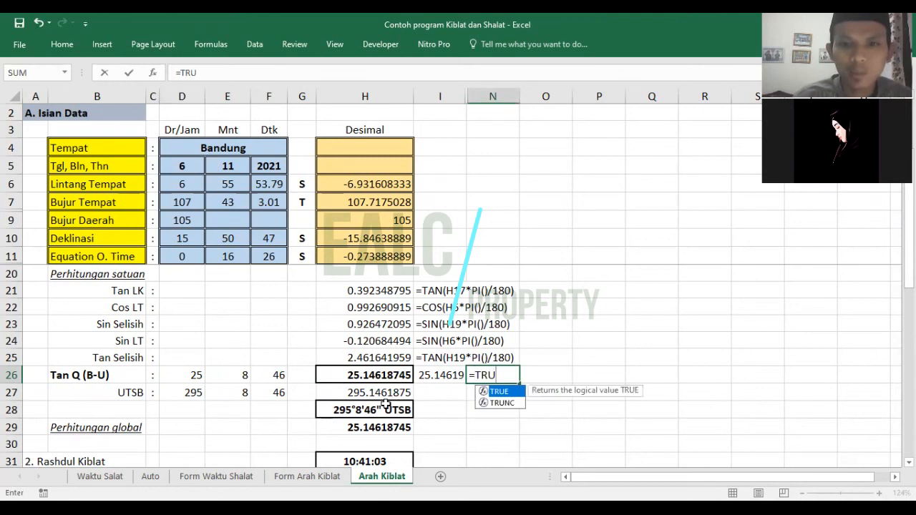
{"action": "double_click", "coordinate": [503, 404]}
{"action": "left_click", "coordinate": [433, 375]}
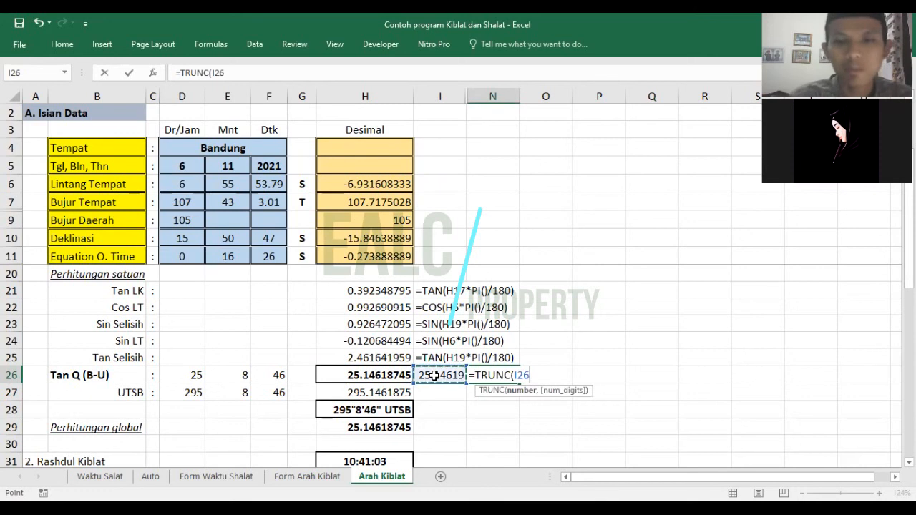
{"action": "type", "text": ","}
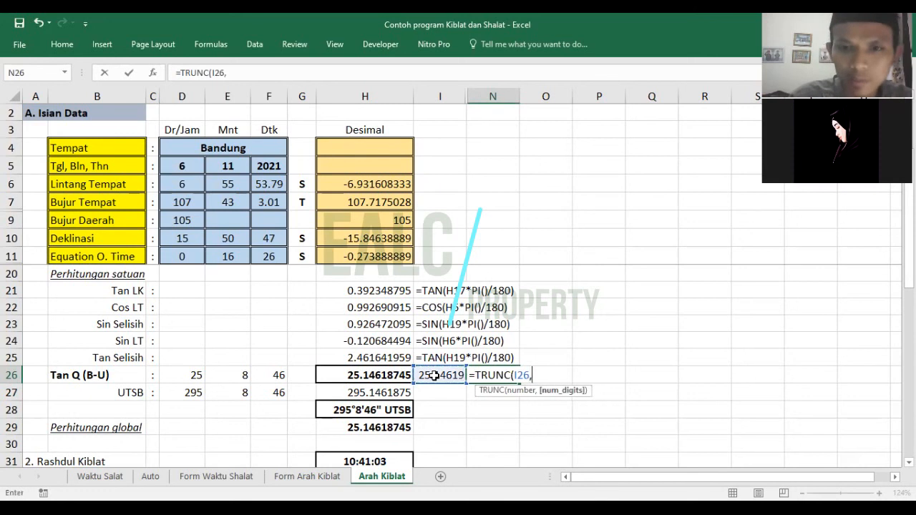
{"action": "type", "text": "2)"}
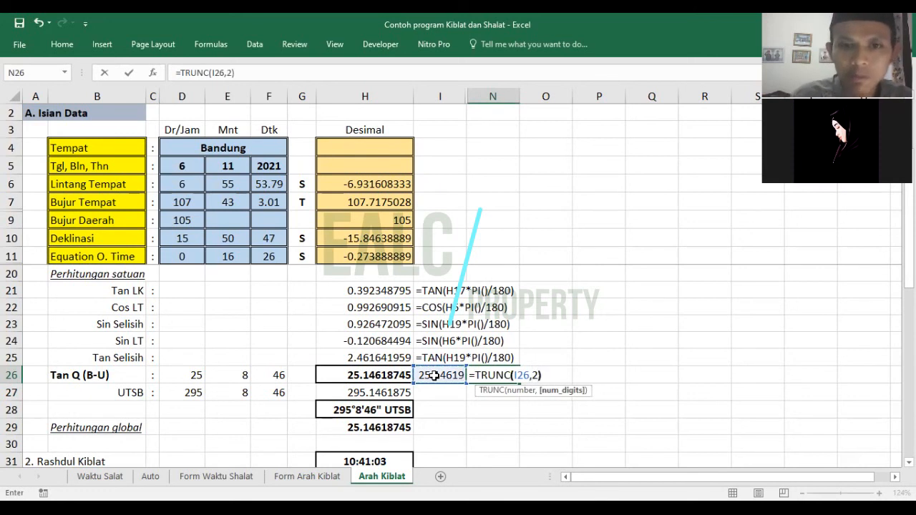
{"action": "key", "text": "Return"}
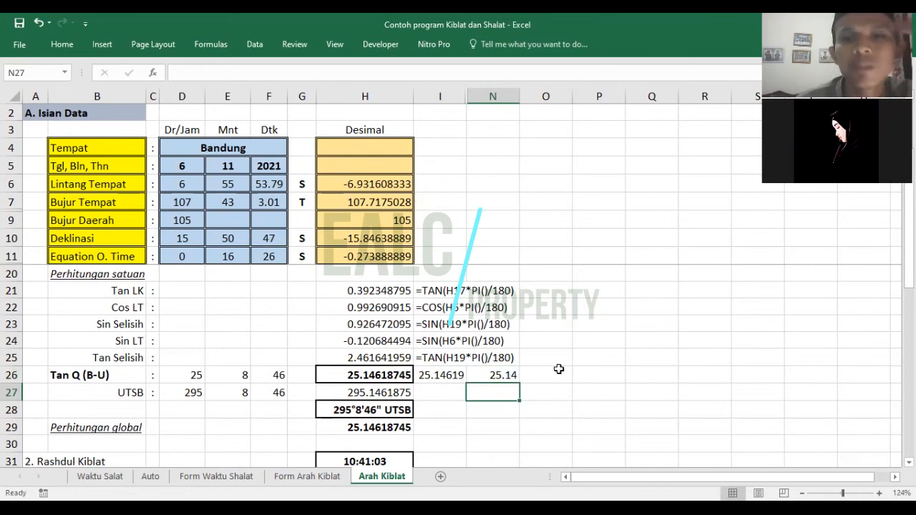
Change the TRUNC digits argument in N26 to 0 so the formula reads =TRUNC(I26,0)
{"action": "key", "text": "Up"}
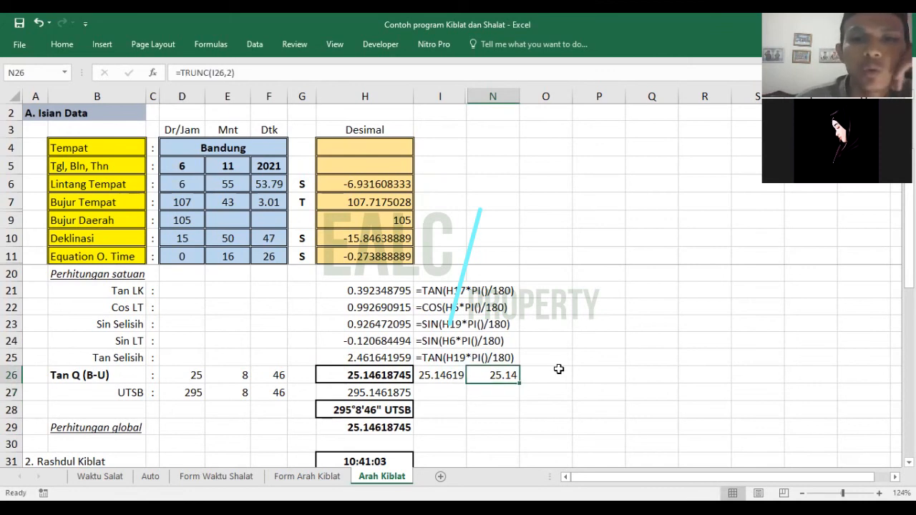
{"action": "left_click", "coordinate": [228, 73]}
{"action": "key", "text": "BackSpace"}
{"action": "type", "text": "0"}
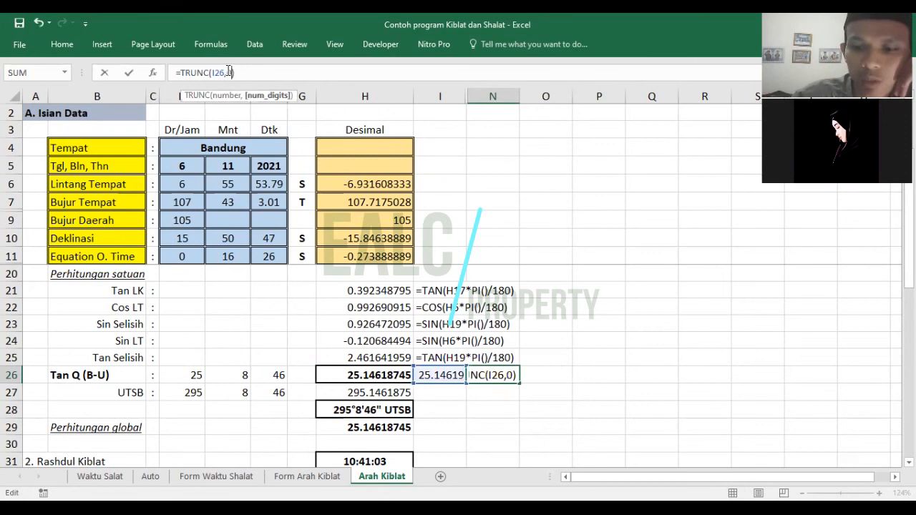
{"action": "key", "text": "Return"}
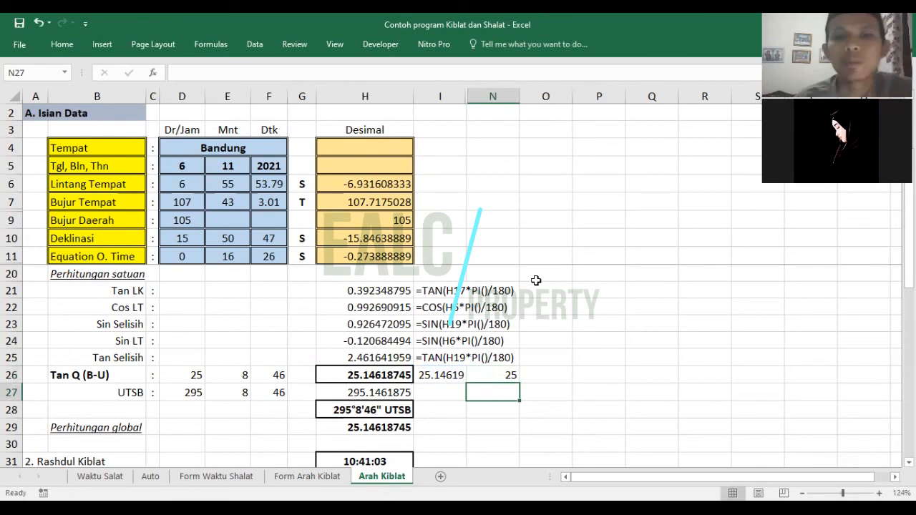
Change the TRUNC digits argument in N26 to 3 so the formula reads =TRUNC(I26,3)
{"action": "key", "text": "Up"}
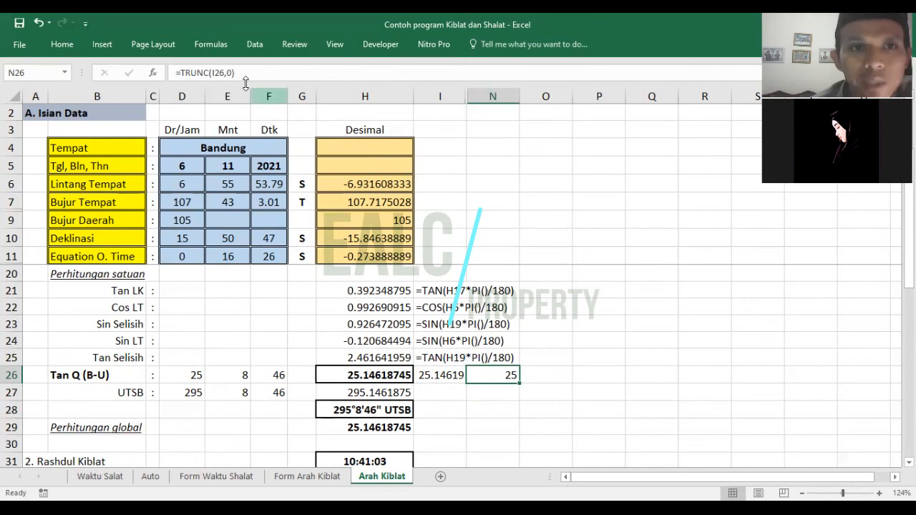
{"action": "key", "text": "F2"}
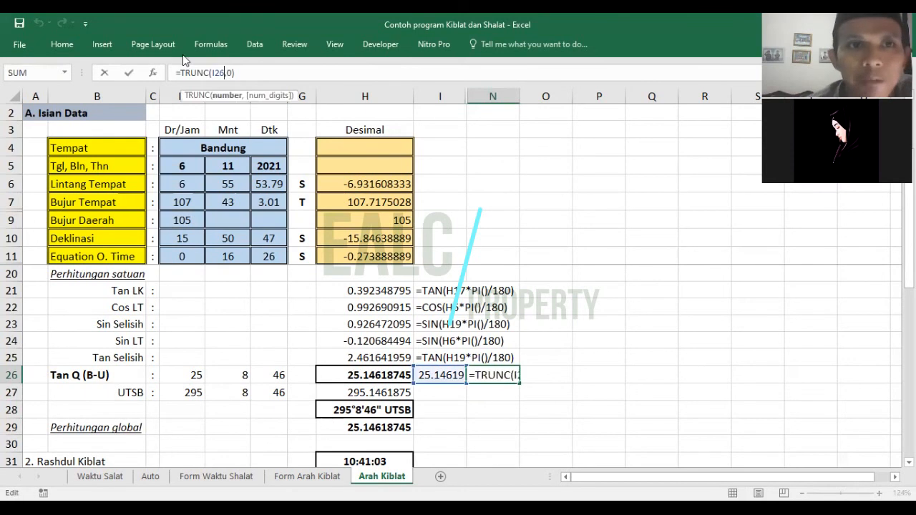
{"action": "key", "text": "Left"}
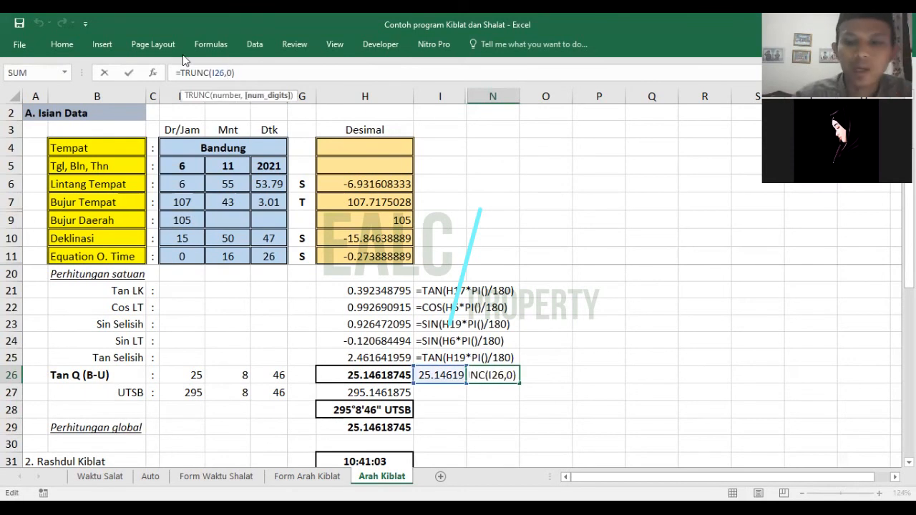
{"action": "key", "text": "BackSpace"}
{"action": "type", "text": "3"}
{"action": "key", "text": "Return"}
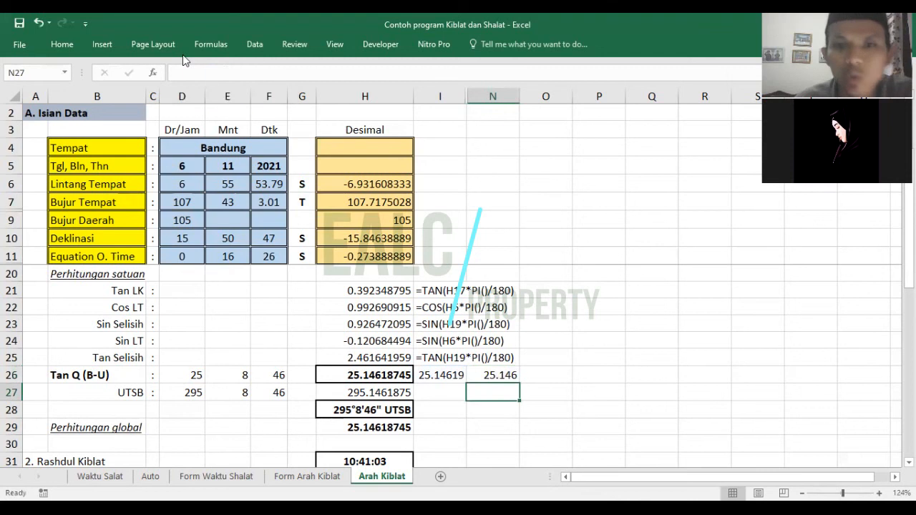
Set the TRUNC digits argument in N26 to 2, making the formula =TRUNC(I26,2)
{"action": "key", "text": "Up"}
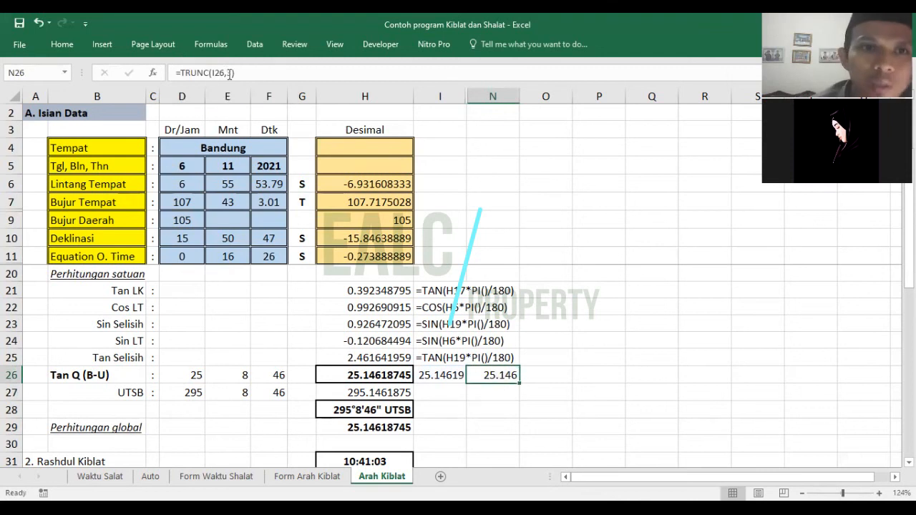
{"action": "left_click", "coordinate": [214, 73]}
{"action": "key", "text": "BackSpace"}
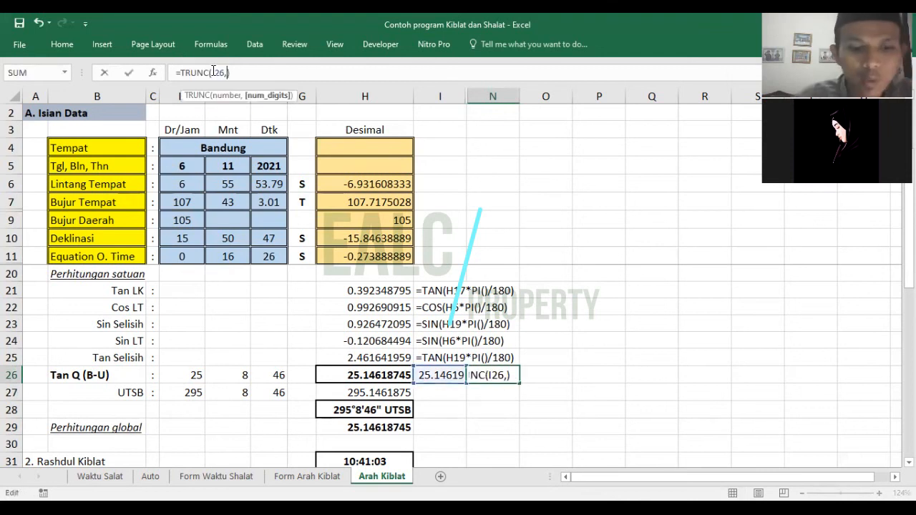
{"action": "type", "text": "2"}
{"action": "key", "text": "Return"}
{"action": "key", "text": "Up"}
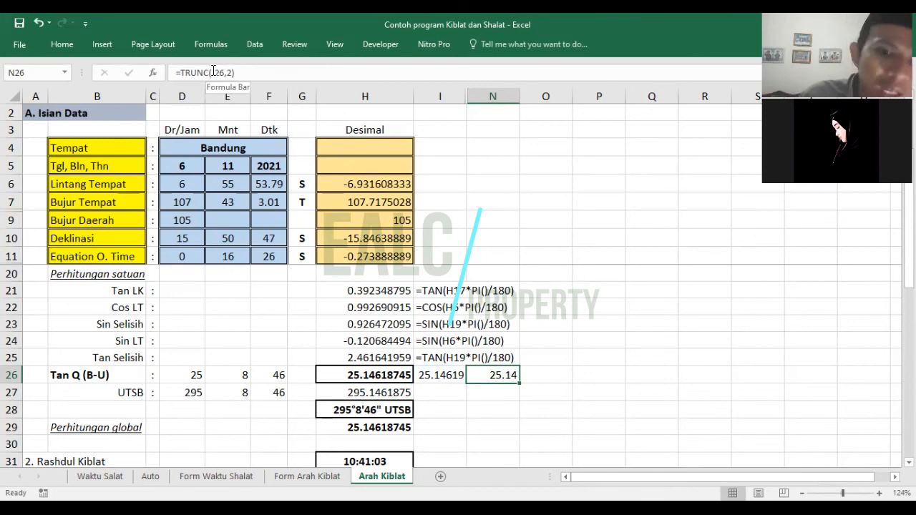
Replace the N26 formula with =INT(I26) to take the integer part of the Tan Q result
{"action": "type", "text": "=INT"}
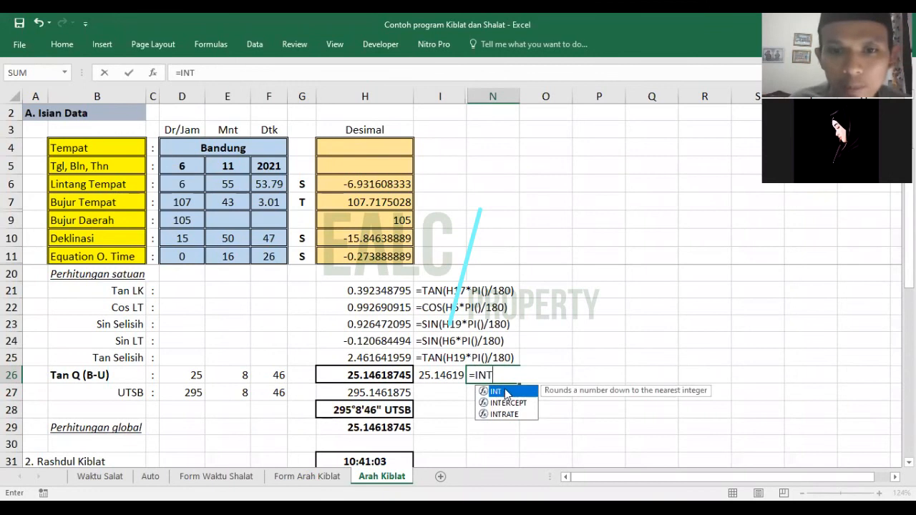
{"action": "double_click", "coordinate": [501, 392]}
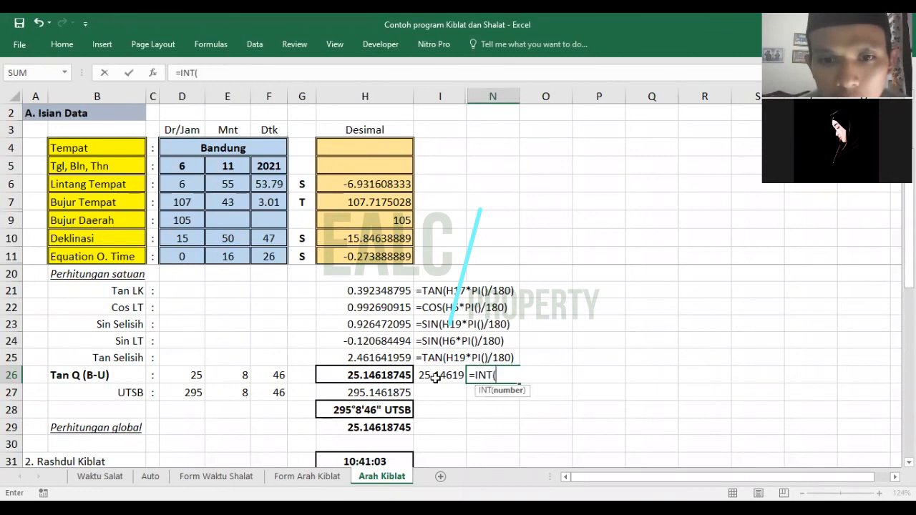
{"action": "left_click", "coordinate": [436, 378]}
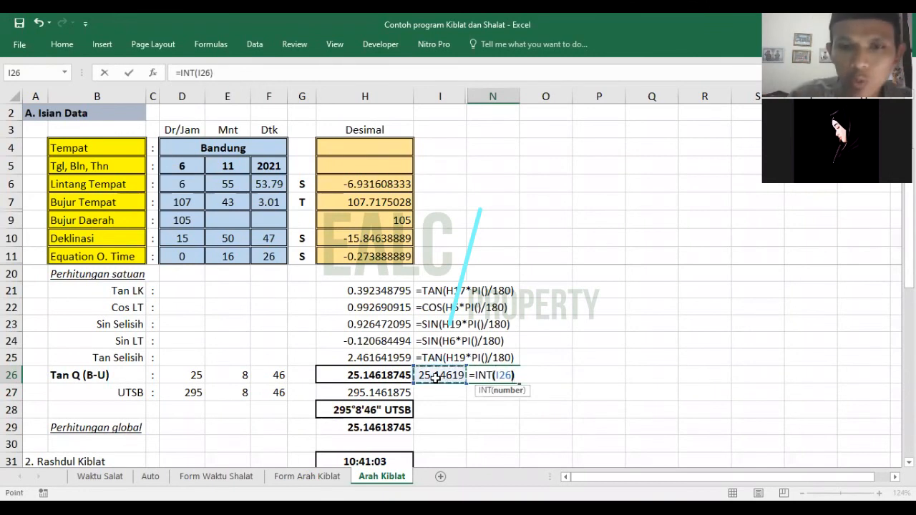
{"action": "type", "text": ")"}
{"action": "key", "text": "Return"}
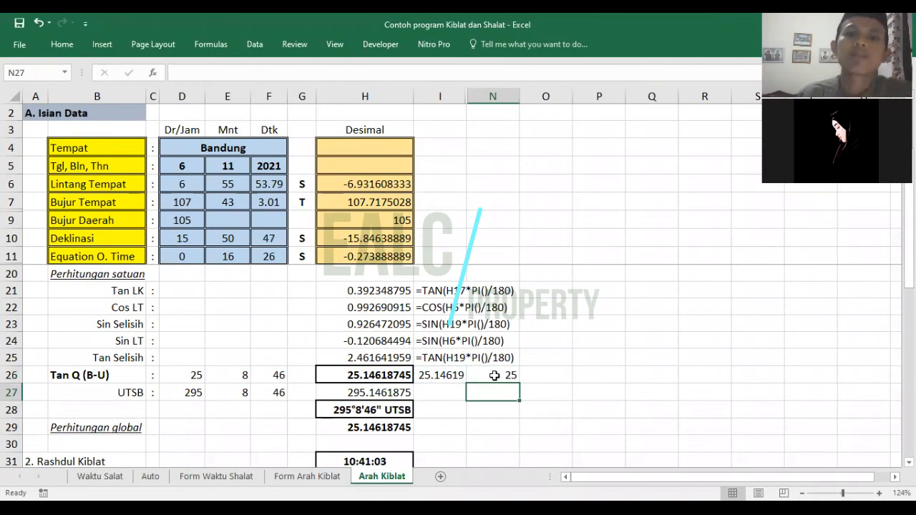
Clear the trial formula from N26 and inspect the existing arcminute formula in E26
{"action": "left_click", "coordinate": [493, 376]}
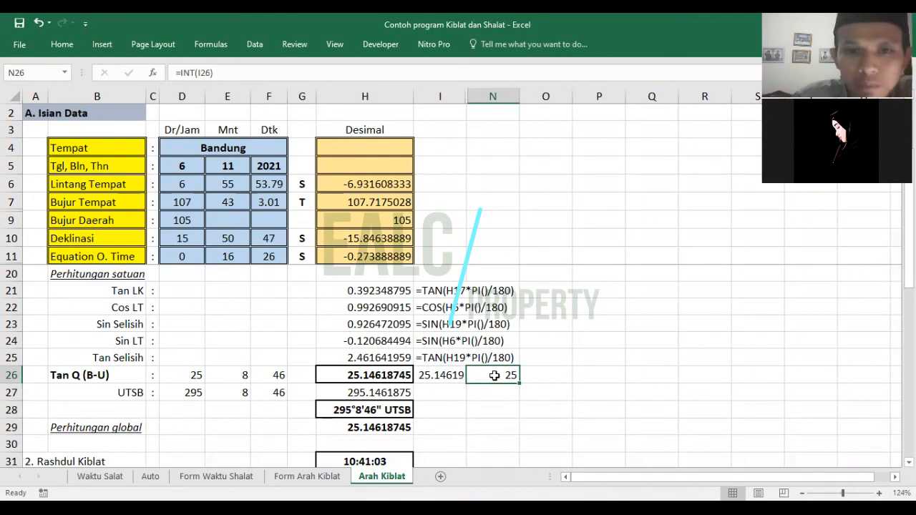
{"action": "key", "text": "Delete"}
{"action": "left_click", "coordinate": [226, 373]}
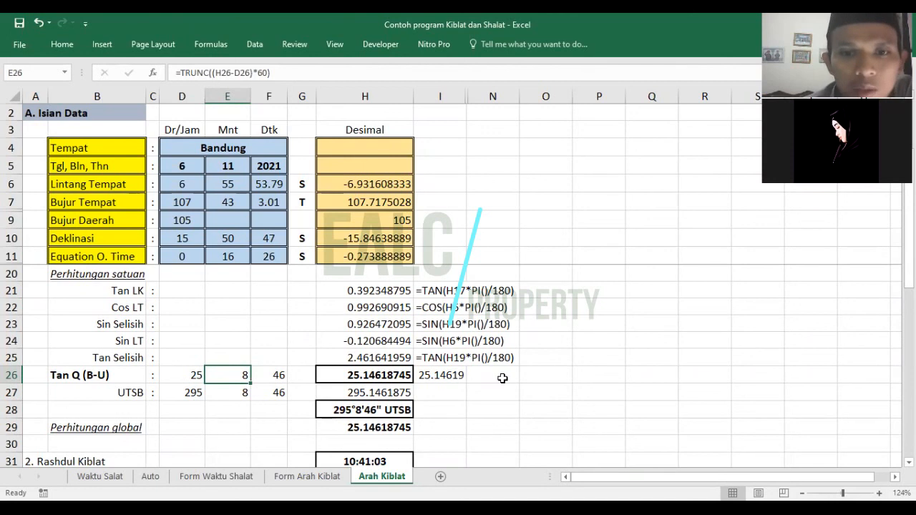
Enter =TRUNC((I26-D26)*60) in O26 to extract the minutes of the Tan Q angle
{"action": "left_click", "coordinate": [531, 377]}
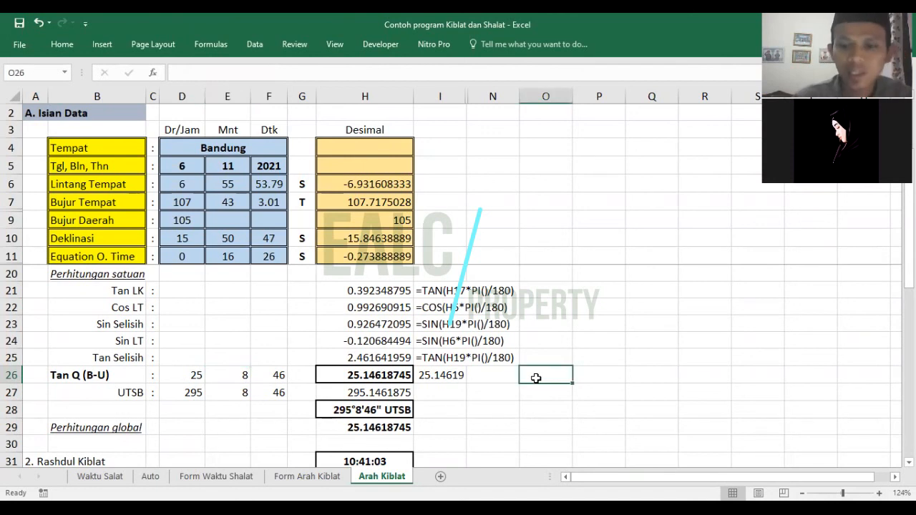
{"action": "type", "text": "="}
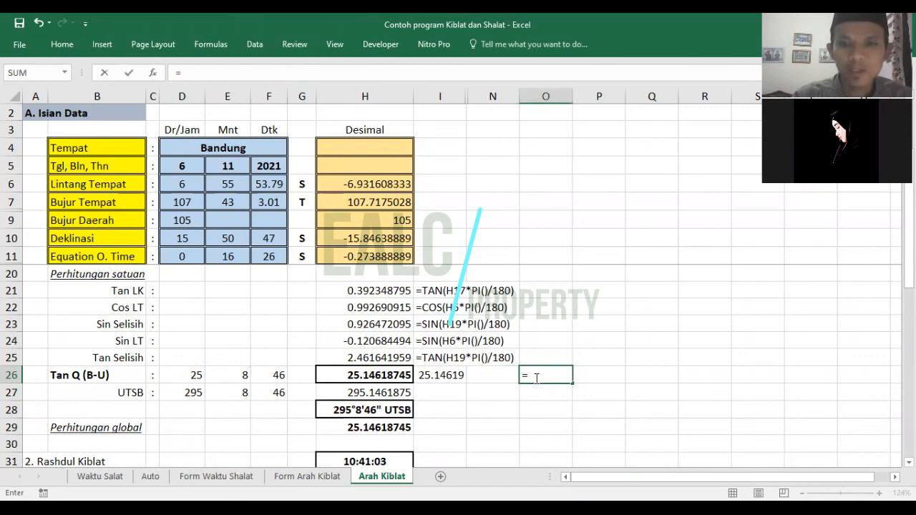
{"action": "type", "text": "TRUN"}
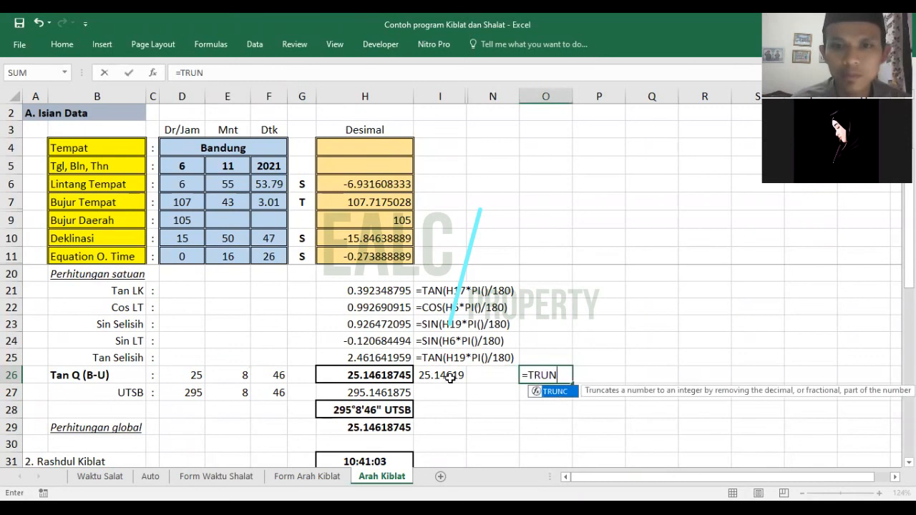
{"action": "key", "text": "Tab"}
{"action": "type", "text": "("}
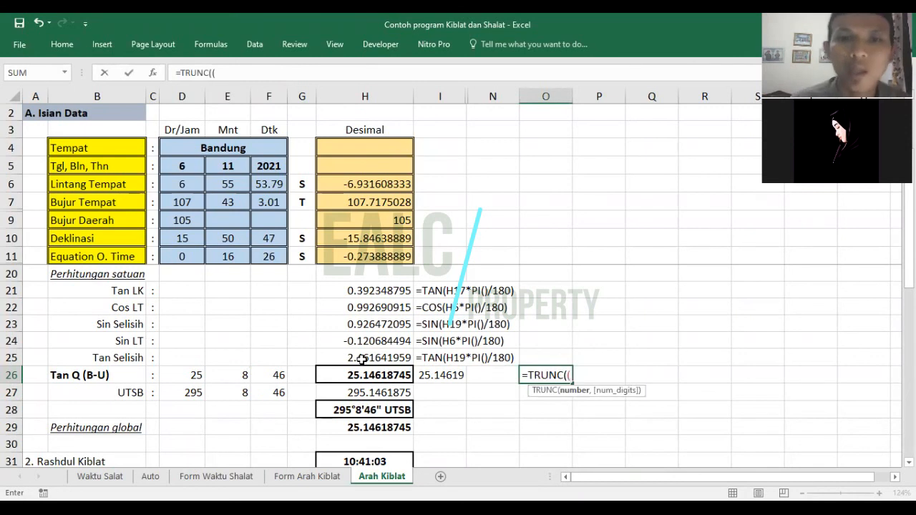
{"action": "left_click", "coordinate": [434, 375]}
{"action": "type", "text": "-"}
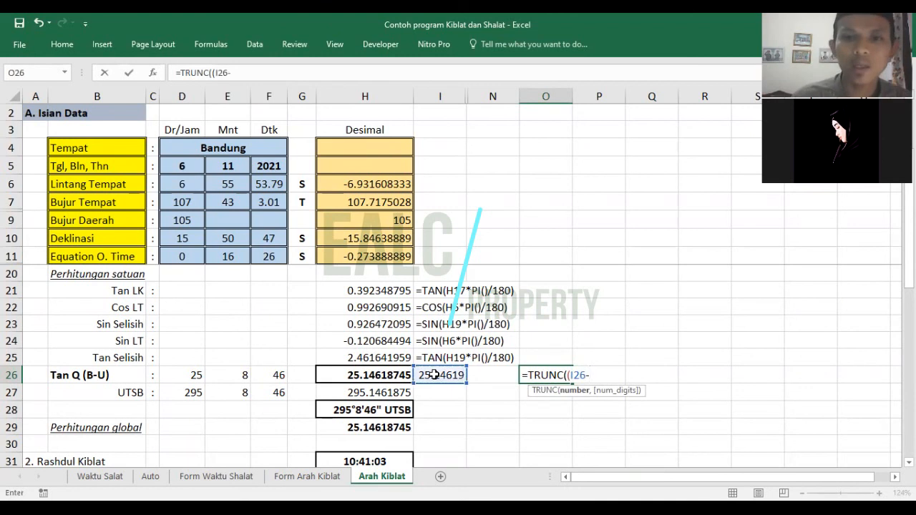
{"action": "left_click", "coordinate": [188, 376]}
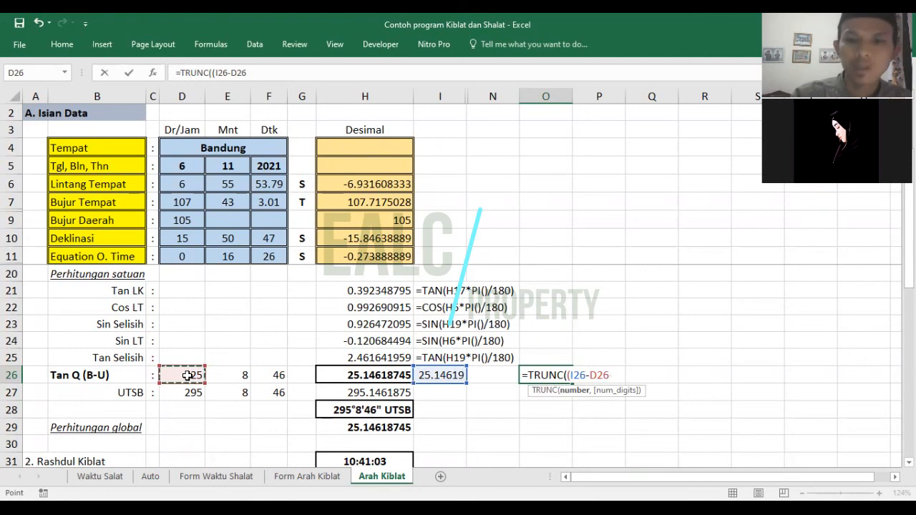
{"action": "type", "text": ")"}
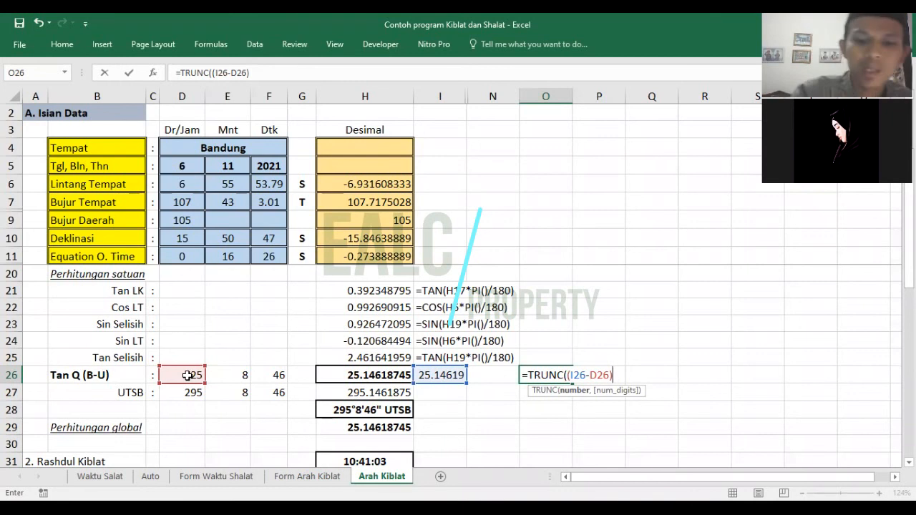
{"action": "type", "text": "*"}
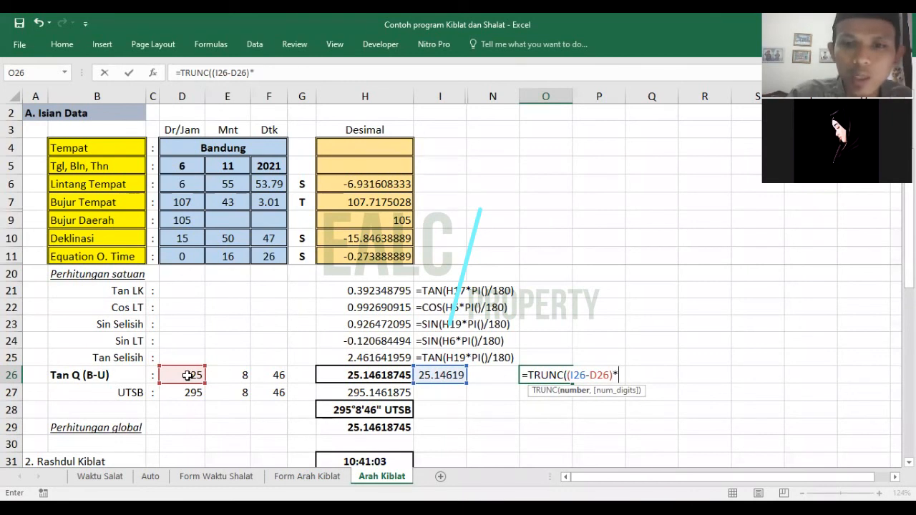
{"action": "type", "text": "60)"}
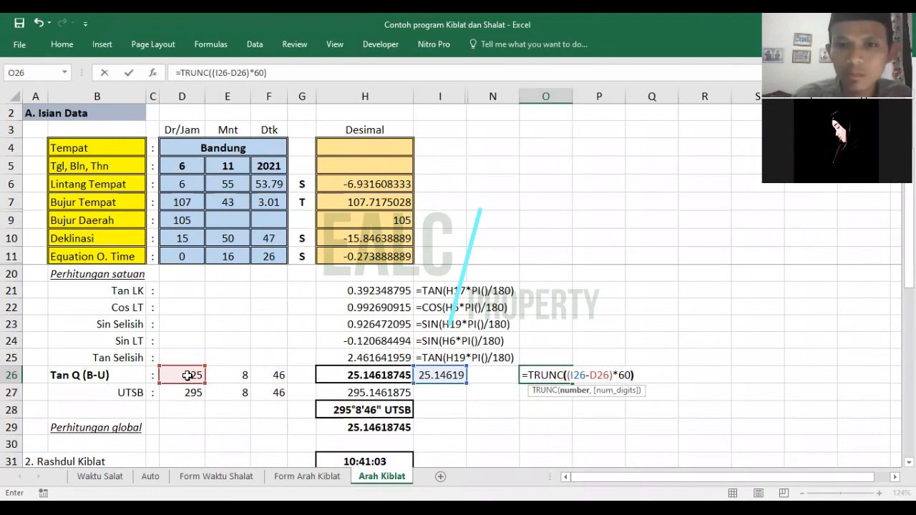
{"action": "key", "text": "ctrl+Return"}
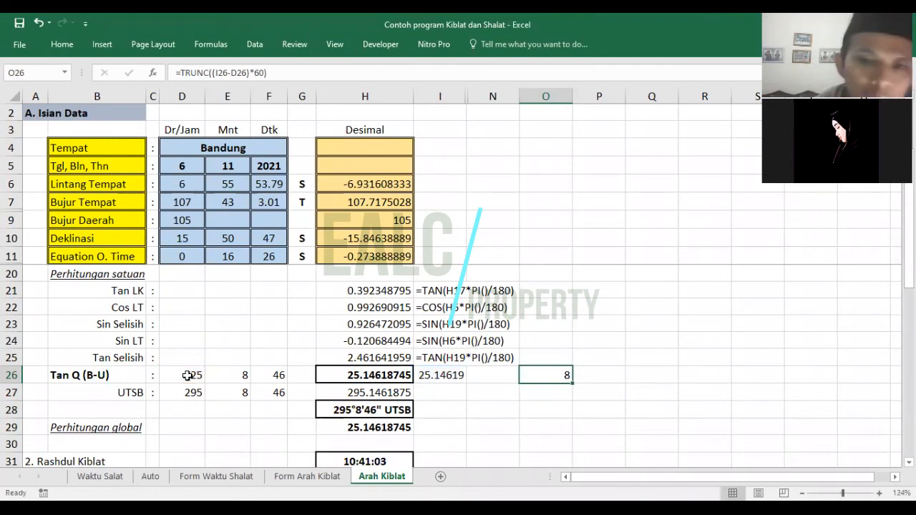
Inspect the Tan Q formula in H26 and the seconds formula in F26
{"action": "key", "text": "Left"}
{"action": "key", "text": "Left"}
{"action": "key", "text": "Left"}
{"action": "key", "text": "Left"}
{"action": "key", "text": "Left"}
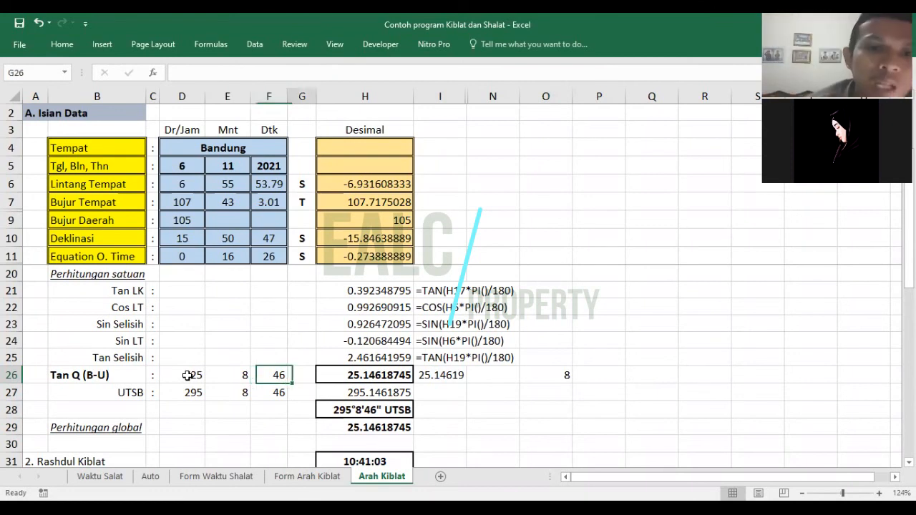
{"action": "key", "text": "Right"}
{"action": "key", "text": "Right"}
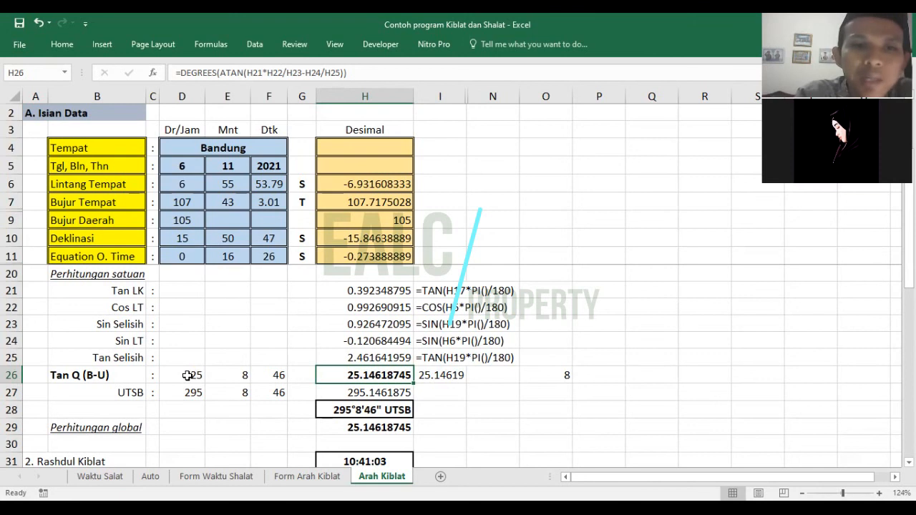
{"action": "key", "text": "Left"}
{"action": "key", "text": "Left"}
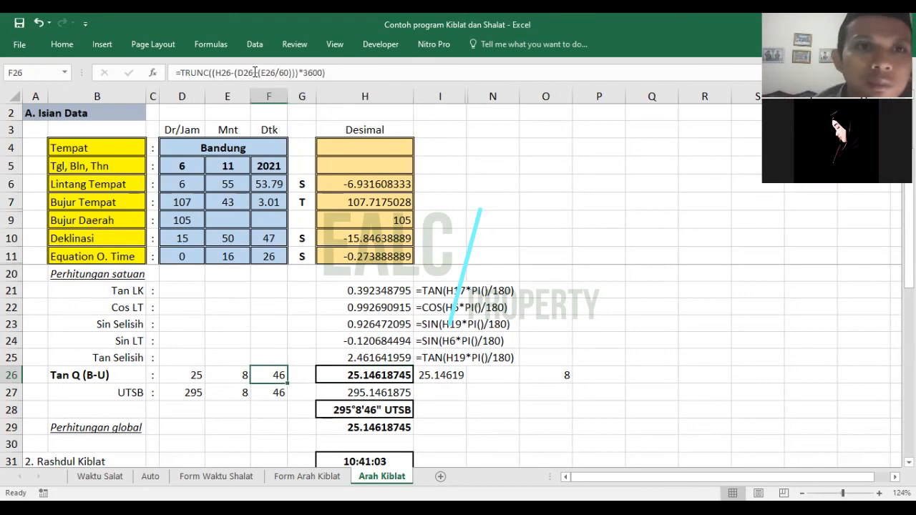
Examine the H26 and D26 references and the bracket structure inside the F26 seconds formula, keeping the formula as is
{"action": "left_click", "coordinate": [224, 72]}
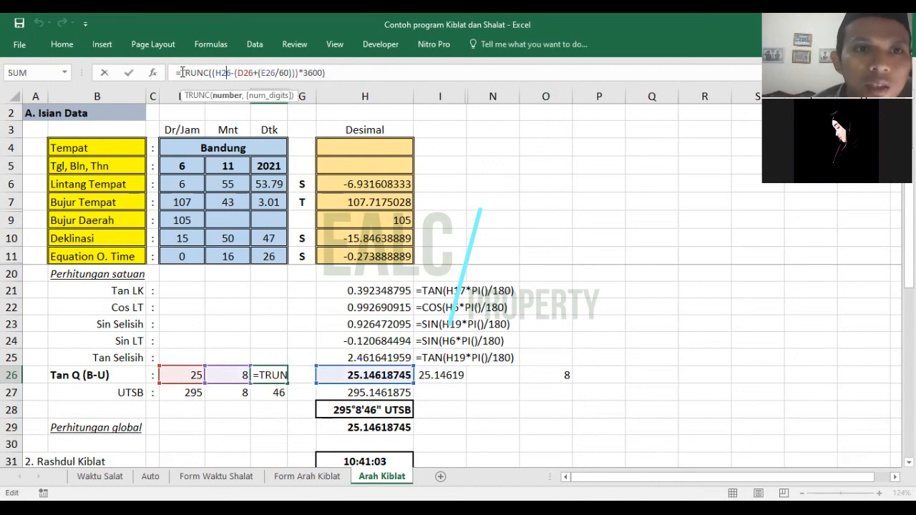
{"action": "left_click", "coordinate": [215, 73]}
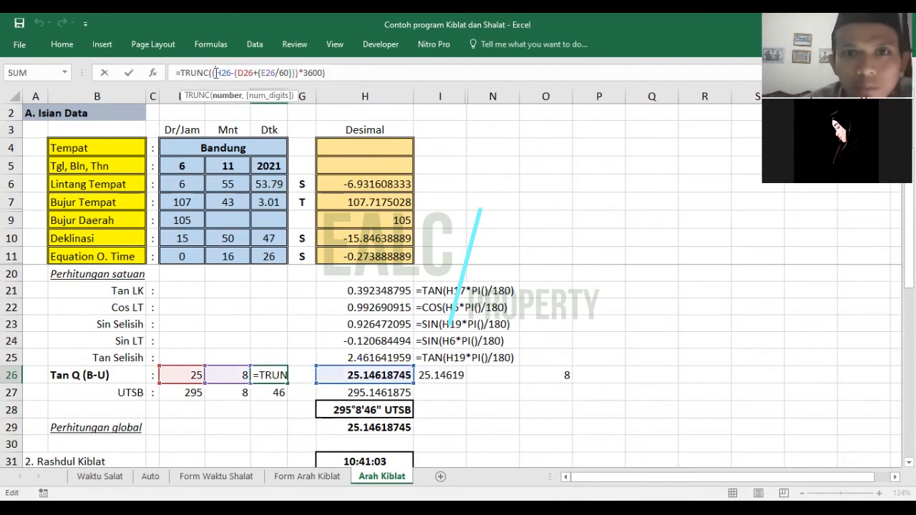
{"action": "left_click", "coordinate": [352, 96]}
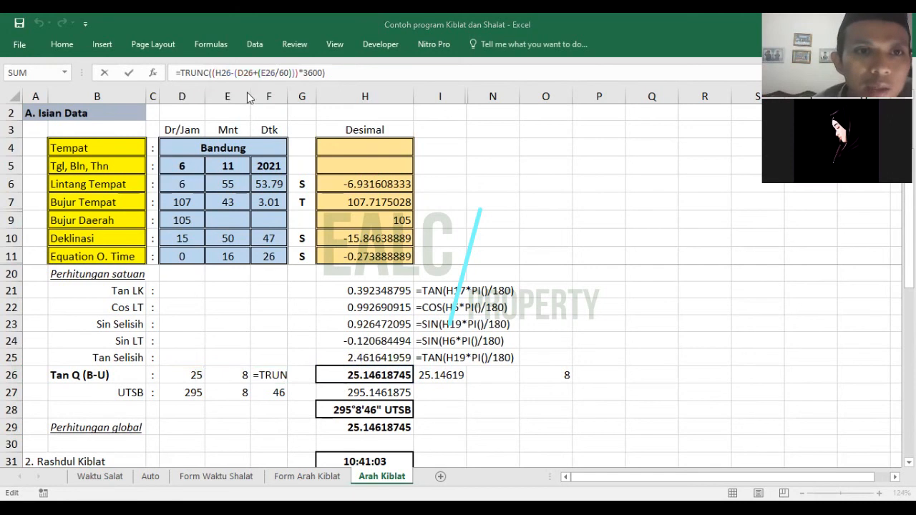
{"action": "left_click", "coordinate": [237, 73]}
{"action": "type", "text": "("}
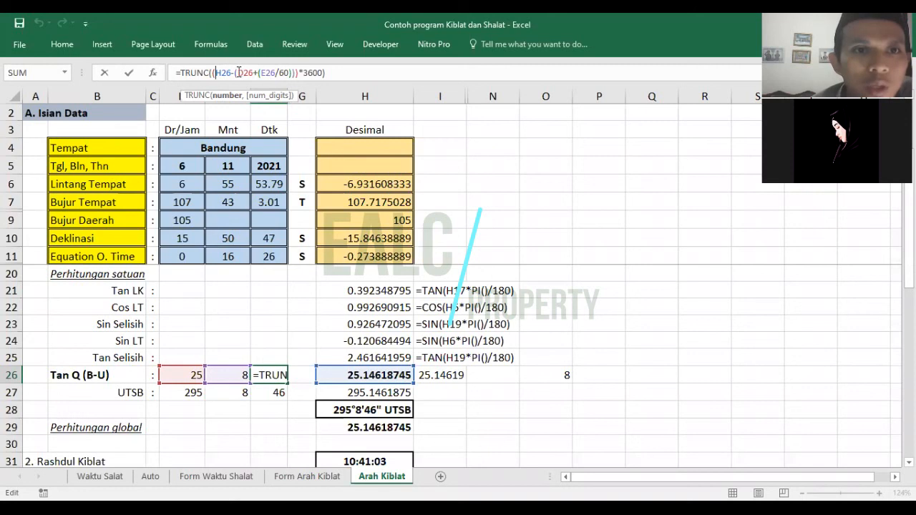
{"action": "double_click", "coordinate": [243, 73]}
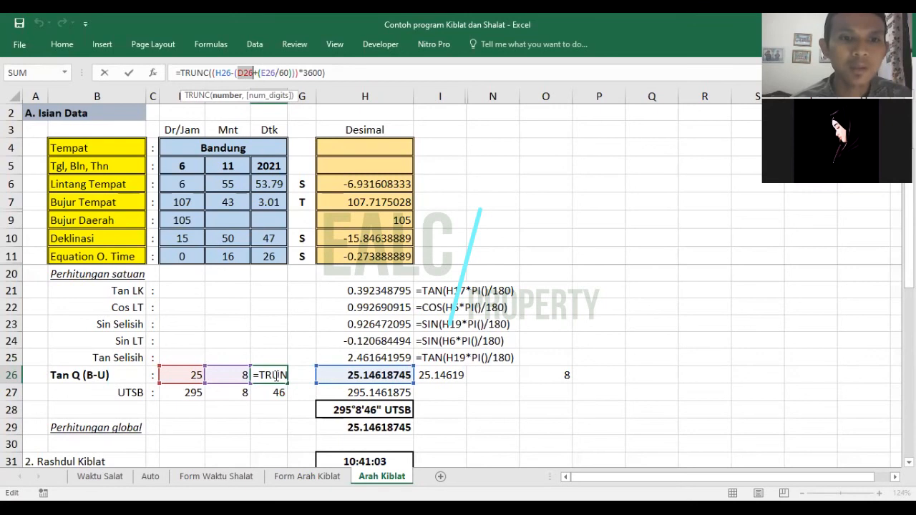
{"action": "key", "text": "ctrl+Return"}
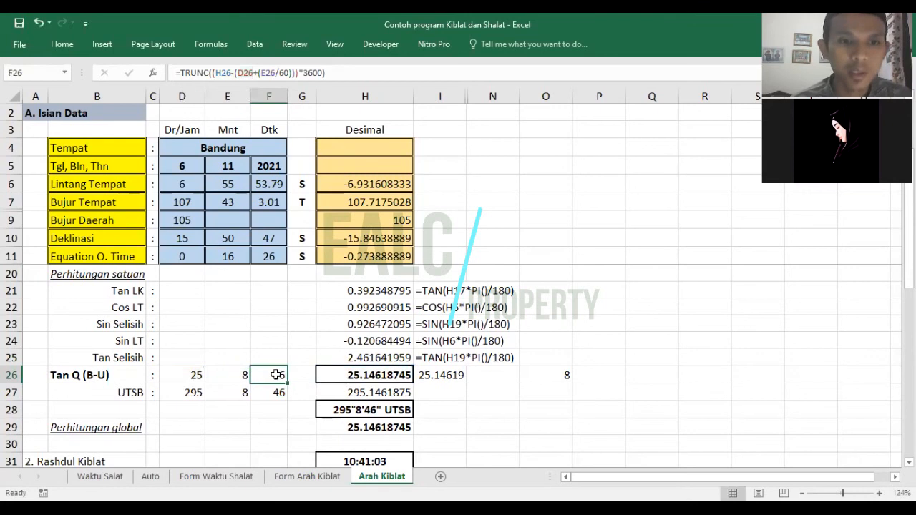
Review the F26 seconds formula with its referenced cells highlighted, and view the UTSB formula in H27
{"action": "double_click", "coordinate": [276, 375]}
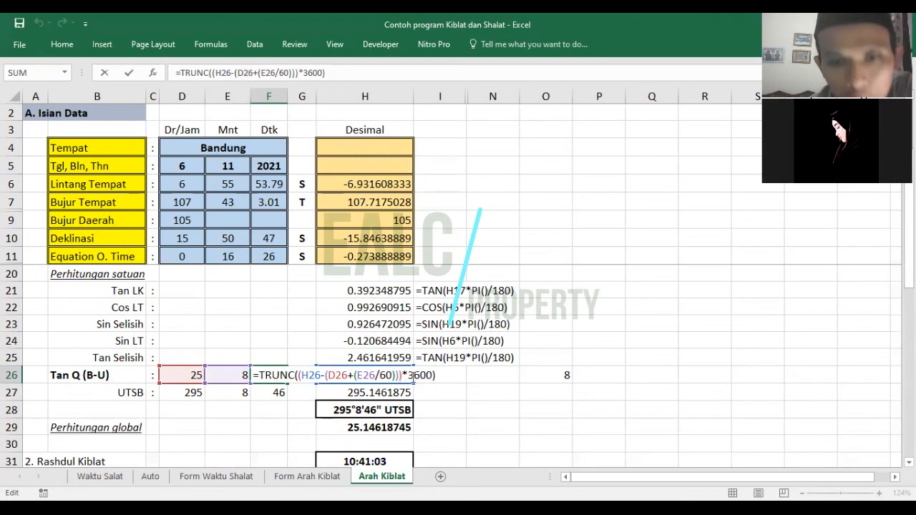
{"action": "key", "text": "ctrl+Return"}
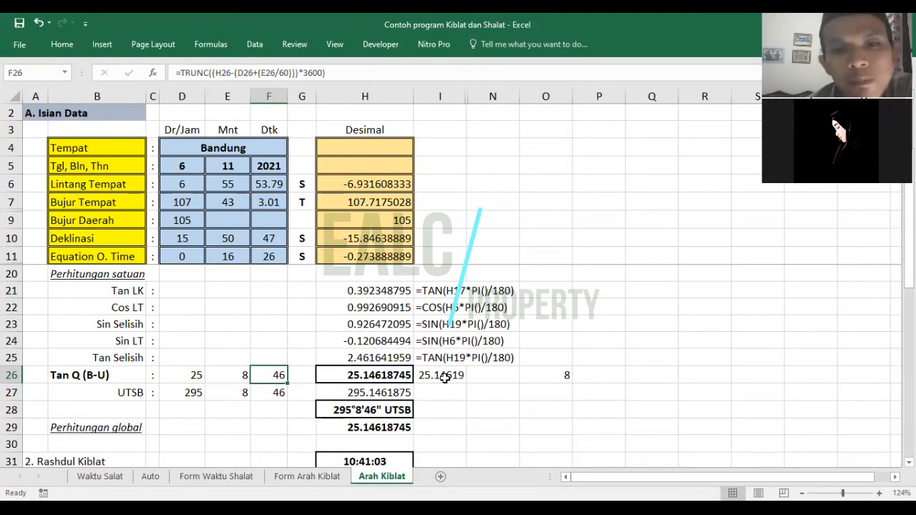
{"action": "left_click", "coordinate": [354, 396]}
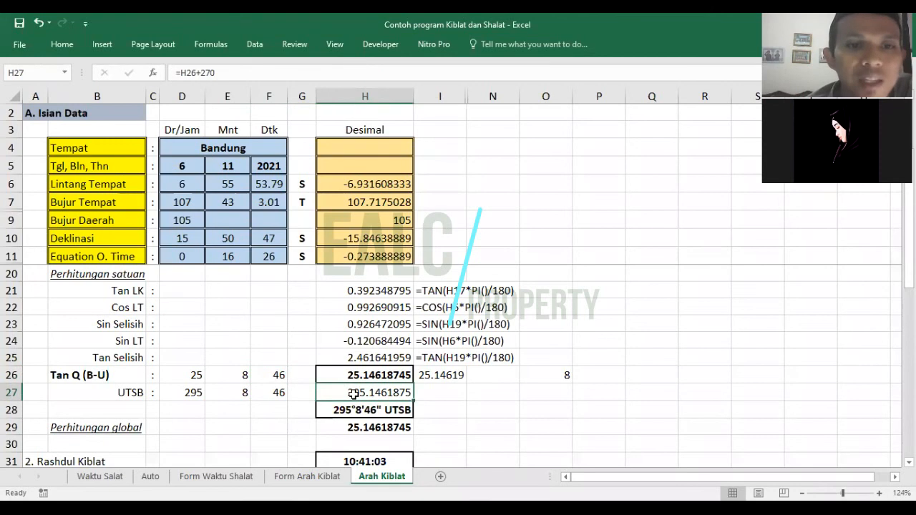
Inspect the UTSB formula in H27 with its referenced cell highlighted, plus the UTSB text formula in H28 and the Tan Q formula in H26
{"action": "left_click", "coordinate": [219, 72]}
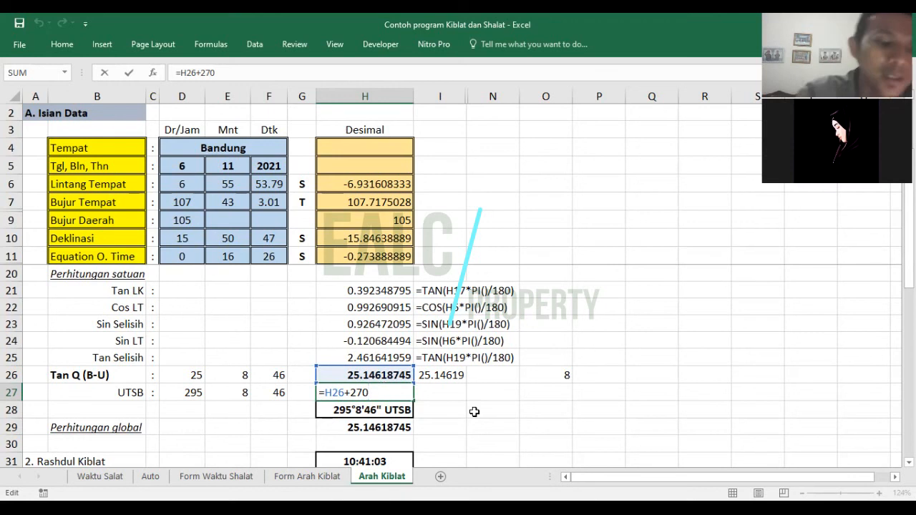
{"action": "key", "text": "ctrl+Return"}
{"action": "key", "text": "Down"}
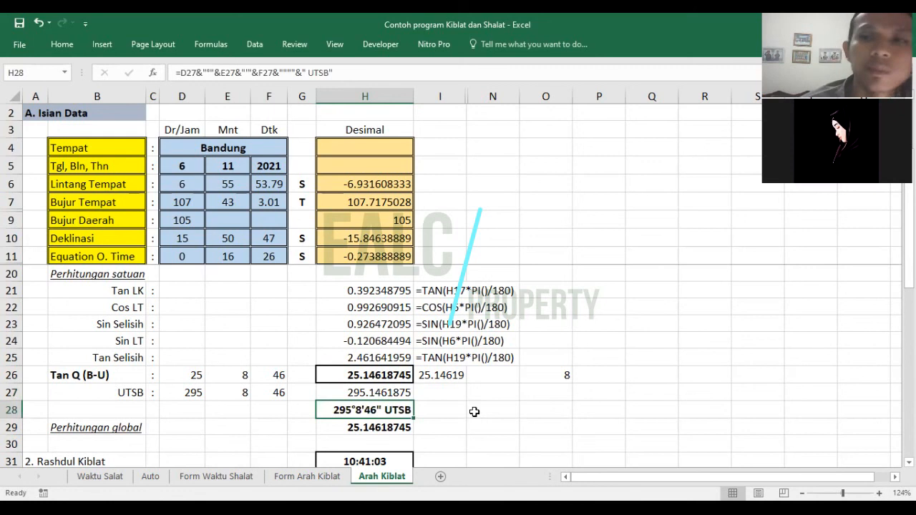
{"action": "key", "text": "Up"}
{"action": "key", "text": "Up"}
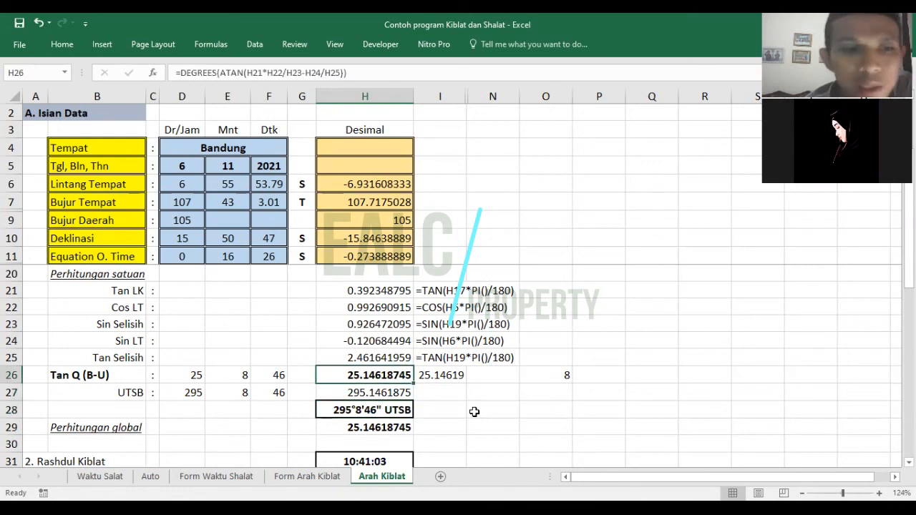
Look through the Rashdul Kiblat section's column H formulas, from Rumus A down to Cos A in Rumus B
{"action": "key", "text": "Down"}
{"action": "key", "text": "Down"}
{"action": "key", "text": "Down"}
{"action": "key", "text": "Down"}
{"action": "key", "text": "Down"}
{"action": "key", "text": "Down"}
{"action": "key", "text": "Down"}
{"action": "key", "text": "Down"}
{"action": "key", "text": "Down"}
{"action": "key", "text": "Down"}
{"action": "key", "text": "Down"}
{"action": "key", "text": "Down"}
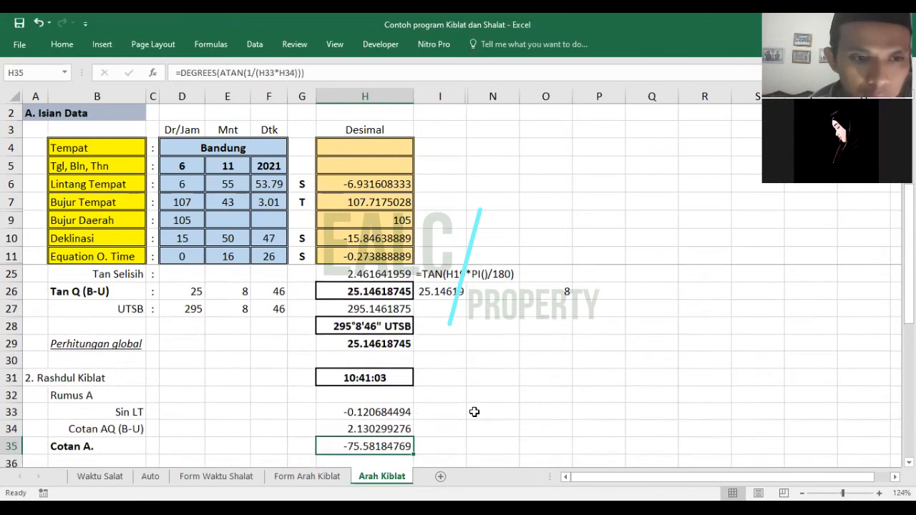
{"action": "key", "text": "Down"}
{"action": "key", "text": "Down"}
{"action": "key", "text": "Up"}
{"action": "key", "text": "Down"}
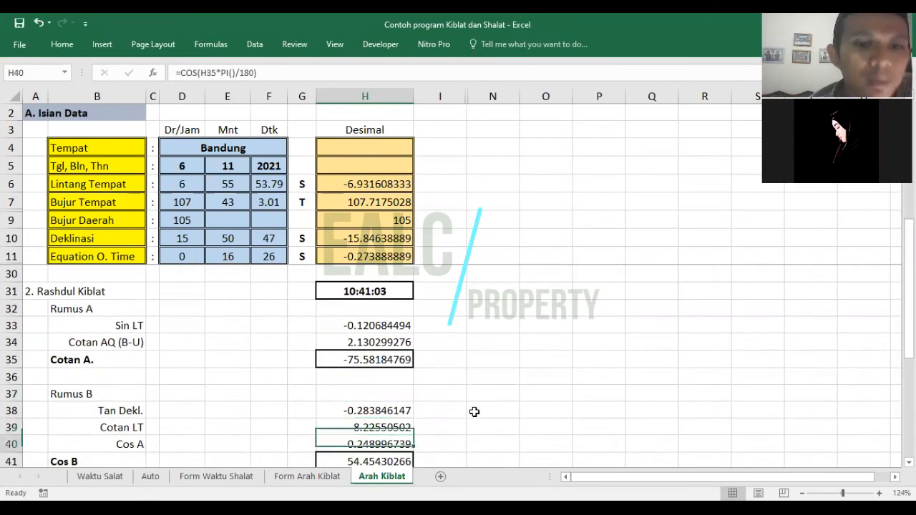
Return to the Arah Kiblat calculation and review its column H formulas from Lintang ka'bah to Tan Q
{"action": "key", "text": "Up"}
{"action": "key", "text": "Up"}
{"action": "key", "text": "Up"}
{"action": "key", "text": "Up"}
{"action": "key", "text": "Up"}
{"action": "key", "text": "Up"}
{"action": "key", "text": "Up"}
{"action": "key", "text": "Up"}
{"action": "key", "text": "Up"}
{"action": "key", "text": "Up"}
{"action": "key", "text": "Up"}
{"action": "key", "text": "Up"}
{"action": "key", "text": "Up"}
{"action": "key", "text": "Up"}
{"action": "key", "text": "Up"}
{"action": "key", "text": "Up"}
{"action": "key", "text": "Up"}
{"action": "key", "text": "Up"}
{"action": "key", "text": "Up"}
{"action": "key", "text": "Up"}
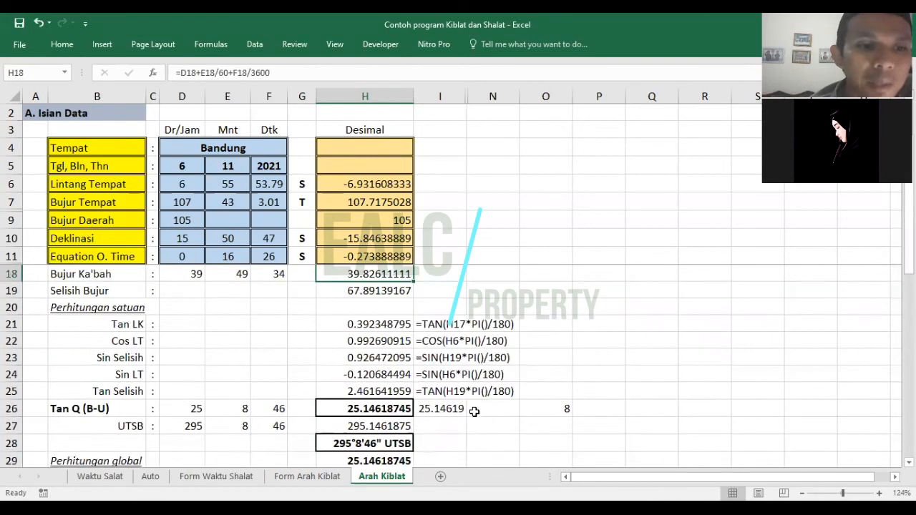
{"action": "key", "text": "Down"}
{"action": "key", "text": "Down"}
{"action": "key", "text": "Down"}
{"action": "key", "text": "Down"}
{"action": "key", "text": "Down"}
{"action": "key", "text": "Down"}
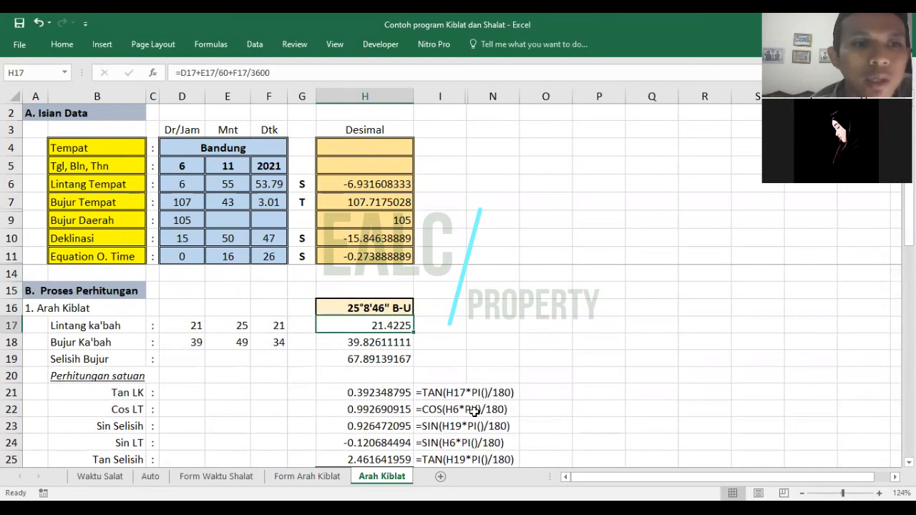
{"action": "key", "text": "Down"}
{"action": "key", "text": "Down"}
{"action": "key", "text": "Down"}
{"action": "key", "text": "Down"}
{"action": "key", "text": "Down"}
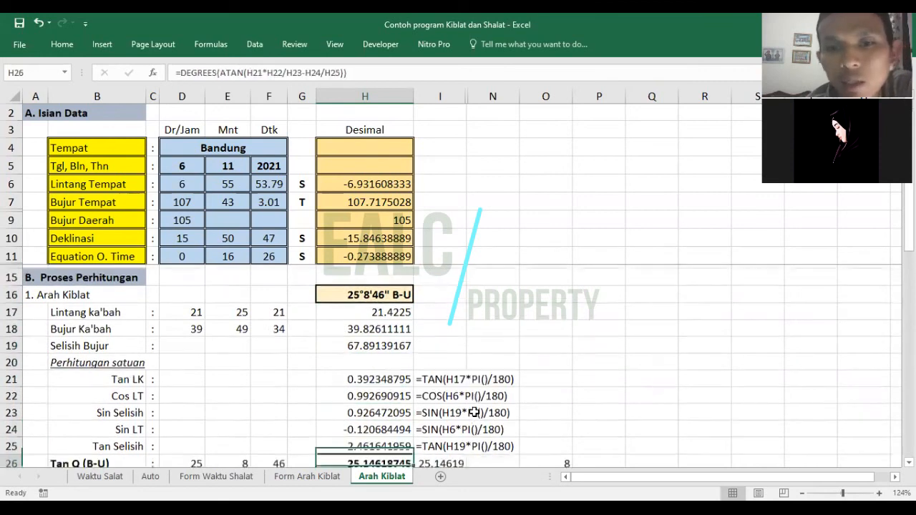
Examine the Selisih Bujur formula in H19, the combined B-U result formula in H16 and the Tan LK formula in H21
{"action": "key", "text": "Up"}
{"action": "key", "text": "Up"}
{"action": "key", "text": "Up"}
{"action": "key", "text": "Up"}
{"action": "key", "text": "Up"}
{"action": "key", "text": "Up"}
{"action": "key", "text": "Up"}
{"action": "key", "text": "Up"}
{"action": "key", "text": "Up"}
{"action": "key", "text": "Up"}
{"action": "key", "text": "Up"}
{"action": "key", "text": "Up"}
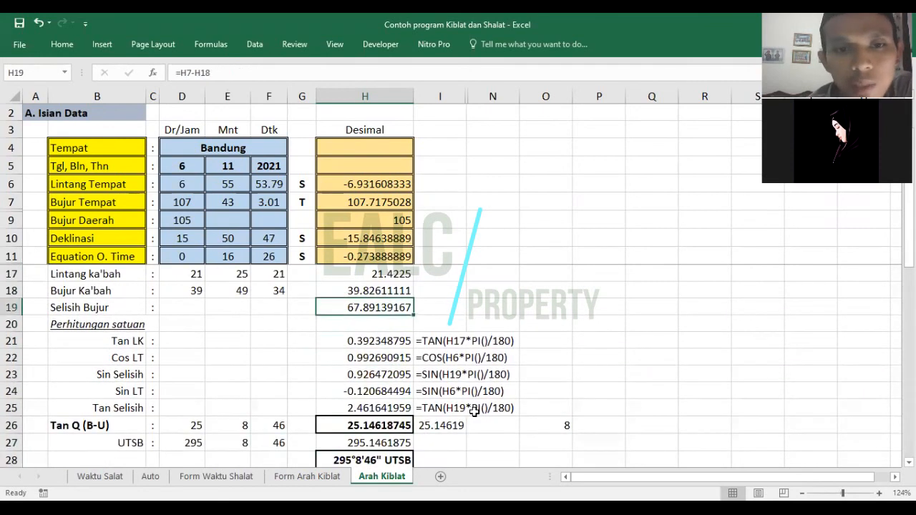
{"action": "key", "text": "Down"}
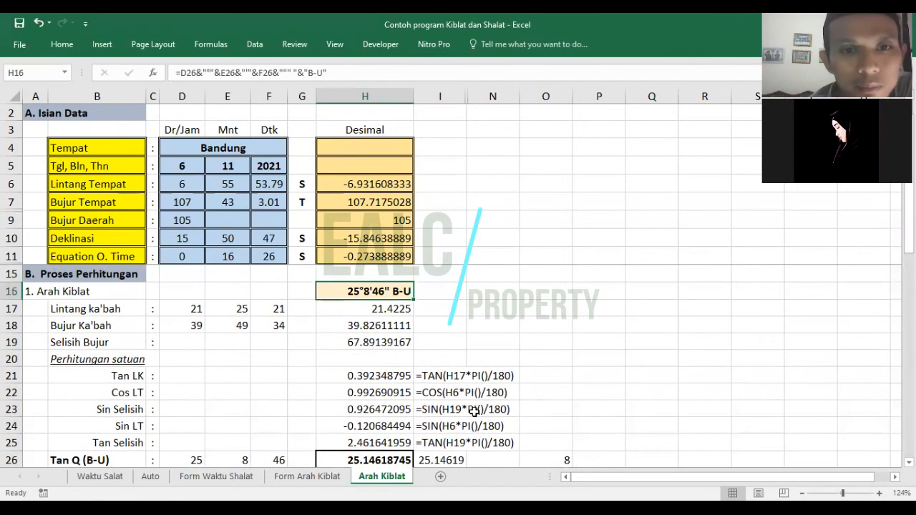
{"action": "key", "text": "Right"}
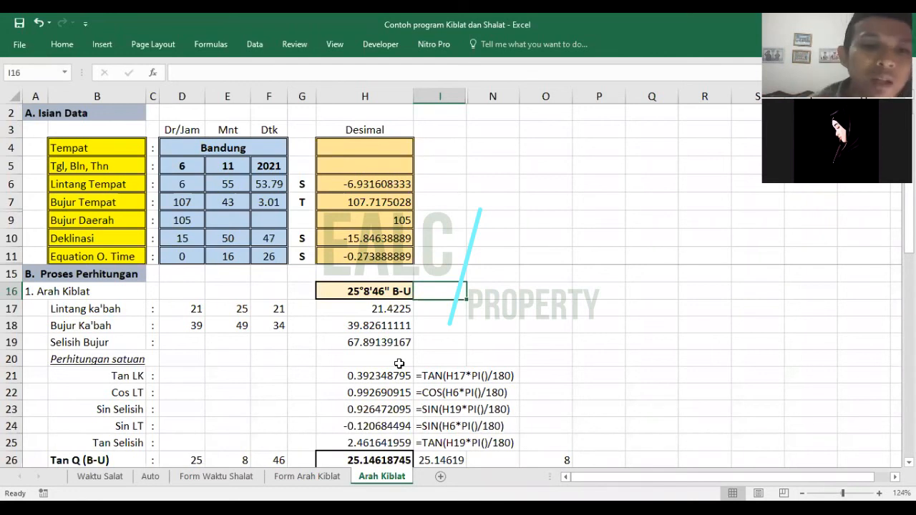
{"action": "left_click", "coordinate": [389, 377]}
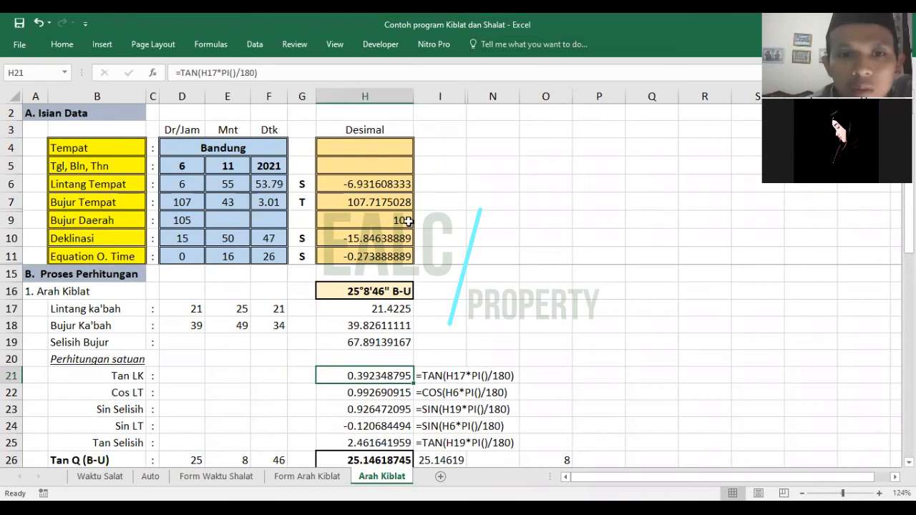
{"action": "left_click", "coordinate": [361, 355]}
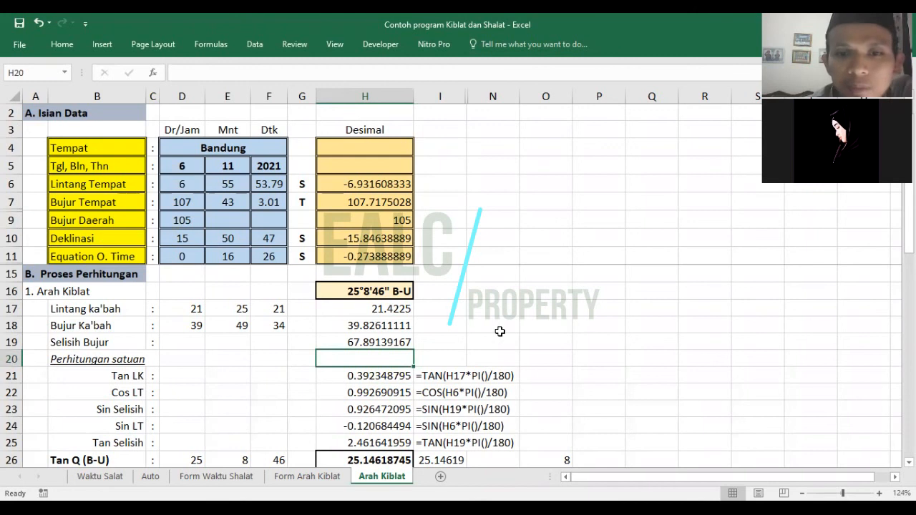